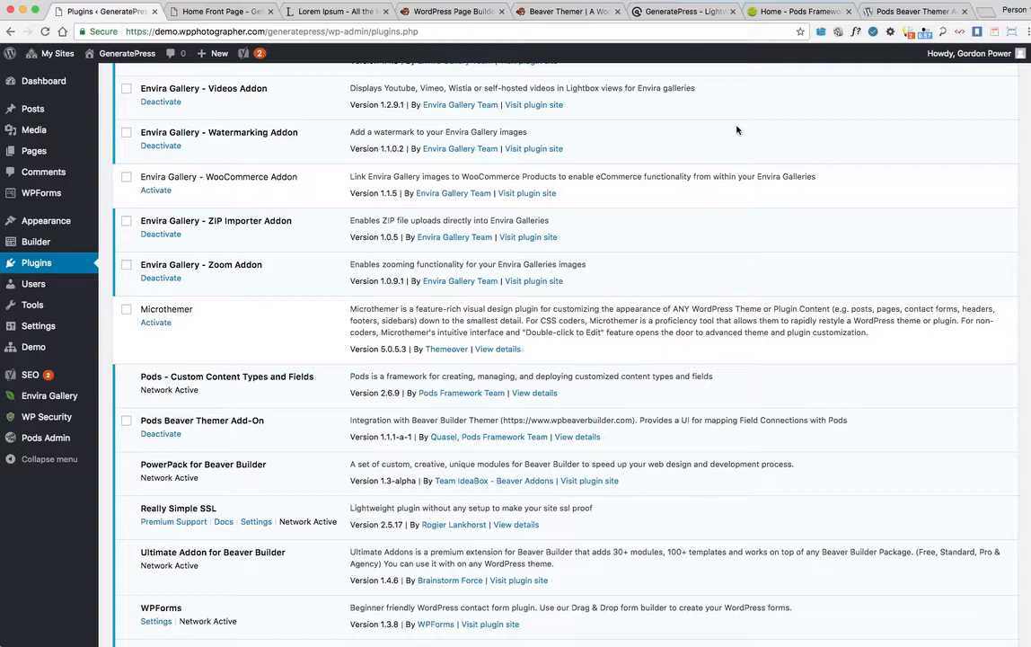
- Look through the open web pages for GeneratePress, Beaver Builder, Beaver Themer, Pods and the Pods Beaver Themer Add-On
left_click(669, 12)
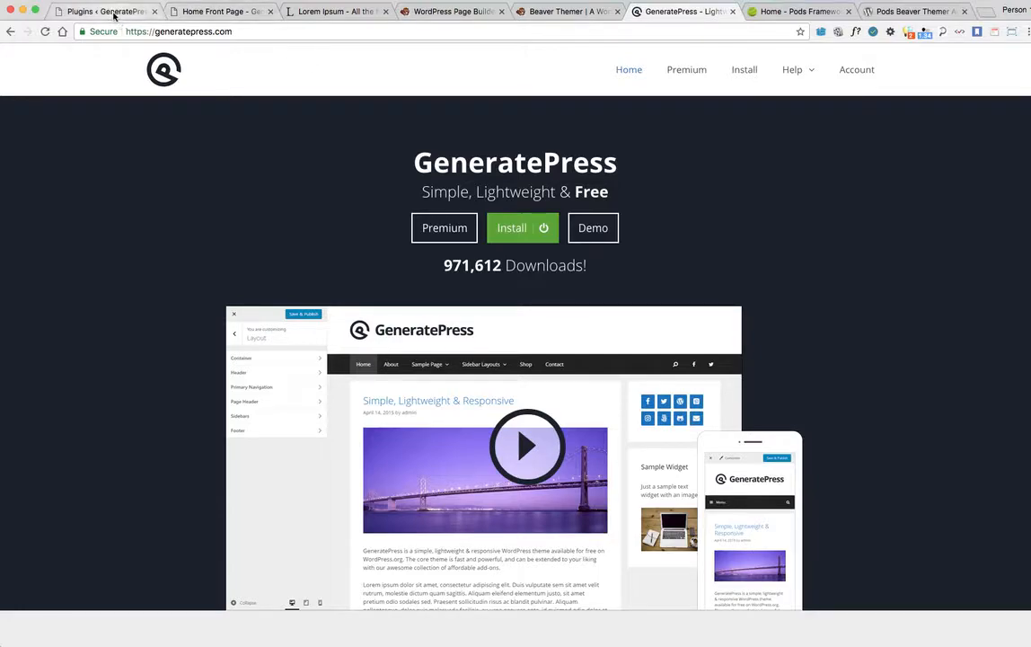
left_click(445, 10)
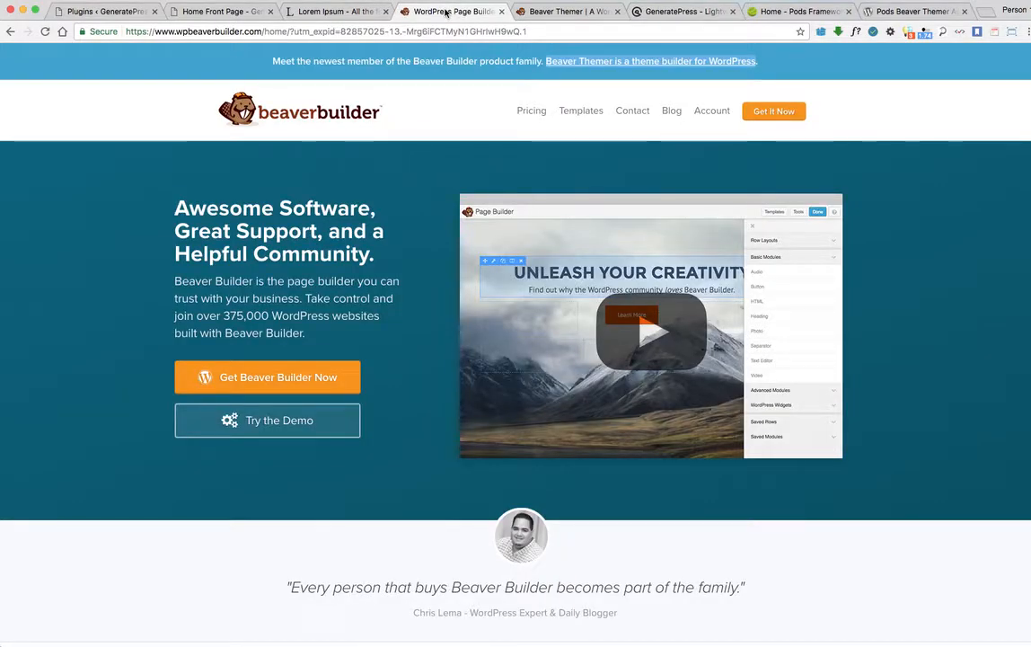
left_click(565, 12)
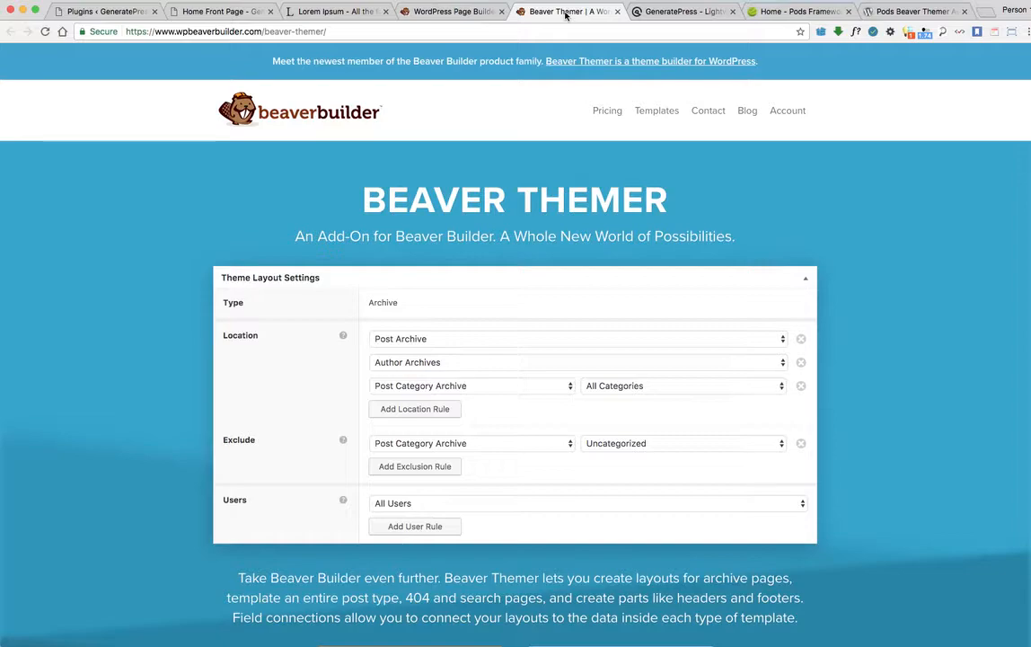
left_click(677, 12)
left_click(797, 11)
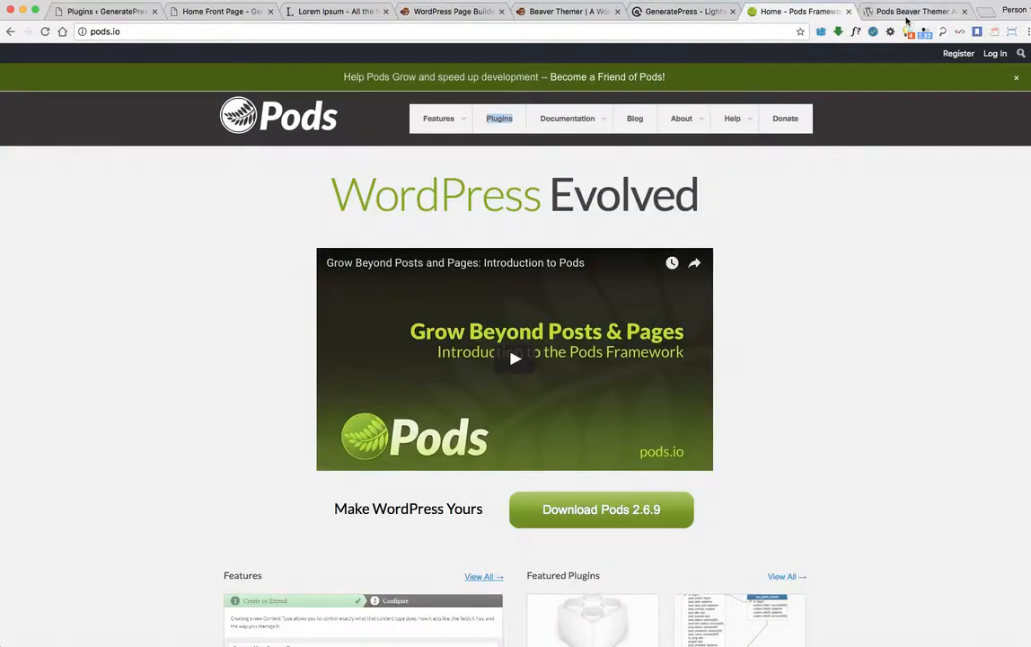
left_click(901, 12)
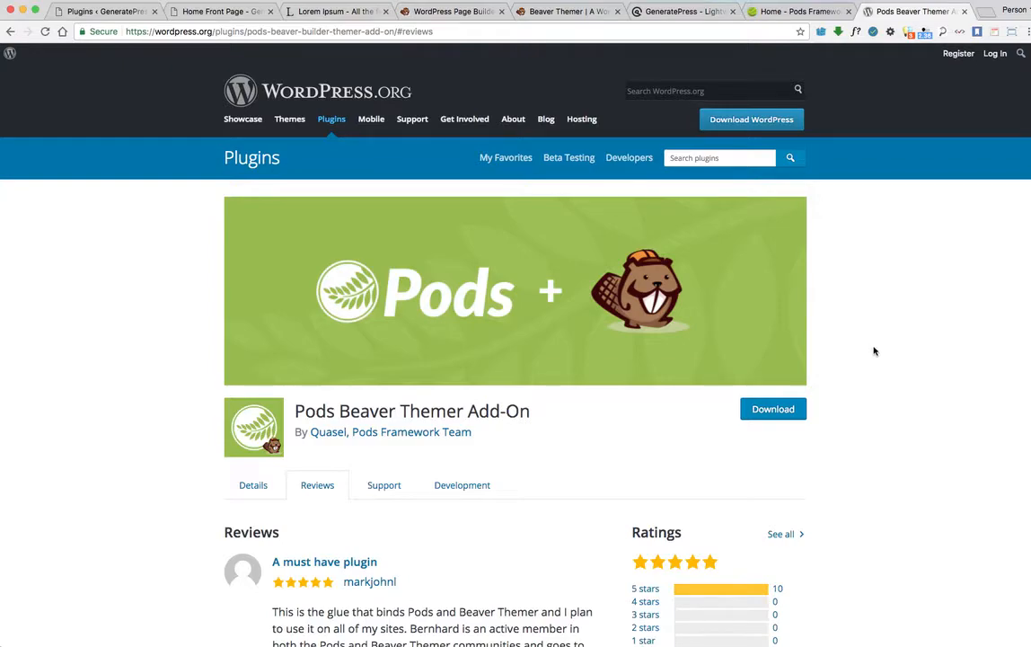
- Read through the user reviews of the Pods Beaver Themer Add-On on WordPress.org
scroll(889, 348, "down", 4)
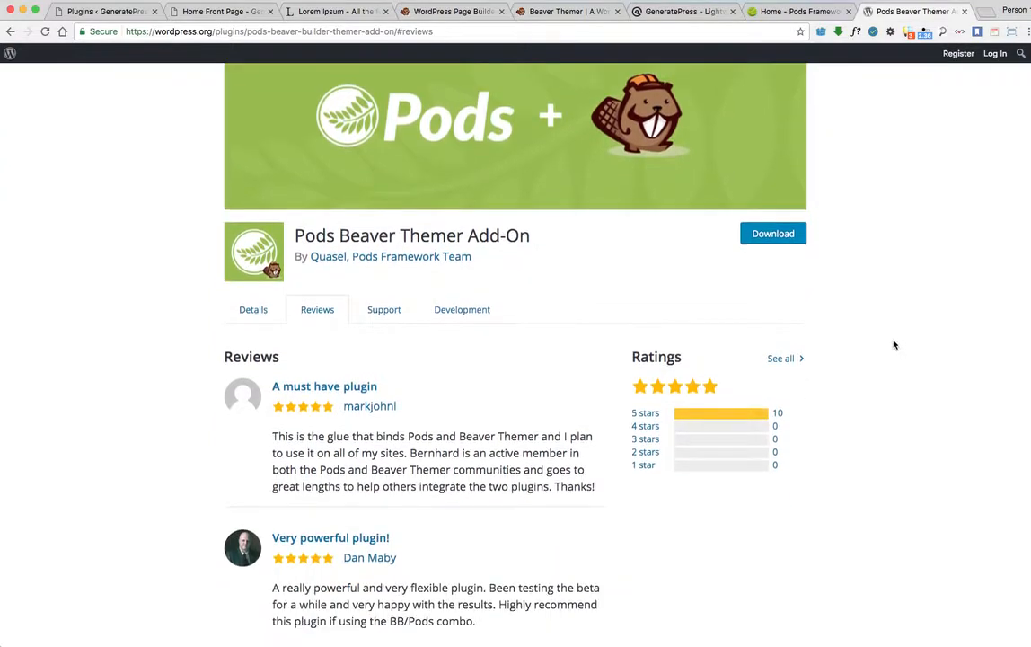
scroll(894, 345, "down", 4)
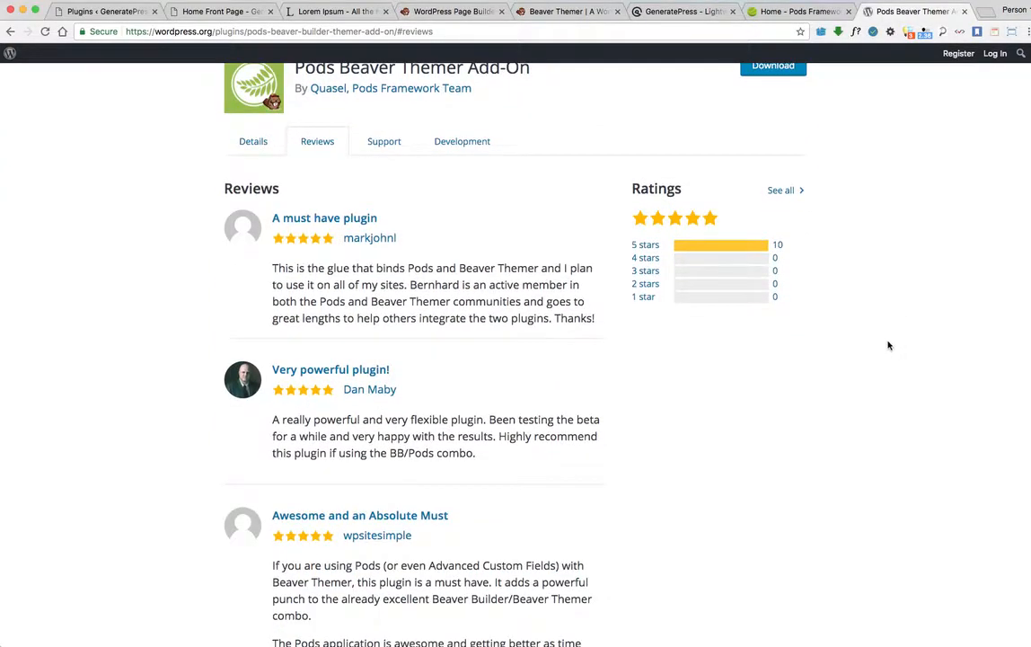
scroll(885, 346, "down", 8)
scroll(875, 345, "down", 4)
scroll(876, 344, "up", 15)
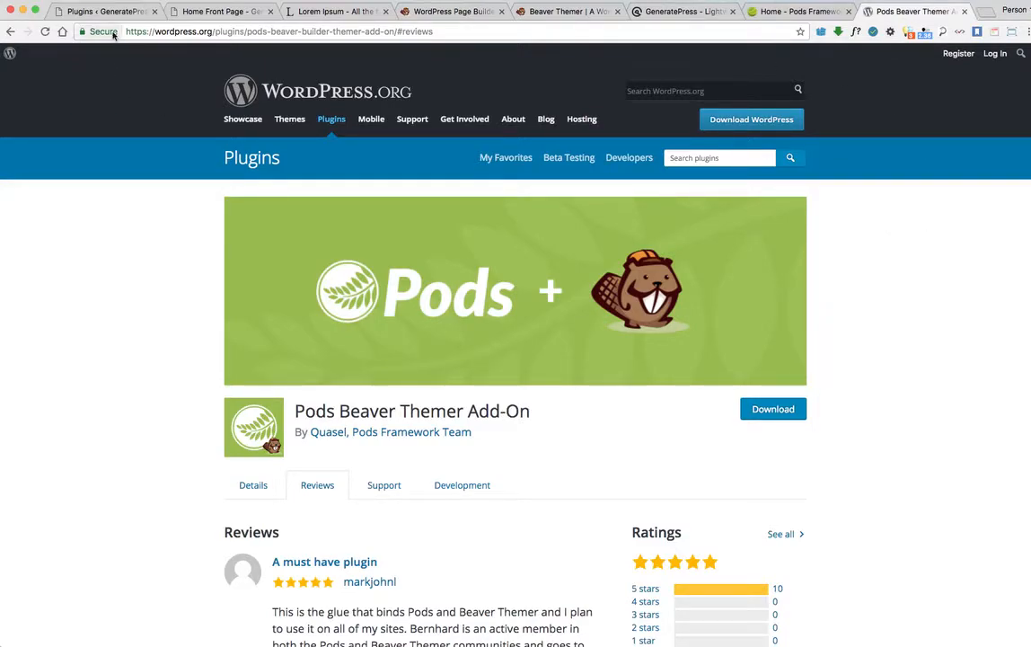
- Return to the WordPress admin's plugin page and start creating a new content type in Pods
left_click(87, 11)
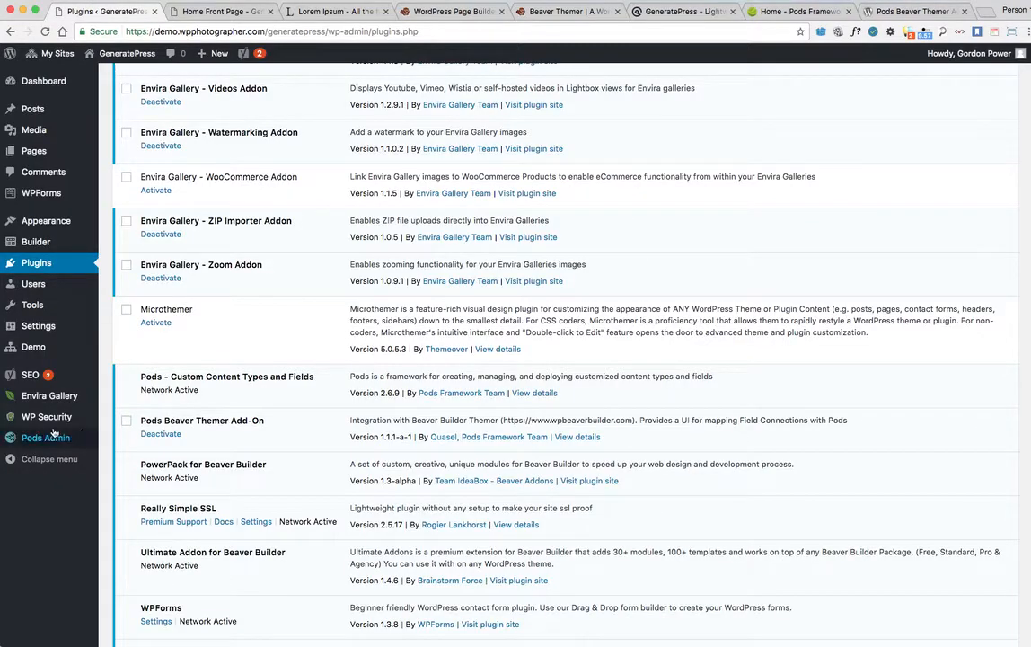
mouse_move(65, 438)
left_click(122, 439)
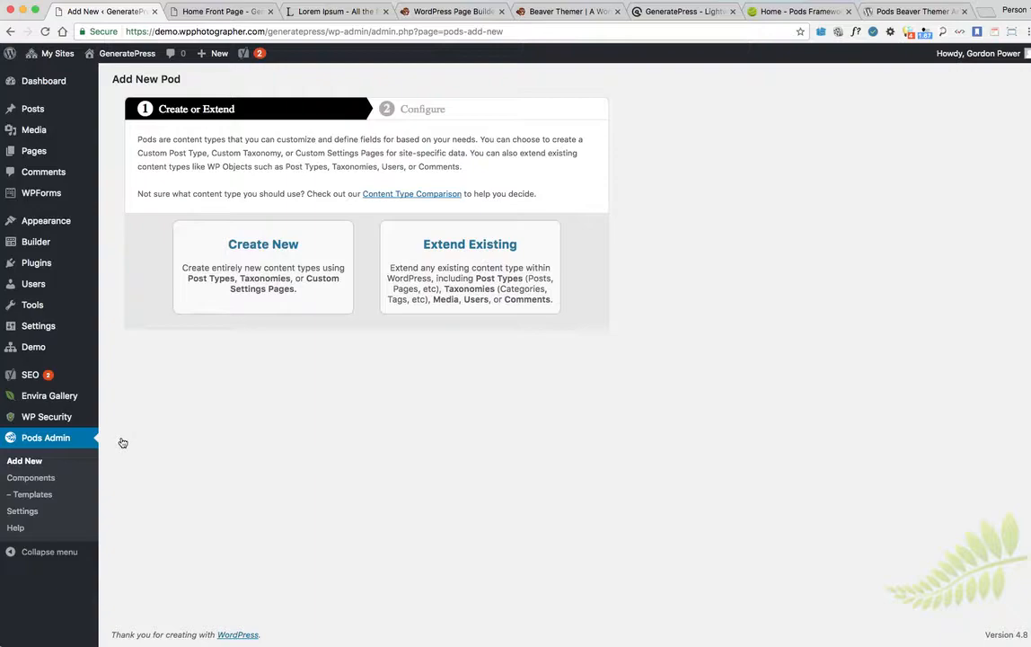
left_click(240, 270)
- Create the custom post type with the singular label Photographer and the plural label Photographers
left_click(269, 266)
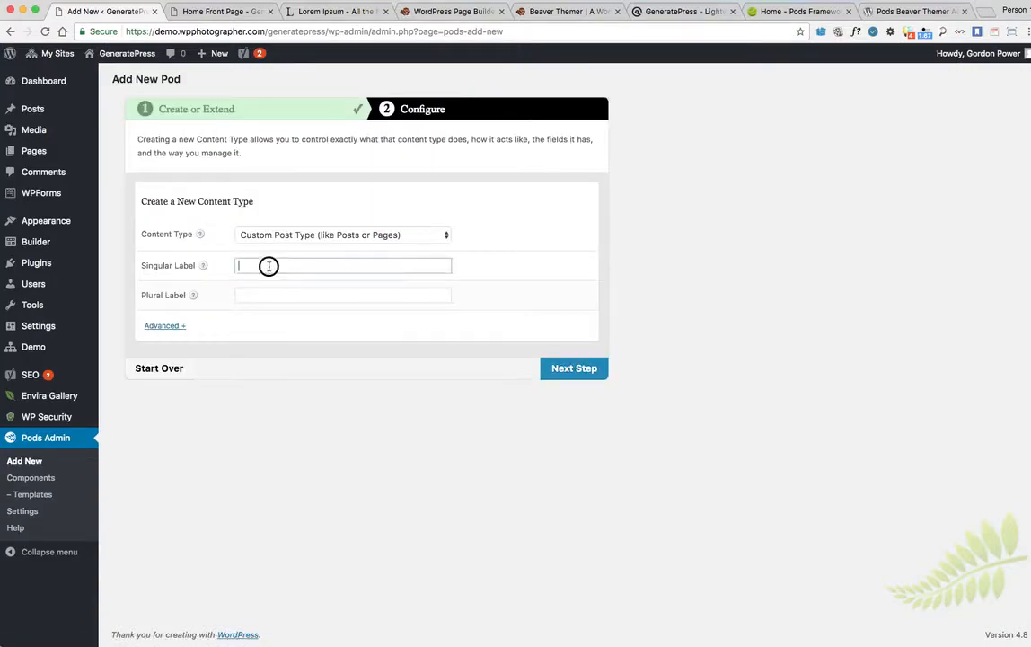
type("Pho")
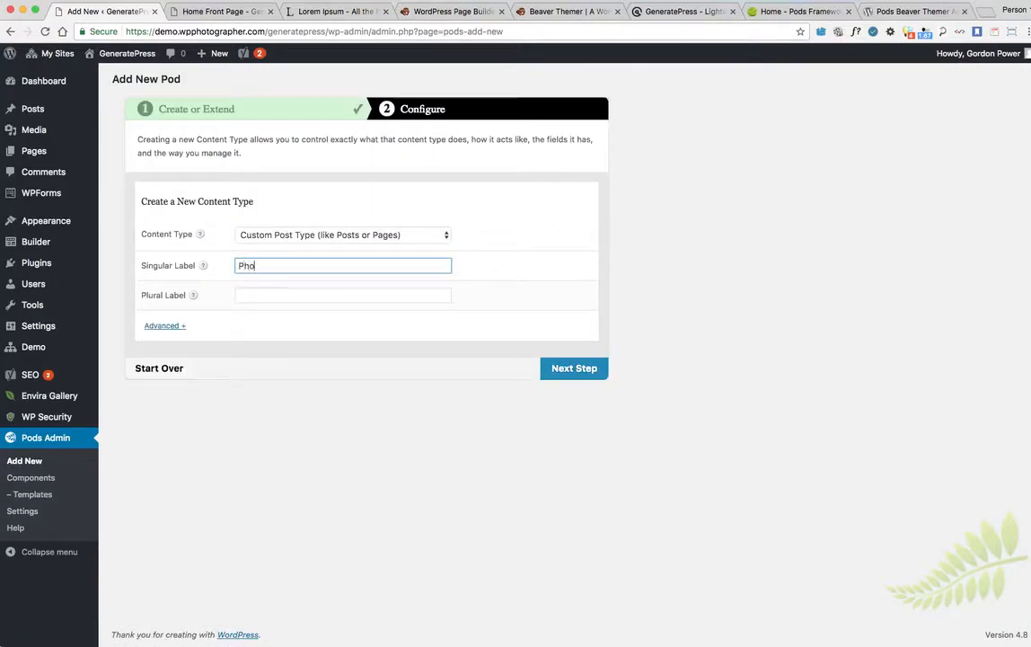
type("tographer")
key("Tab")
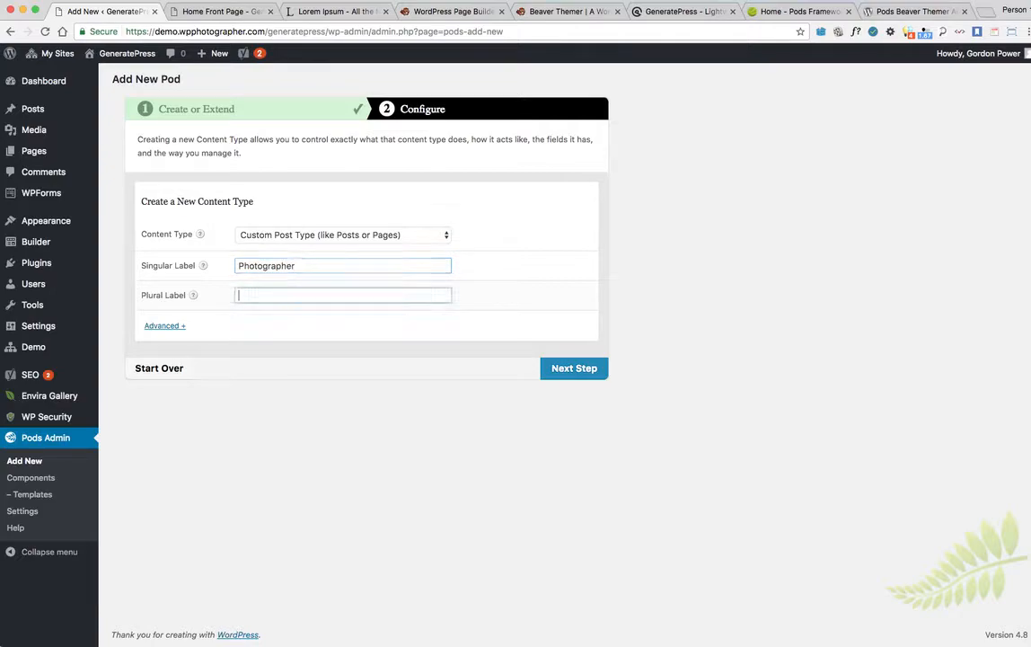
type("Photog")
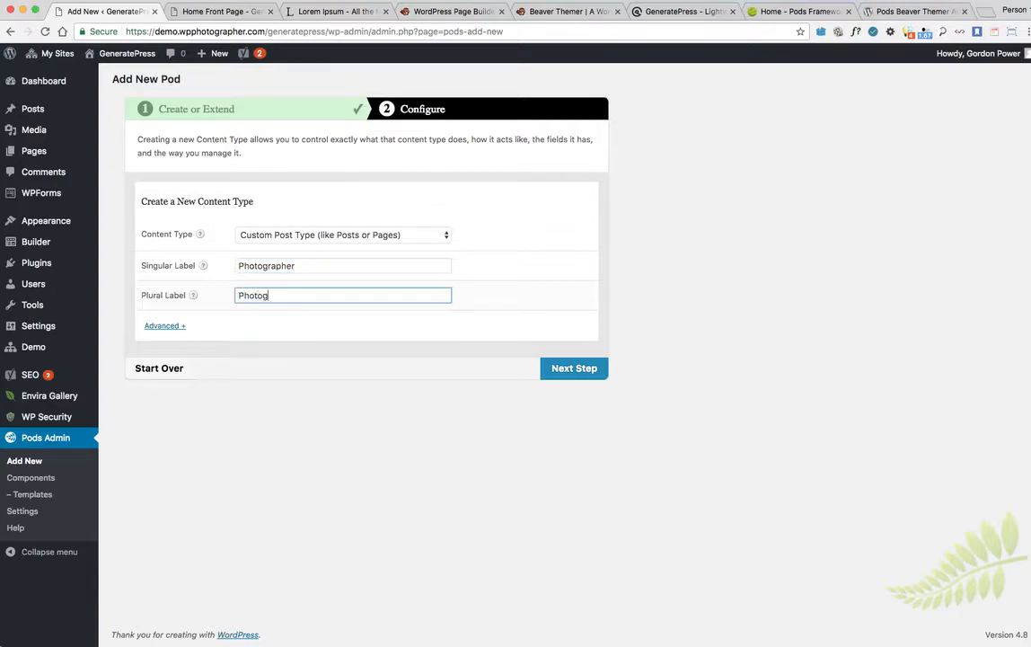
type("raphers")
left_click(569, 369)
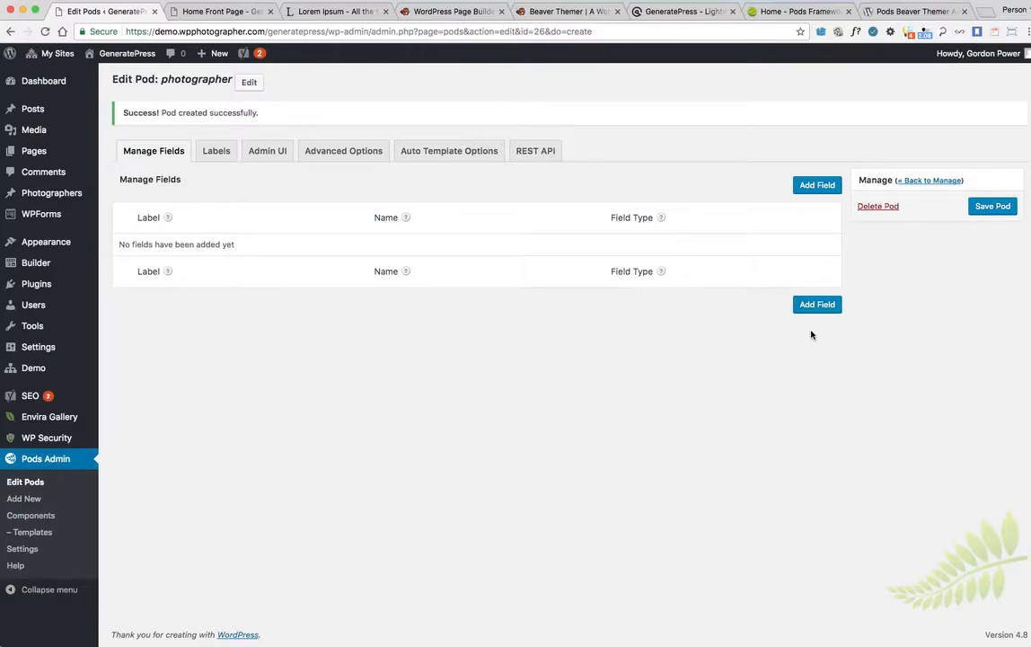
- Add a plain text field labelled Fullname, with the name fullname, to the photographer pod
left_click(813, 306)
left_click(255, 293)
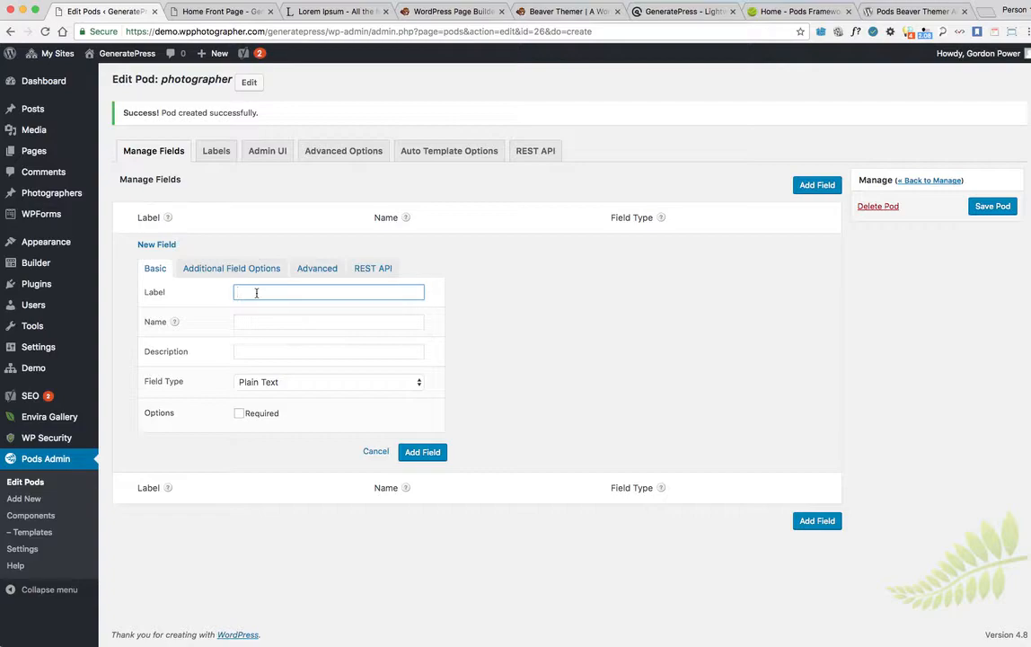
type("Fullname")
left_click(249, 322)
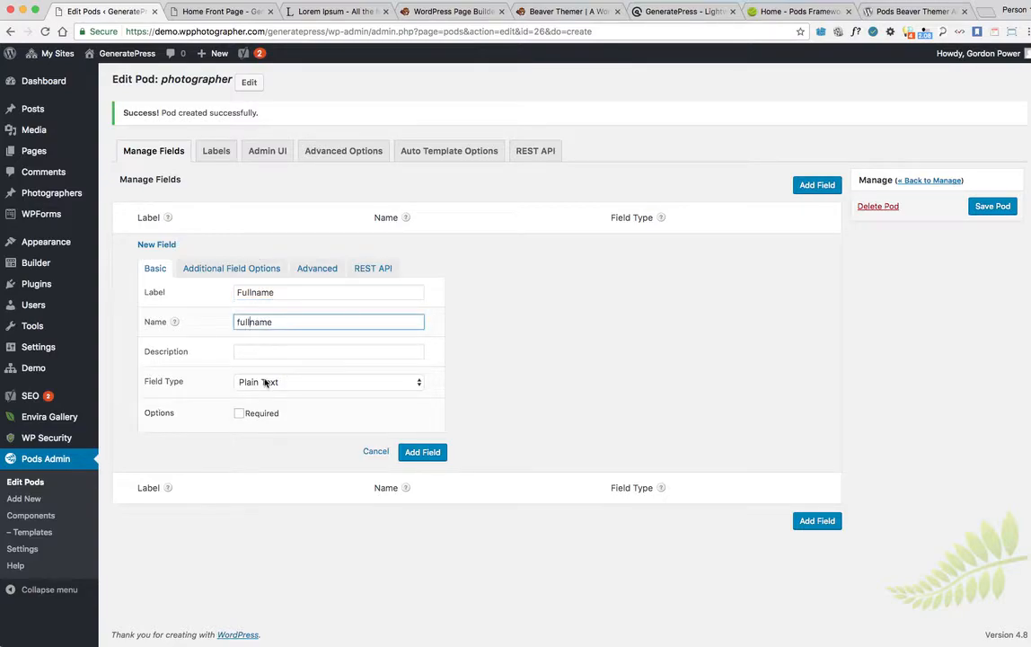
left_click(424, 452)
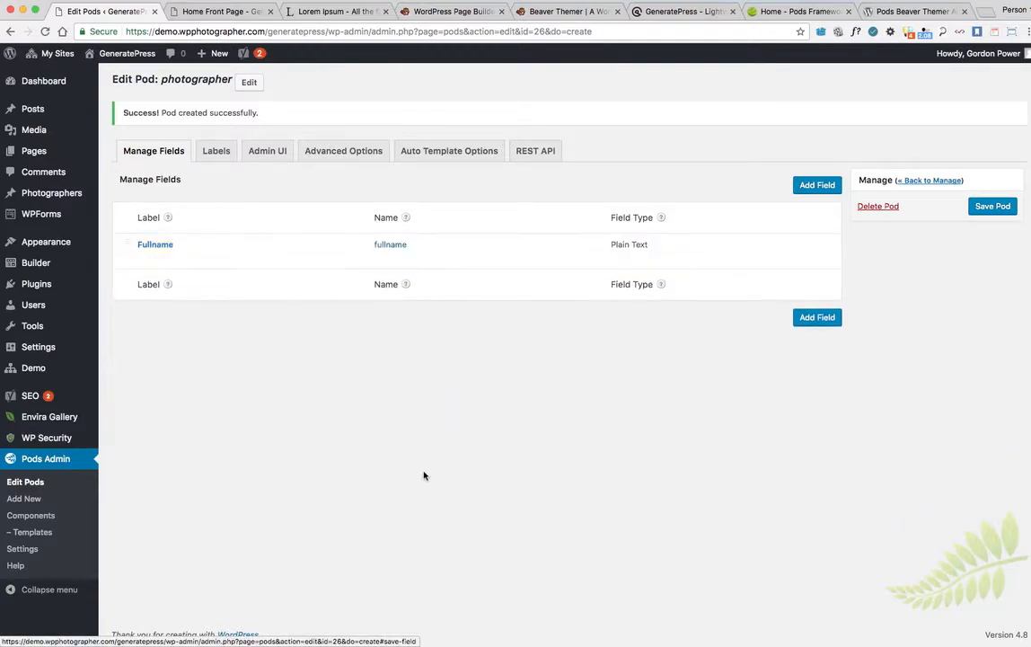
- Try to set up a new field labelled Gallery with the field type File / Image / Video
left_click(821, 318)
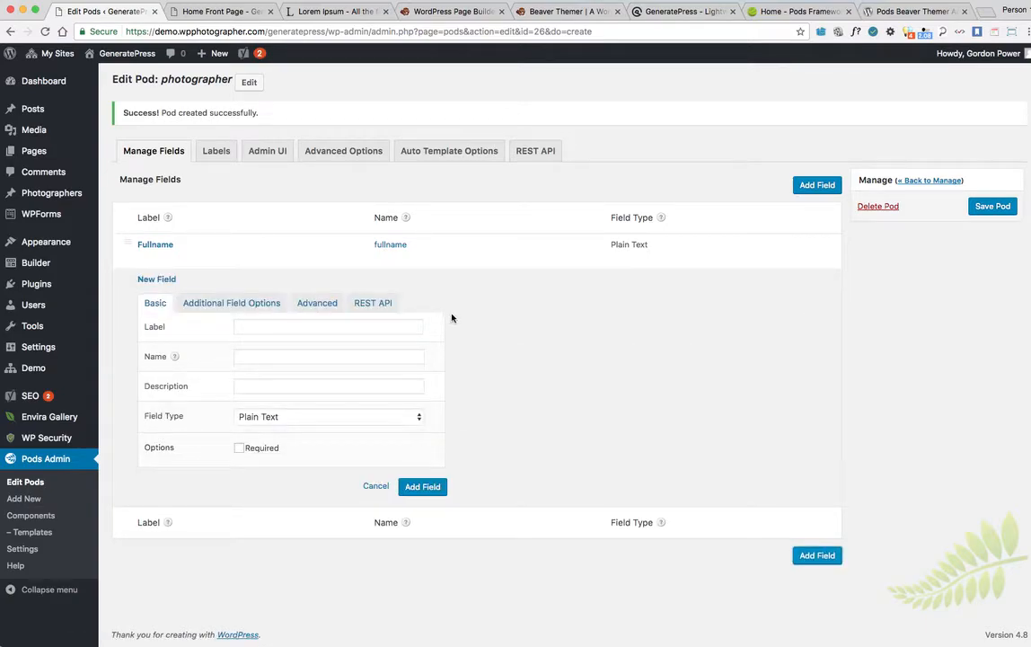
left_click(263, 327)
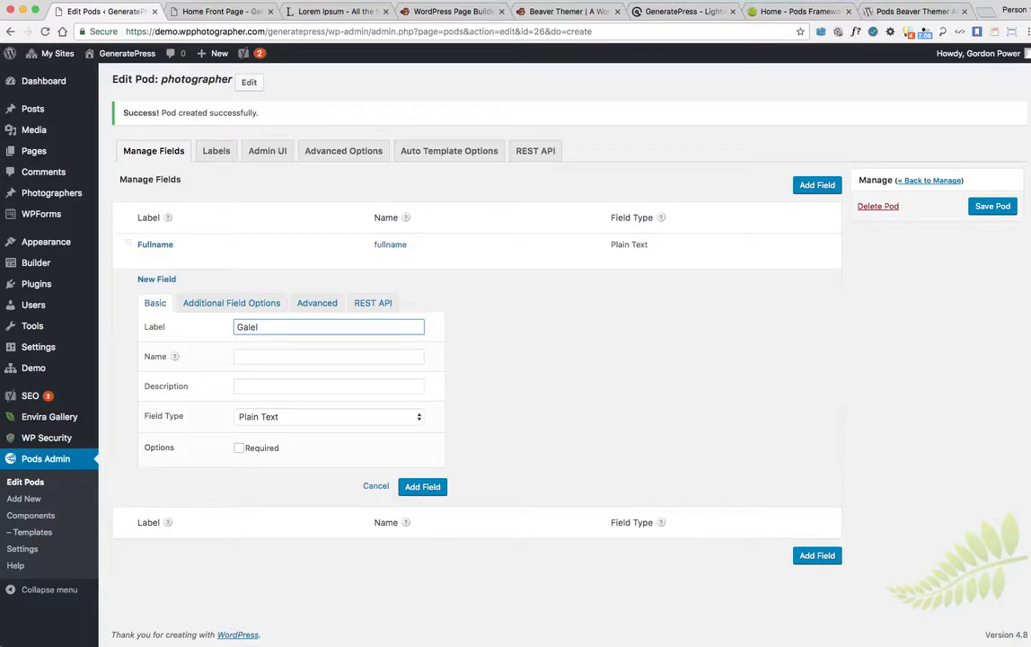
type("Gallery")
left_click(256, 356)
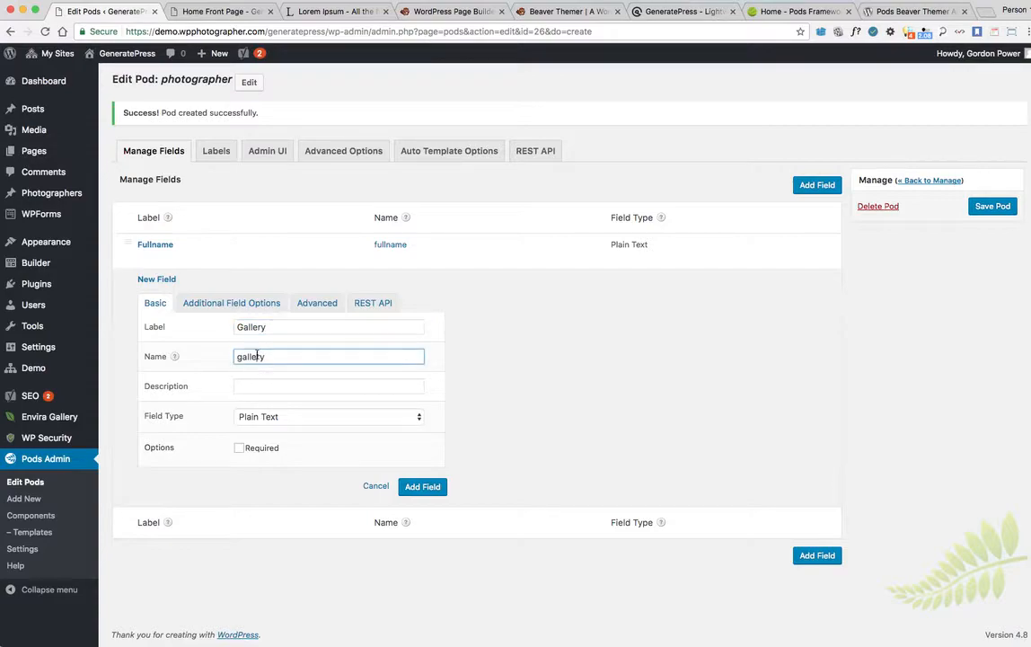
left_click(285, 419)
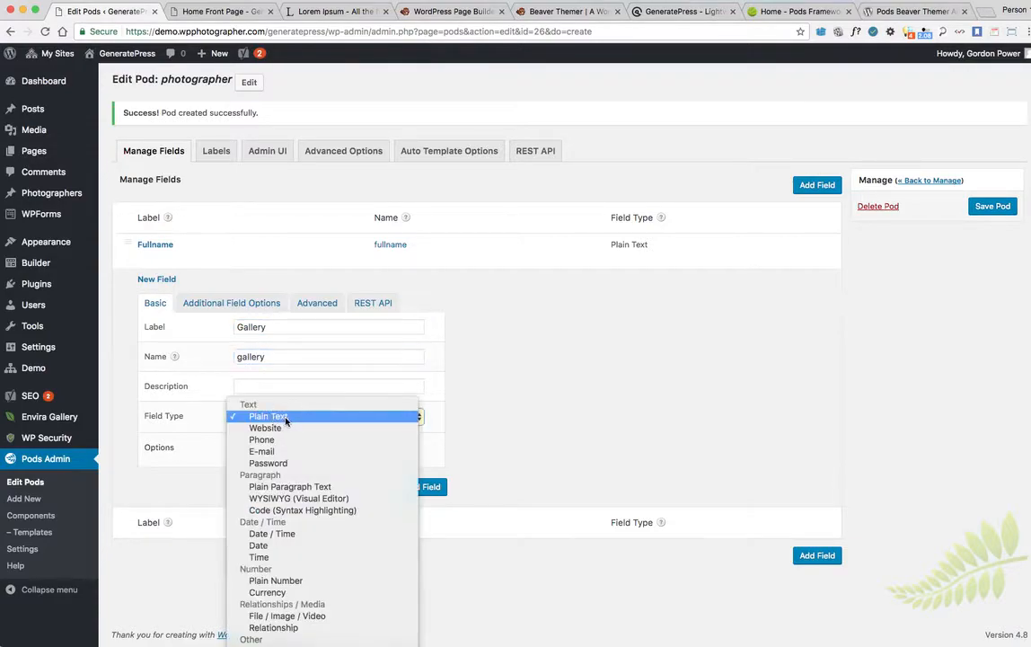
left_click(300, 617)
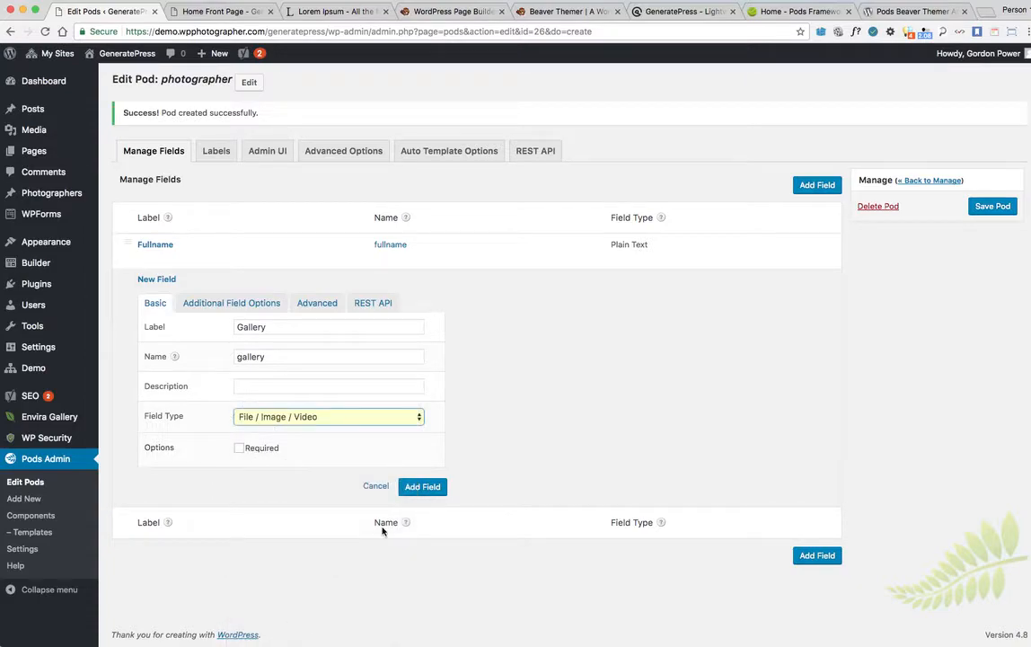
- Try to let the unsaved Gallery field accept multiple files with a maximum of 5, and save the pod
left_click(234, 305)
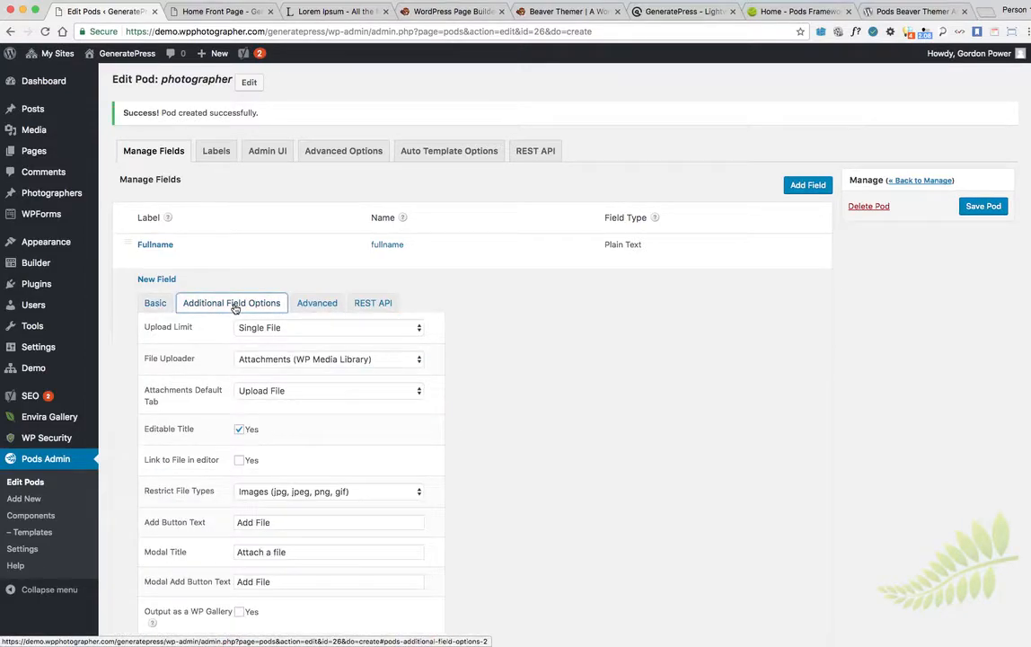
left_click(263, 328)
left_click(269, 341)
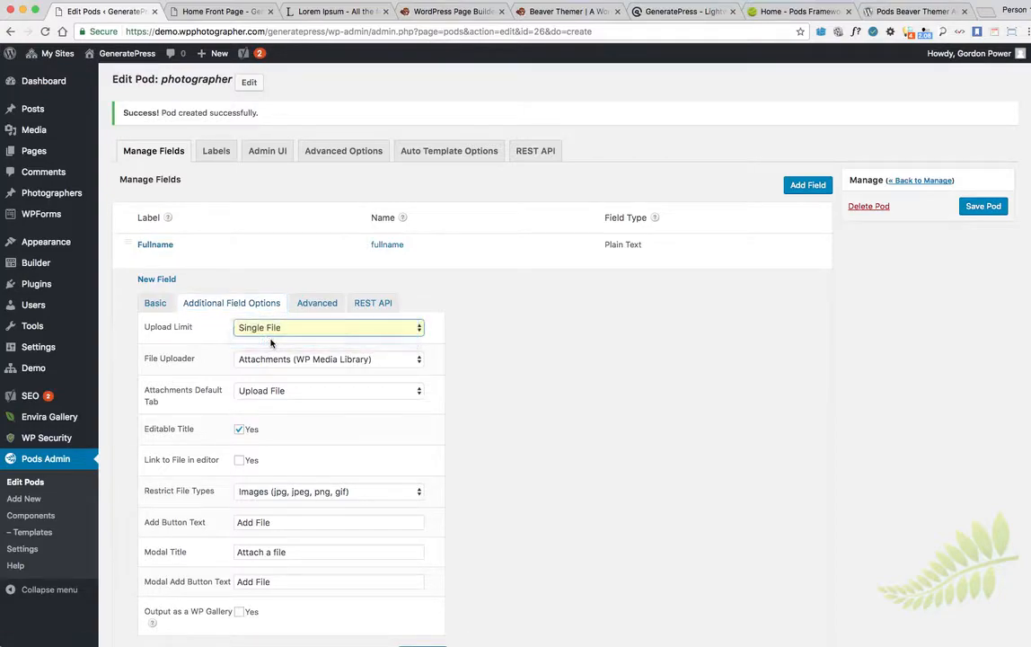
left_click(255, 492)
type("5")
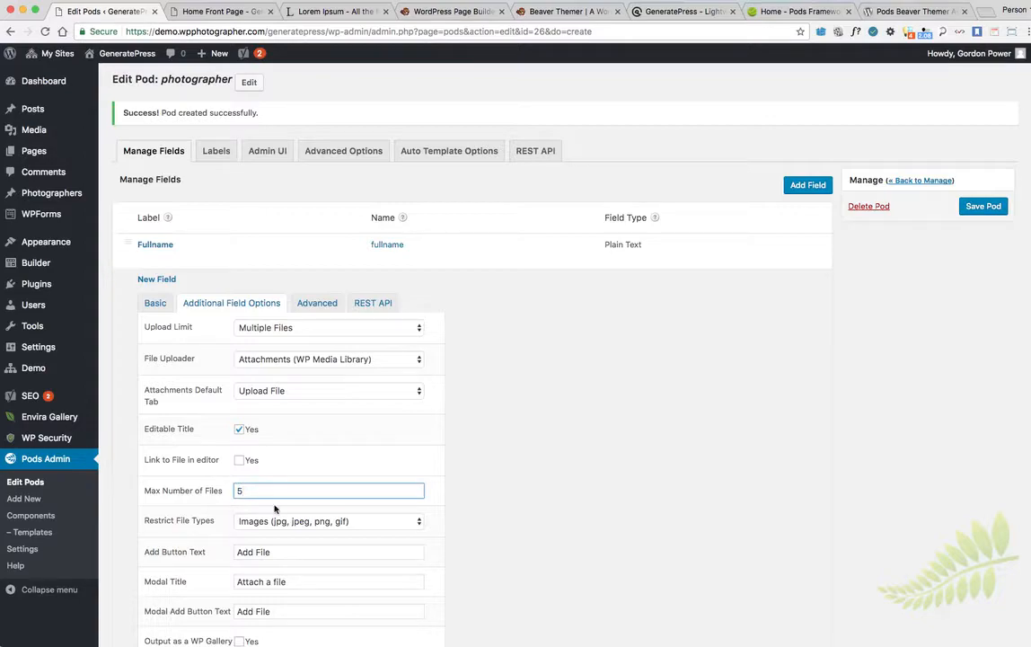
left_click(979, 208)
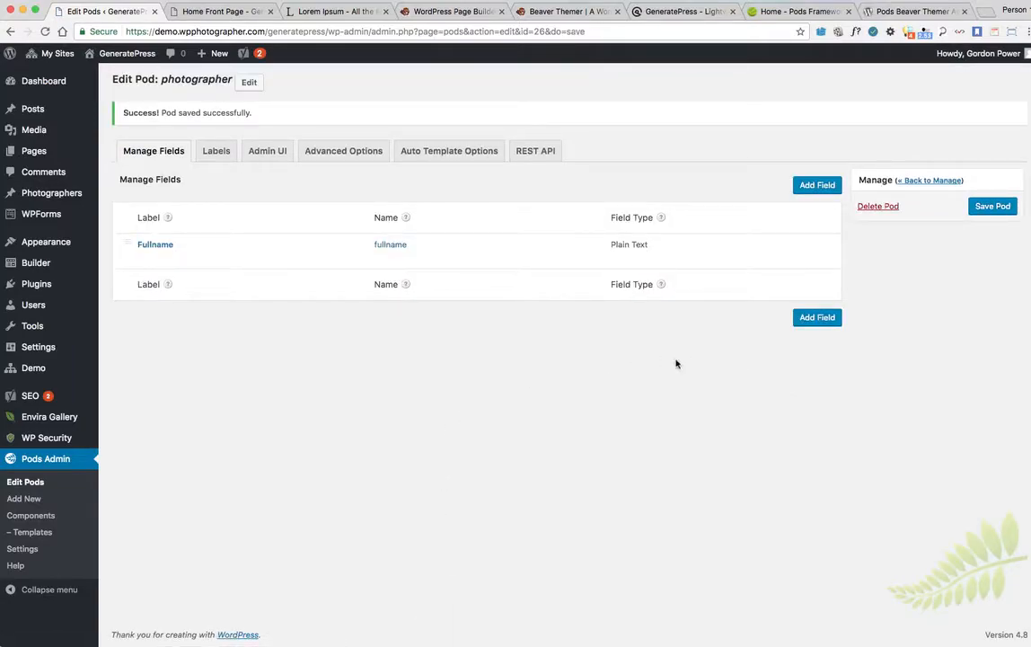
- Start a new field in the photographer pod labelled Gallery, named gallery, with the type File / Image / Video
left_click(807, 320)
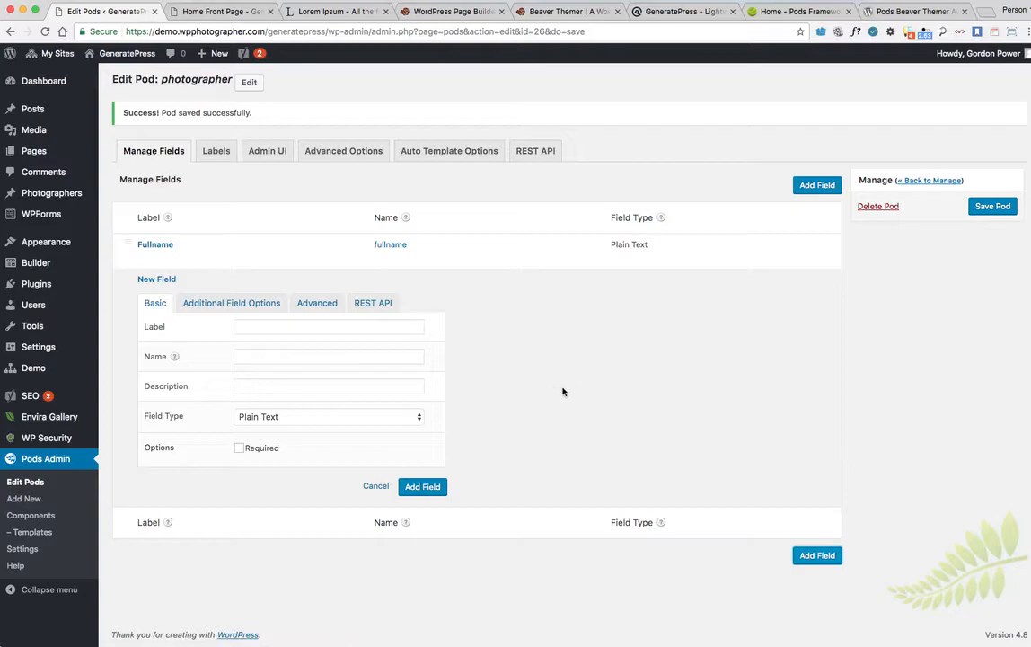
left_click(255, 326)
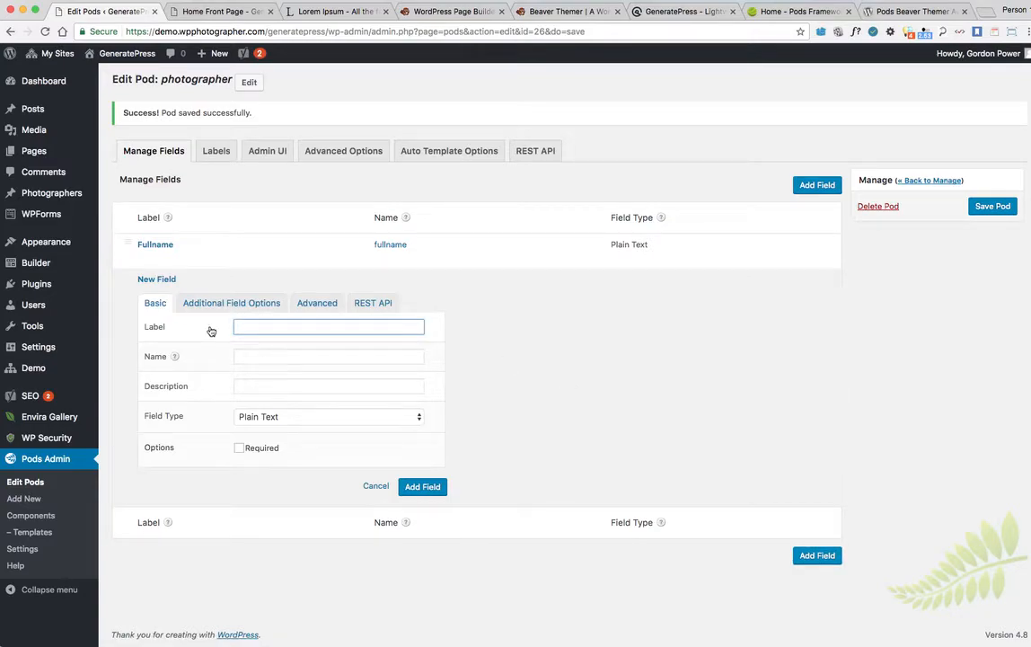
type("Gallery")
left_click(237, 356)
key("Tab")
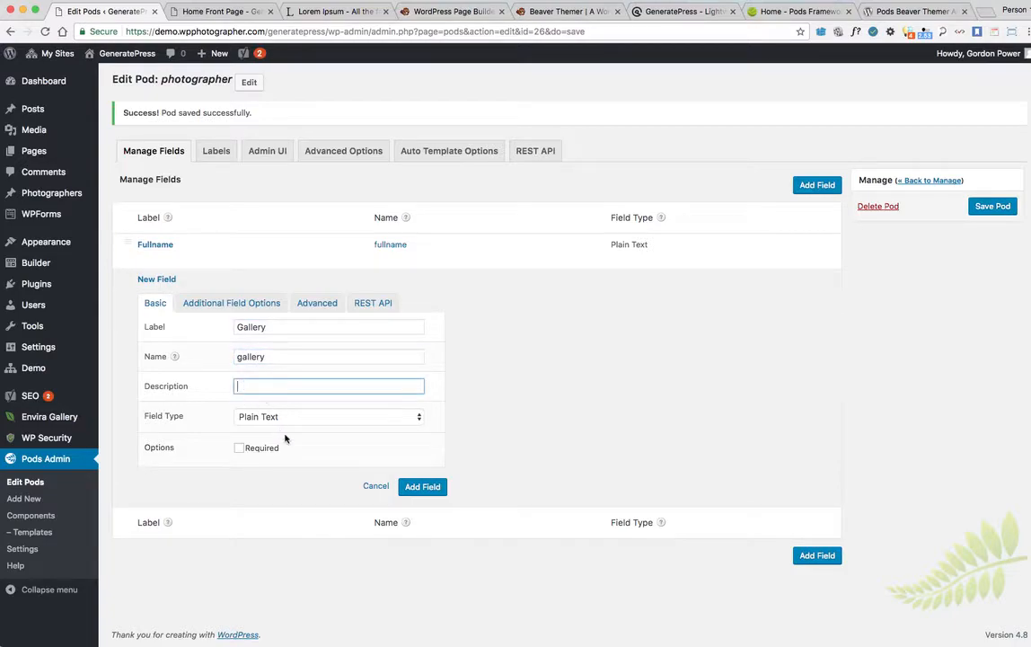
left_click(278, 432)
left_click(286, 608)
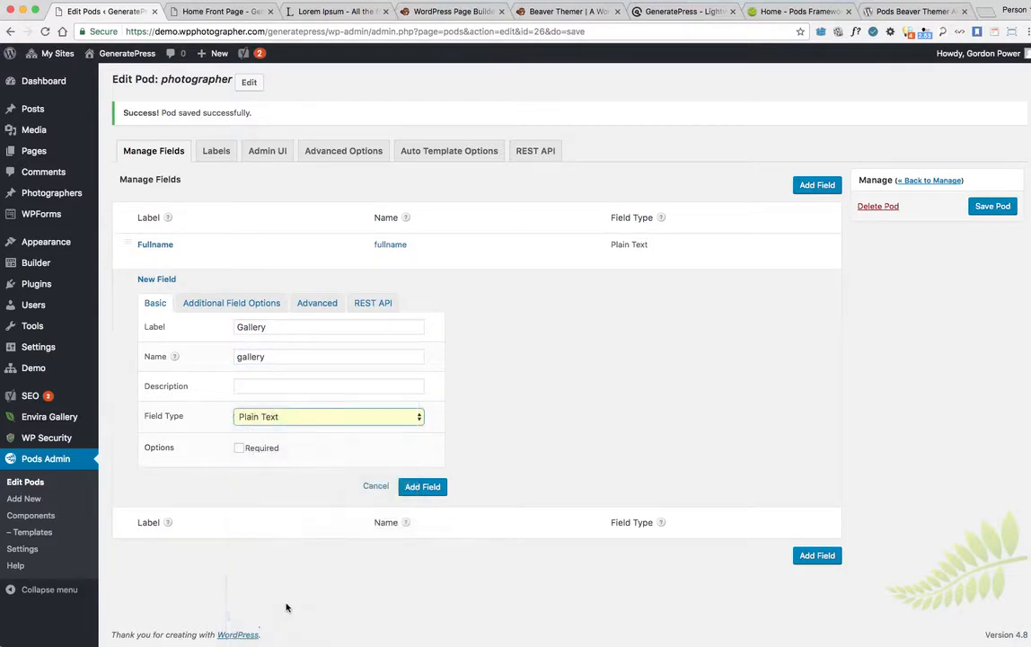
- Set the Gallery field's upload limit to Multiple Files with a maximum of 5 files, and add the field to the pod
left_click(218, 302)
left_click(265, 326)
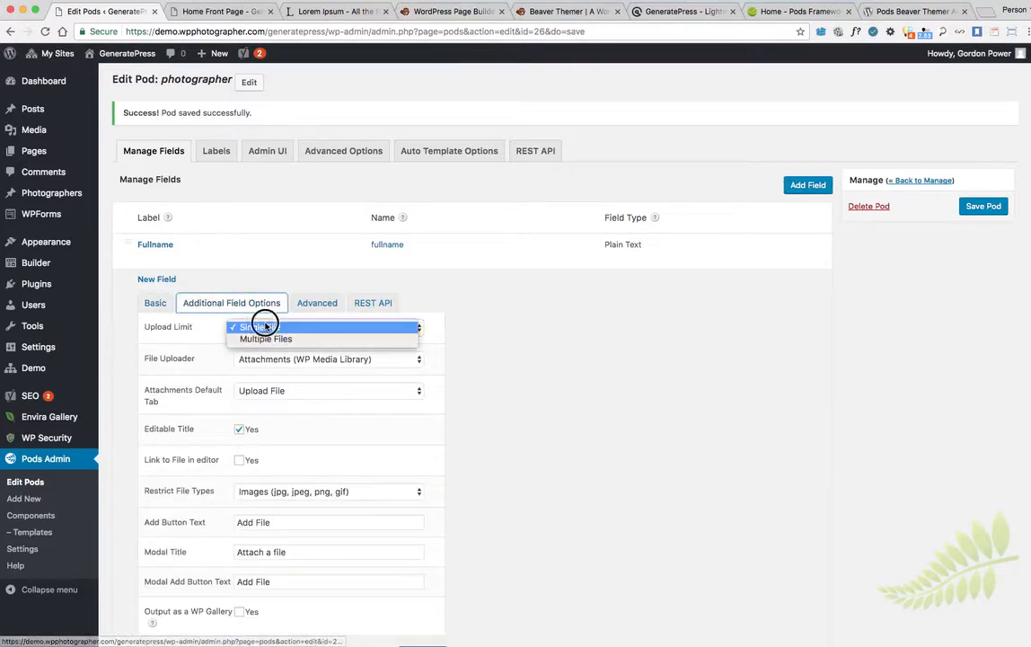
left_click(266, 339)
double_click(246, 493)
type("5")
scroll(495, 499, "down", 5)
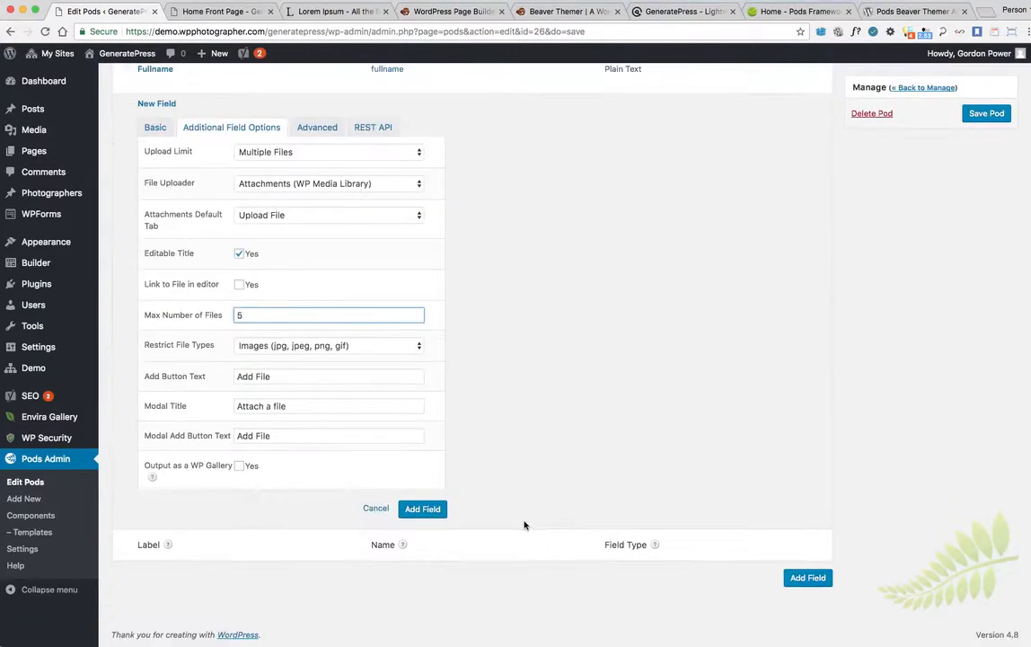
left_click(422, 508)
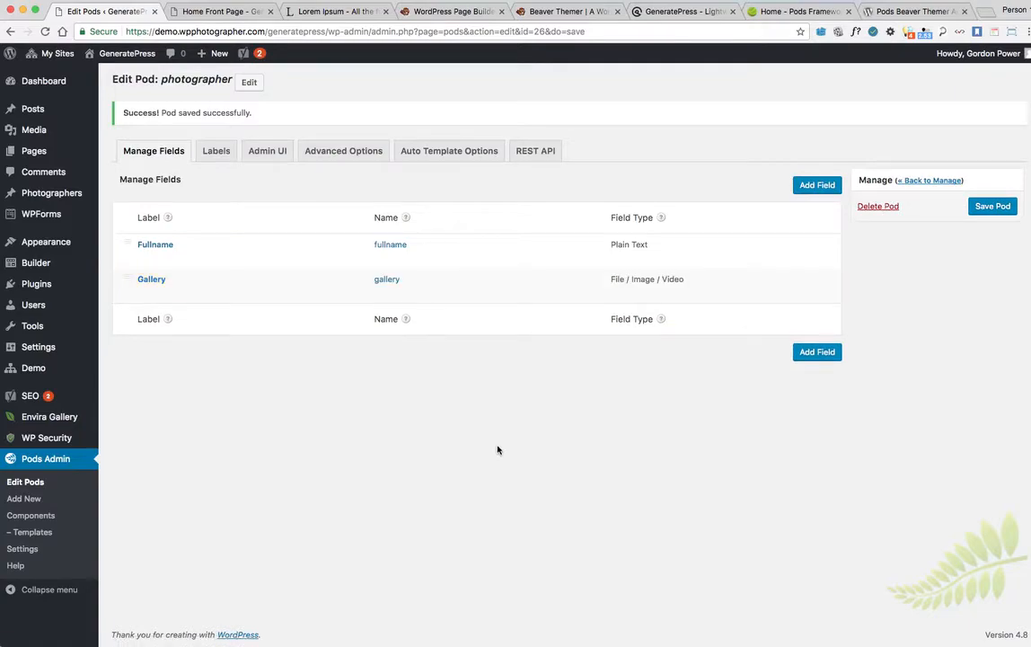
- Start a new field in the photographer pod labelled TheDate, named thedate, with the field type Date
left_click(821, 354)
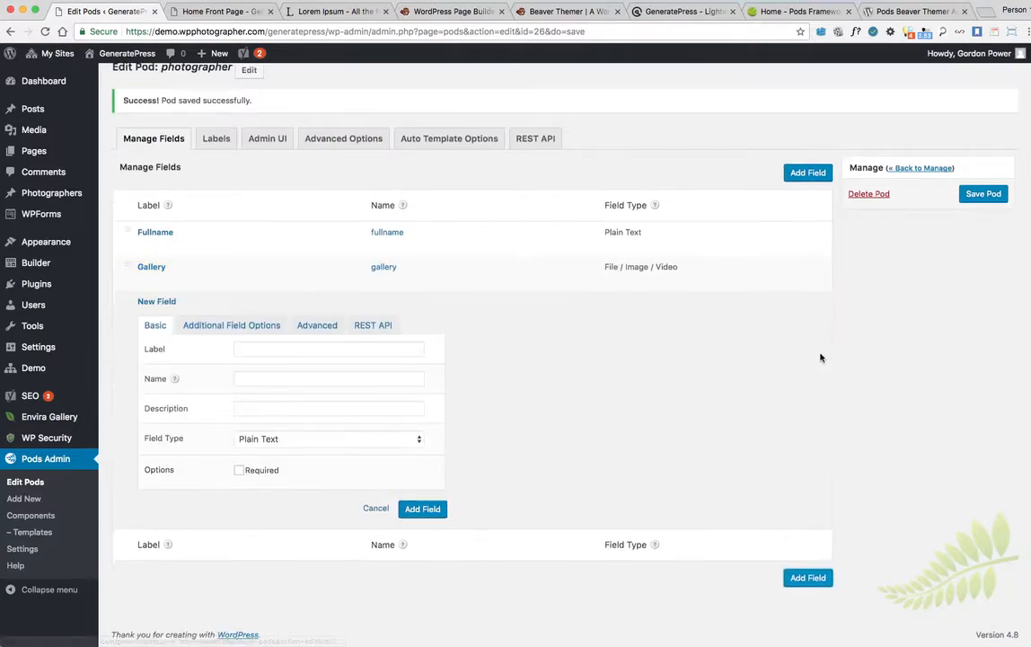
left_click(250, 349)
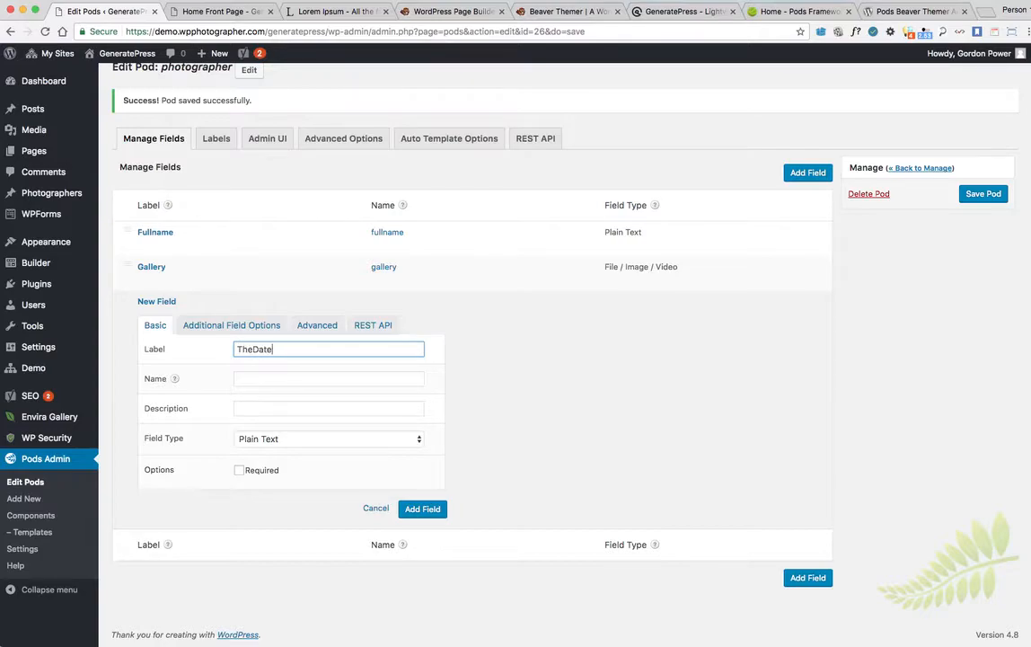
left_click(253, 378)
left_click(266, 407)
left_click(283, 439)
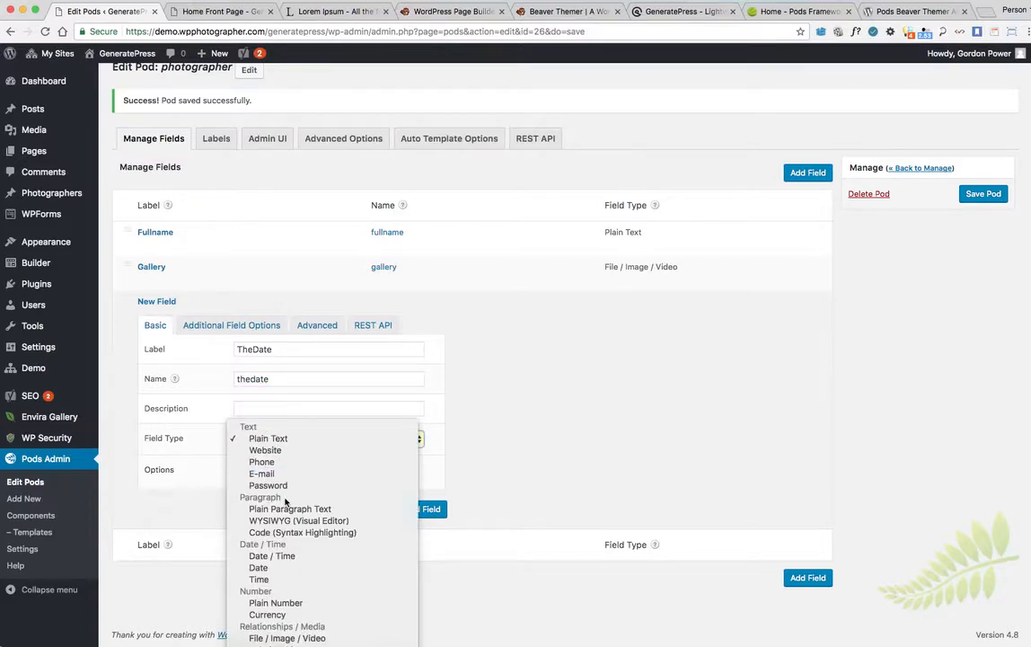
left_click(269, 567)
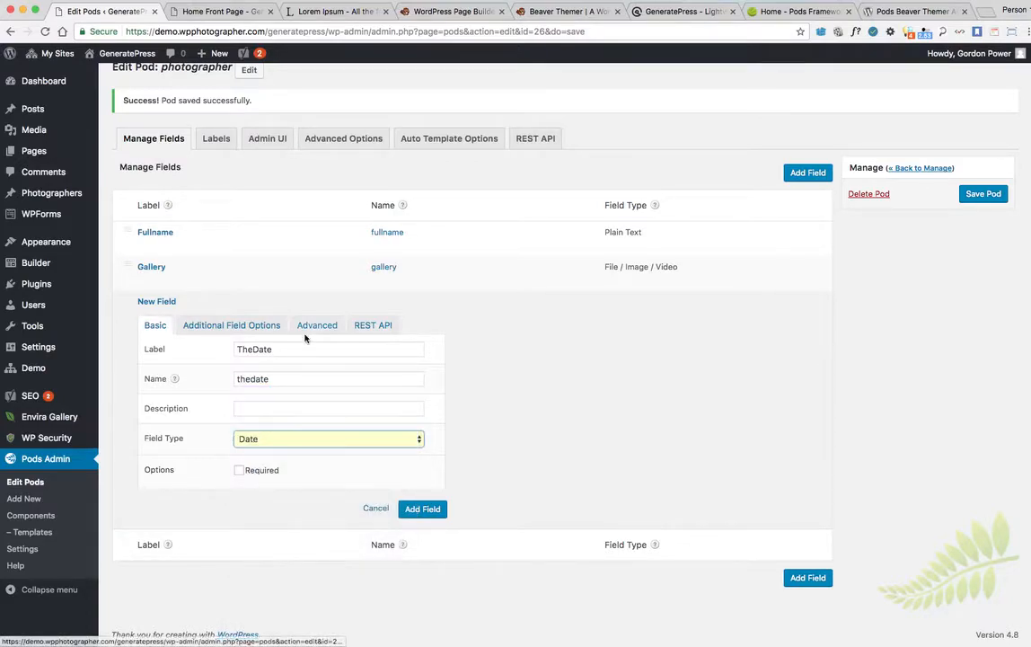
- Set the TheDate field's date format to 24/06/2017, add the field, and save the pod
left_click(216, 326)
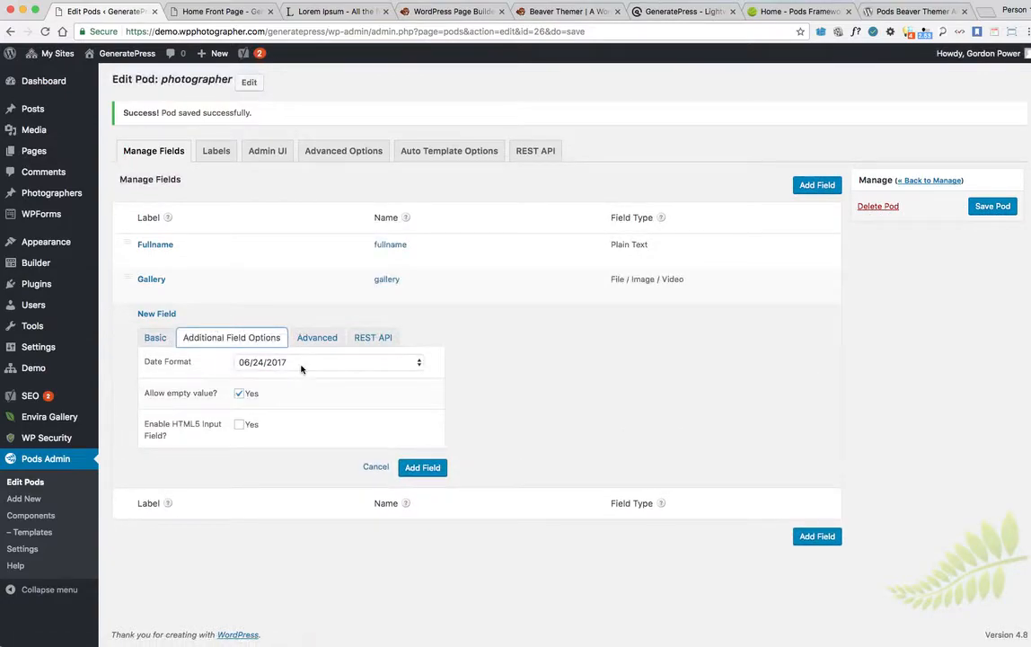
left_click(287, 363)
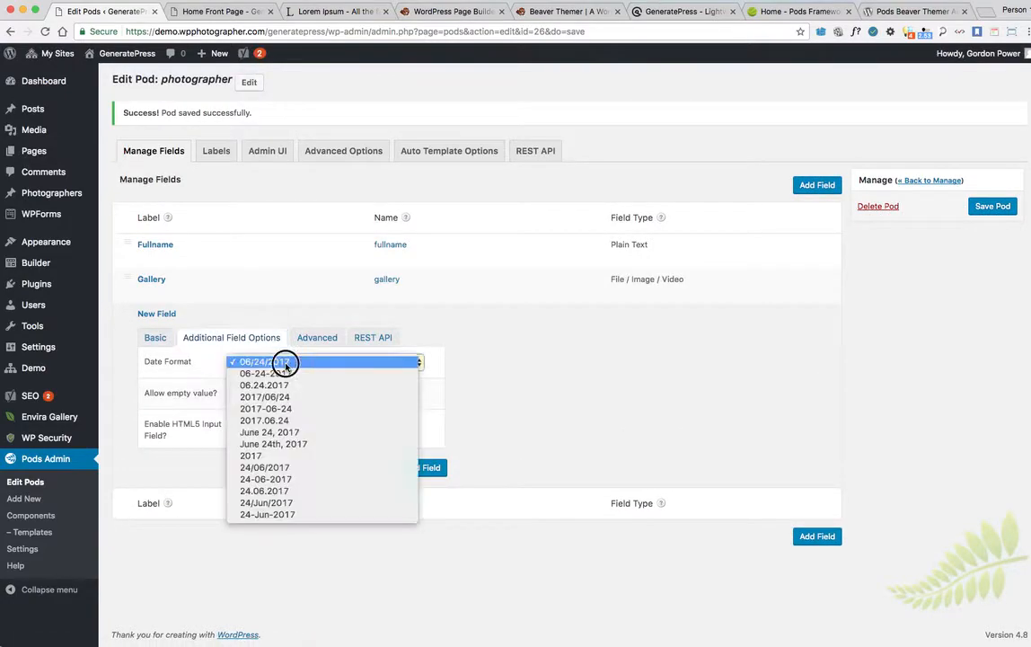
left_click(256, 469)
left_click(424, 468)
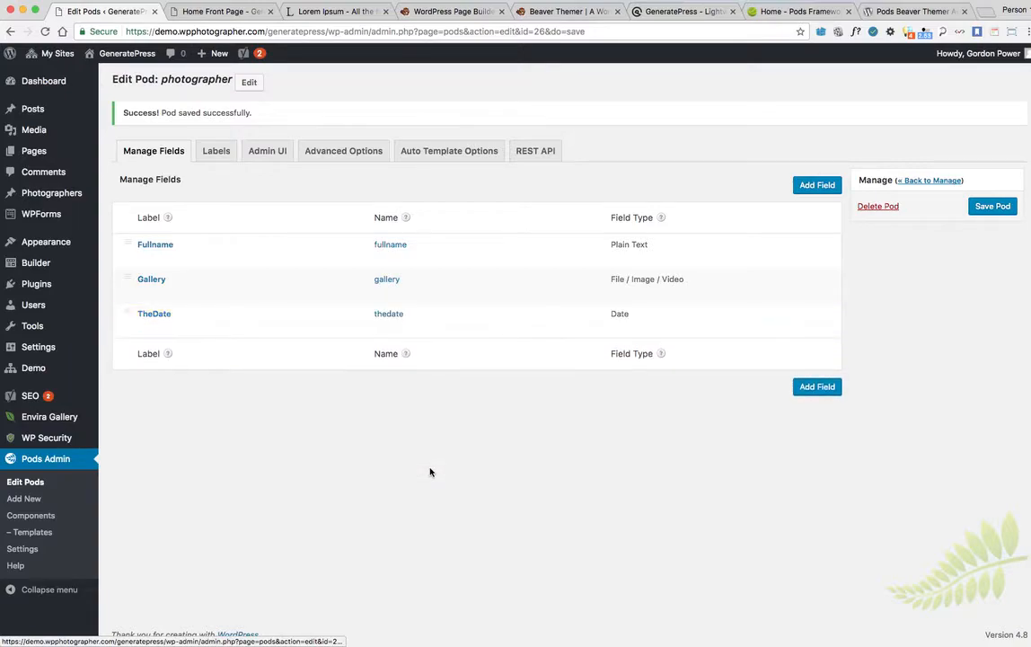
left_click(992, 207)
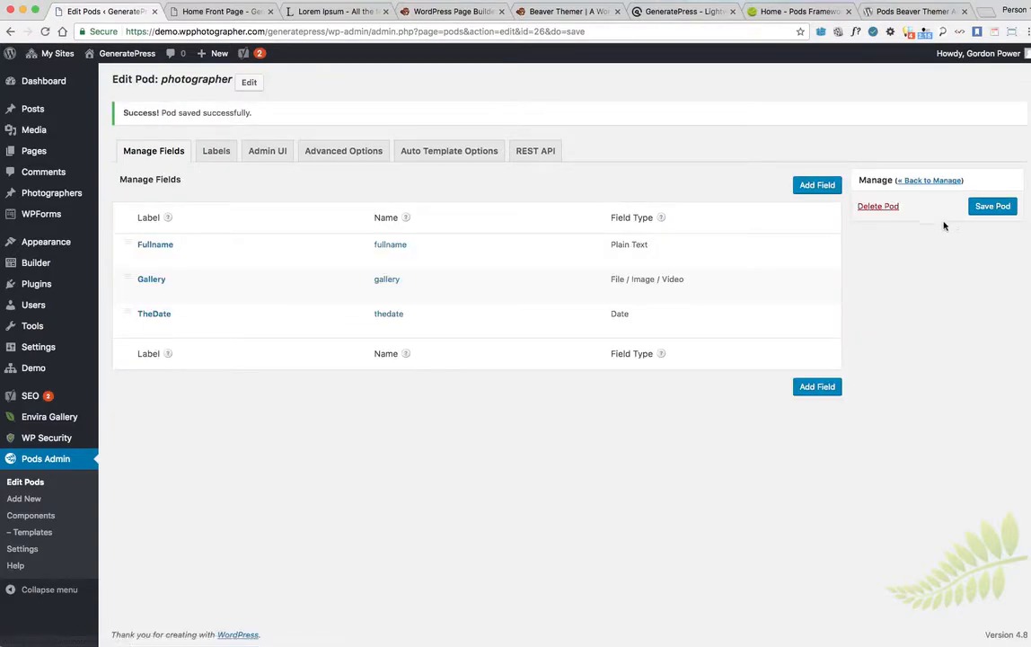
- Create a new Photographer entry titled Testing and collapse its Yoast SEO box
mouse_move(28, 195)
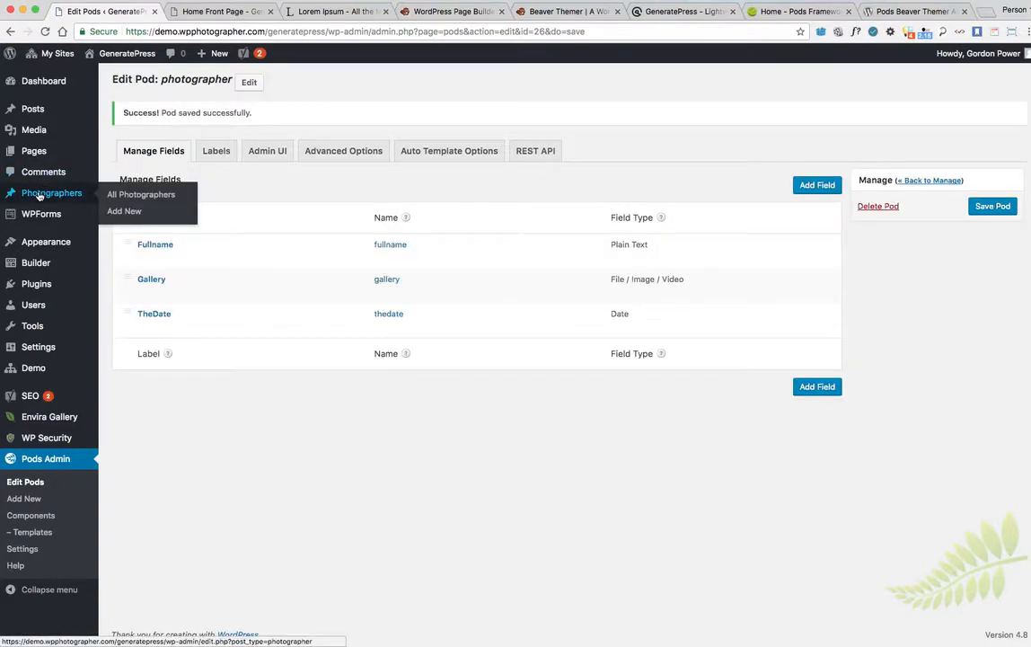
left_click(125, 213)
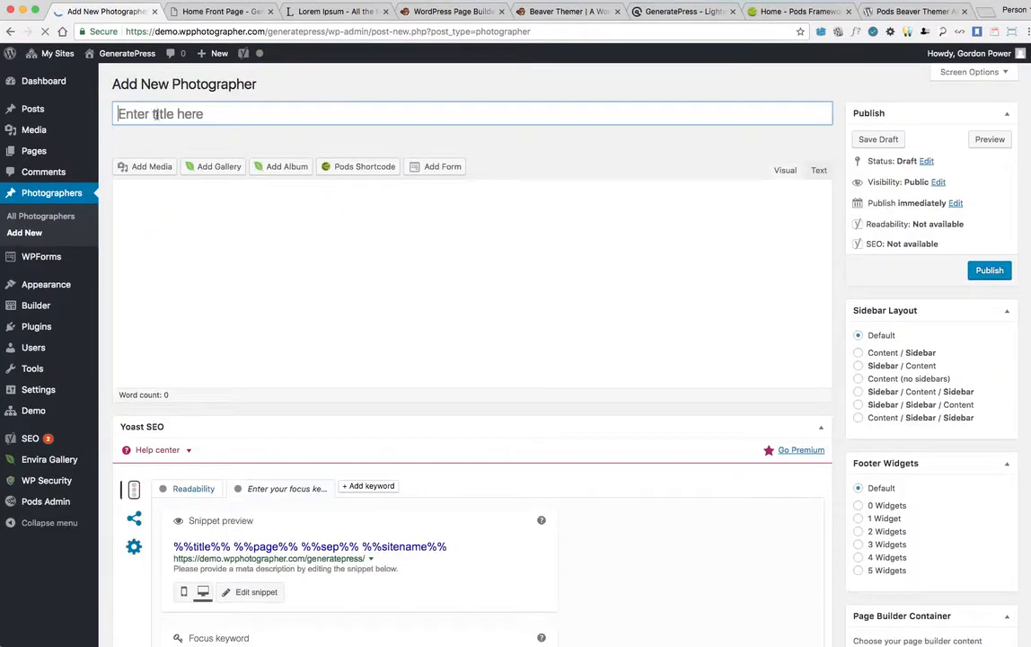
left_click(155, 114)
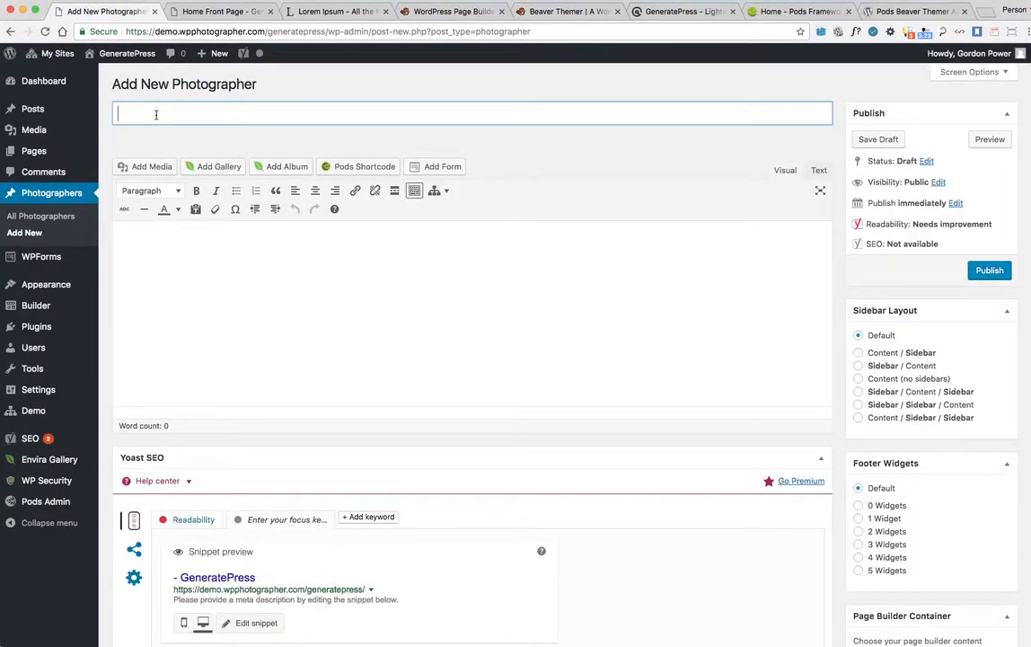
type("Testing")
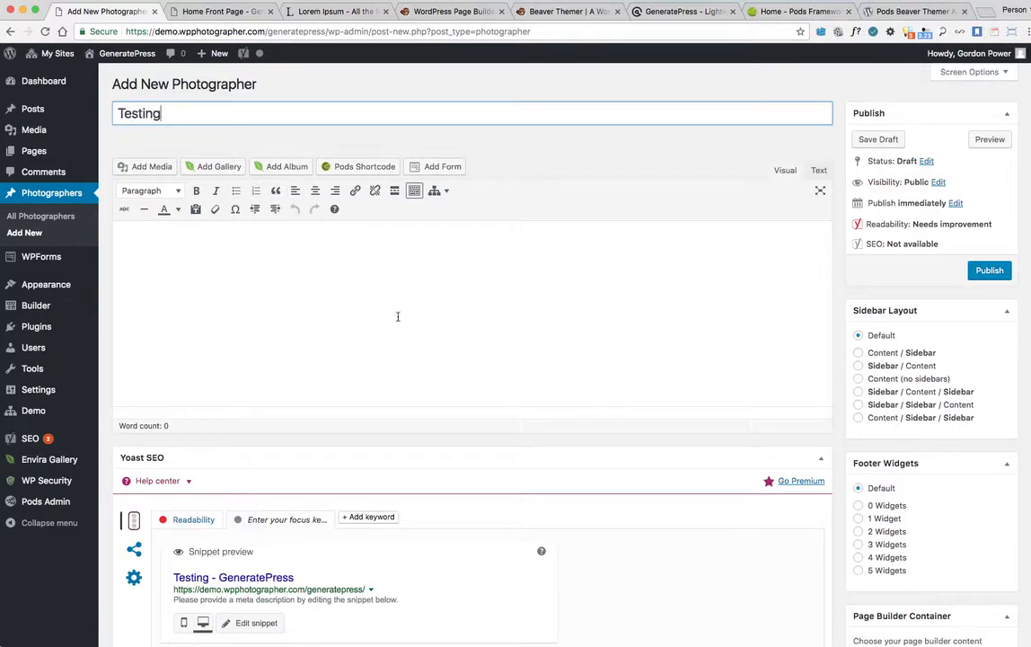
left_click(820, 457)
scroll(538, 382, "down", 4)
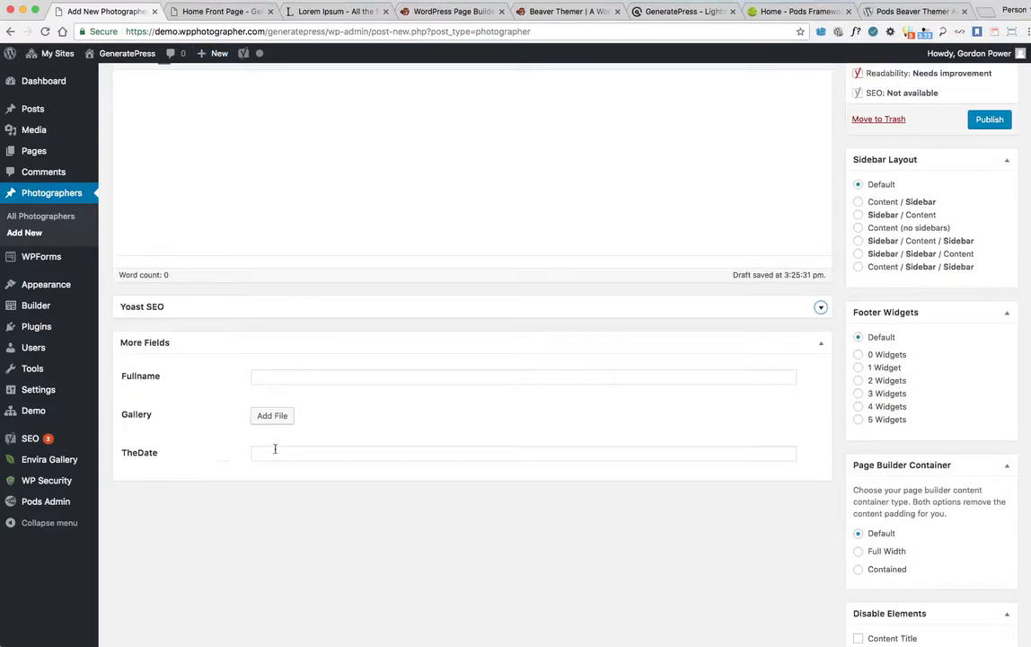
- Copy the "What is Lorem Ipsum?" paragraph from the Lorem Ipsum website and paste it into the Testing entry's content
left_click(224, 12)
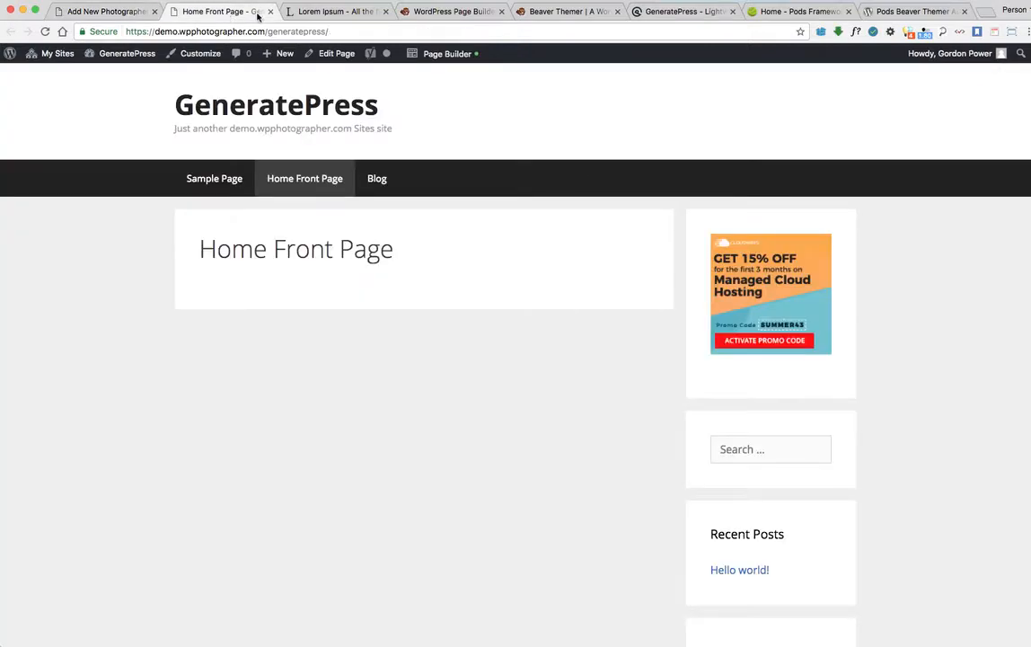
left_click(334, 12)
left_click_drag(236, 310, 503, 409)
key("super+c")
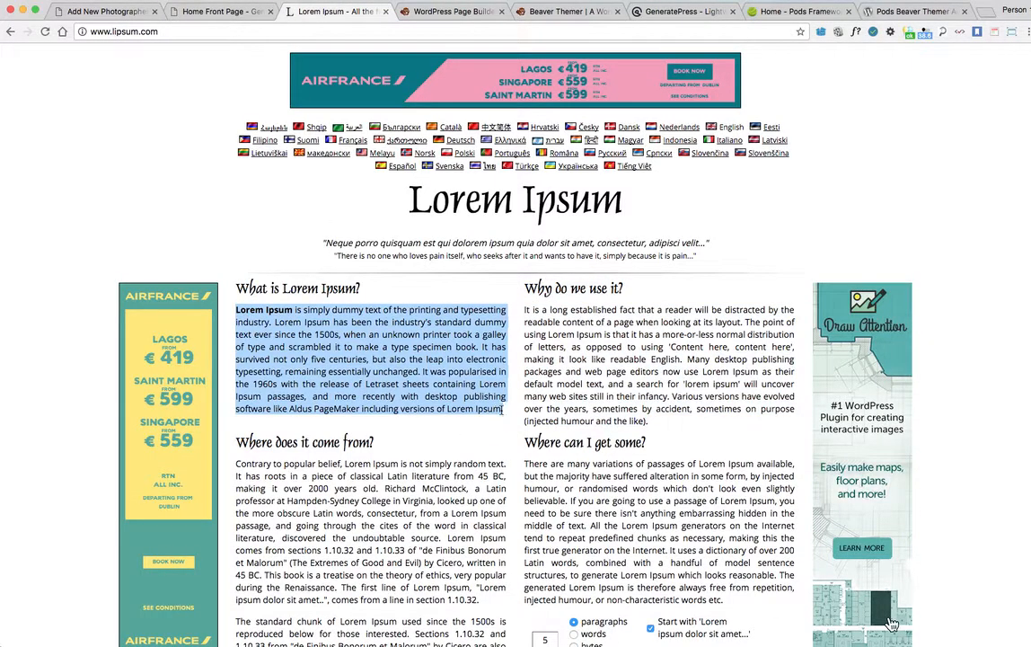
left_click(105, 12)
scroll(218, 148, "up", 3)
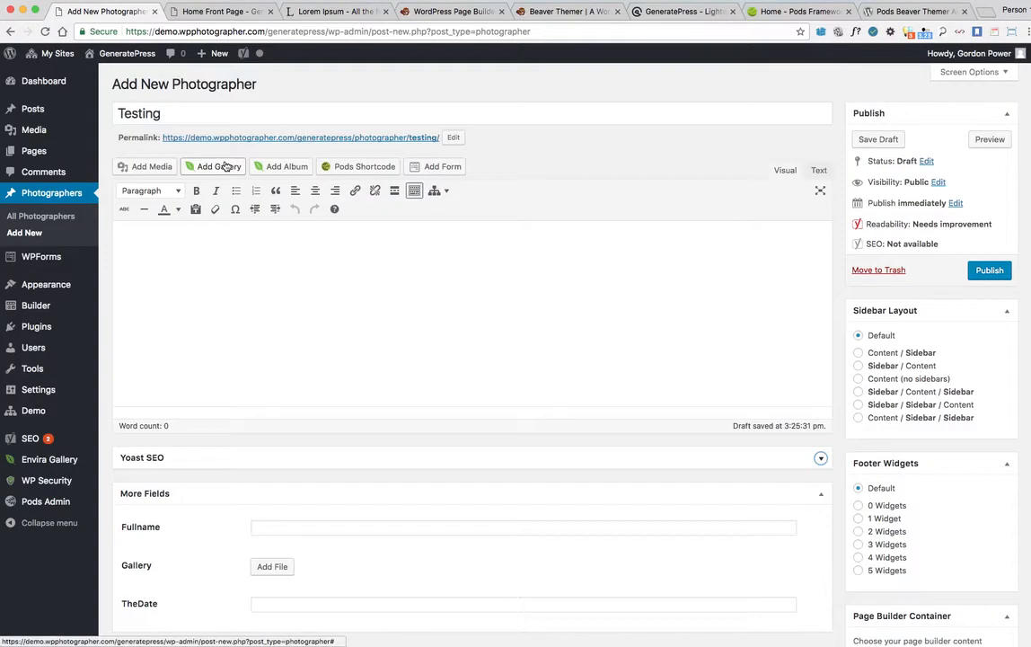
left_click(191, 258)
key("super+v")
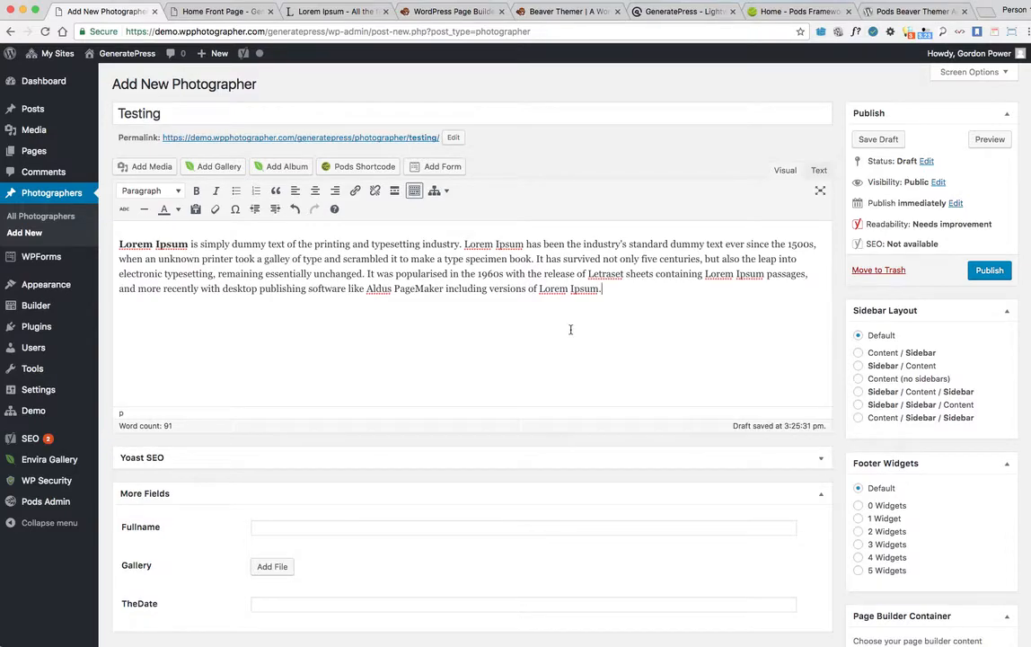
- Enter the photographer's full name in the Fullname custom field
scroll(570, 330, "down", 5)
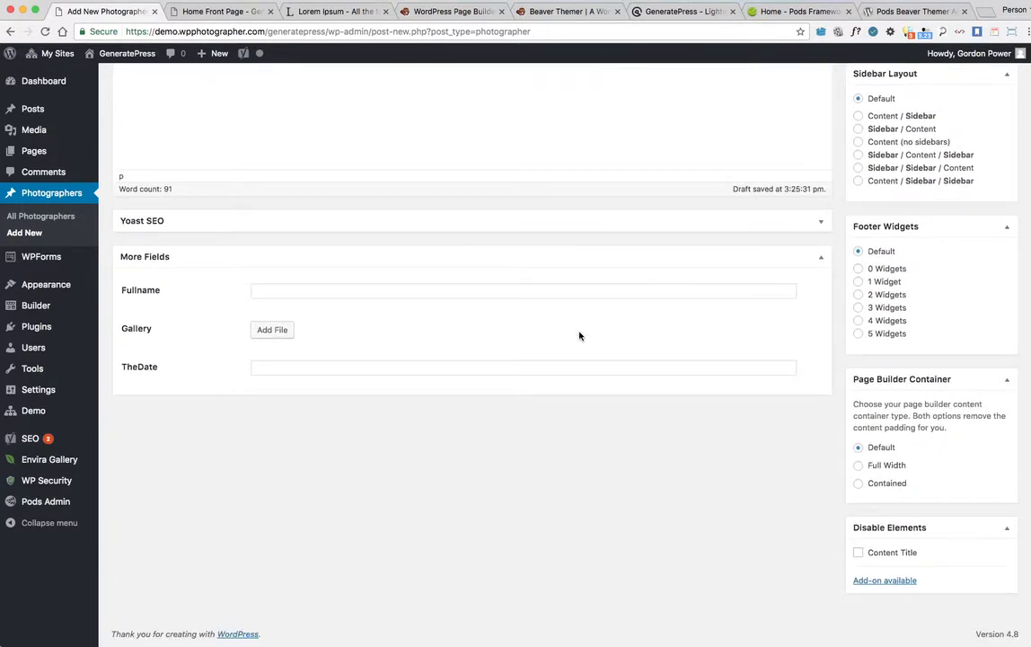
scroll(582, 332, "up", 5)
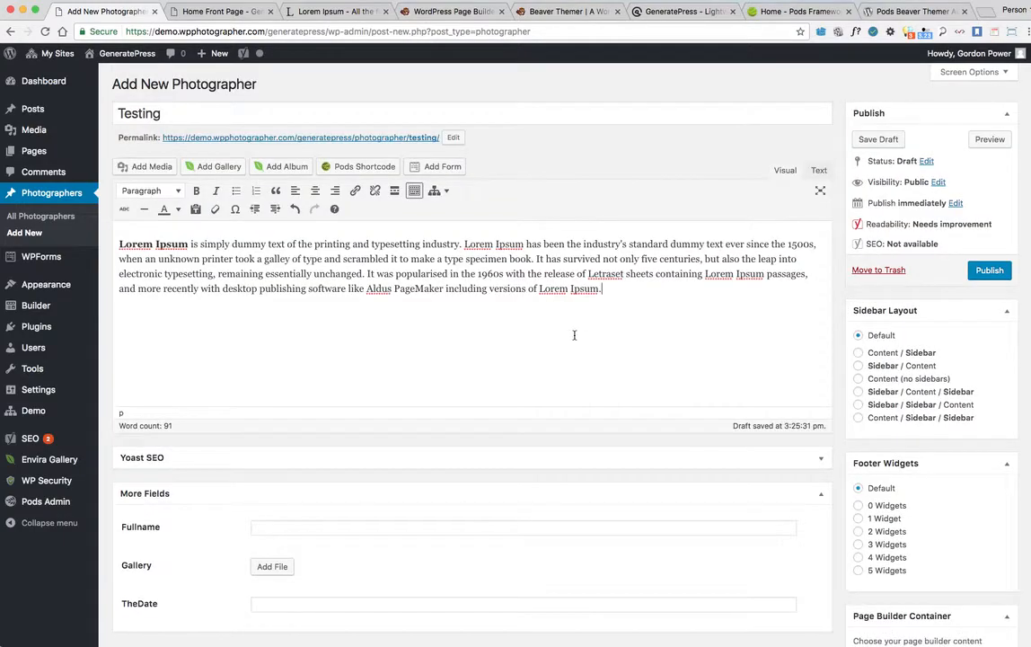
scroll(574, 334, "down", 4)
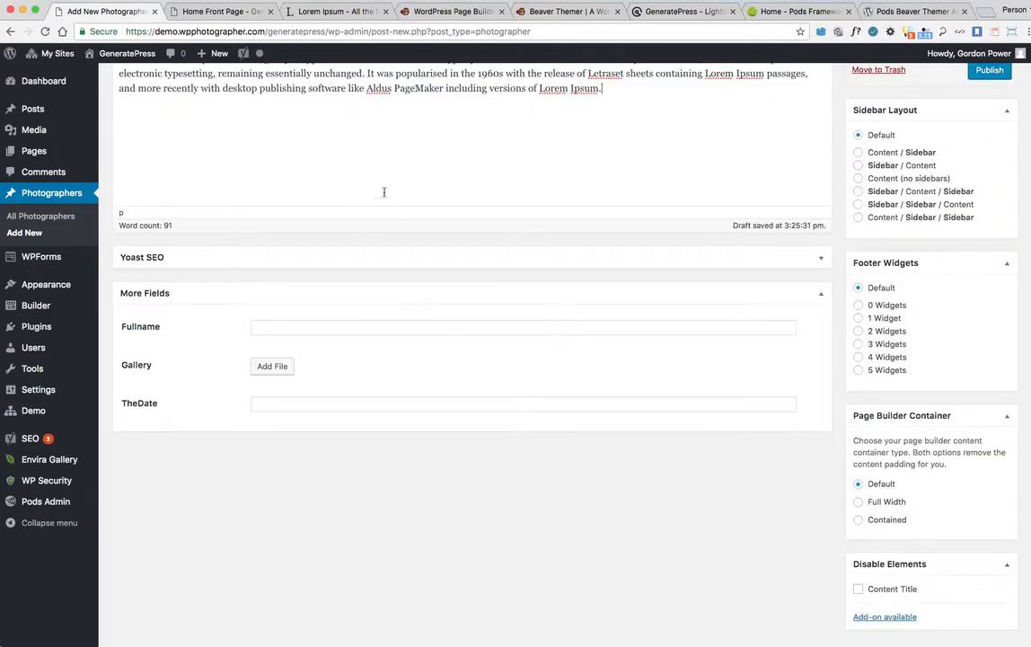
scroll(419, 168, "up", 4)
scroll(414, 170, "down", 3)
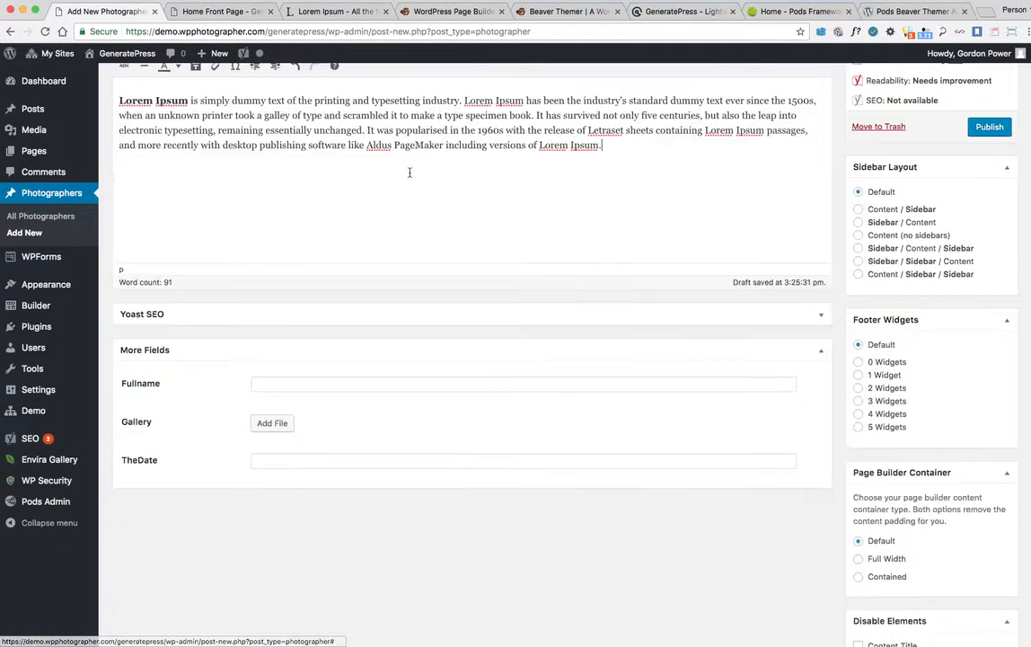
left_click(273, 384)
type("Jonathan")
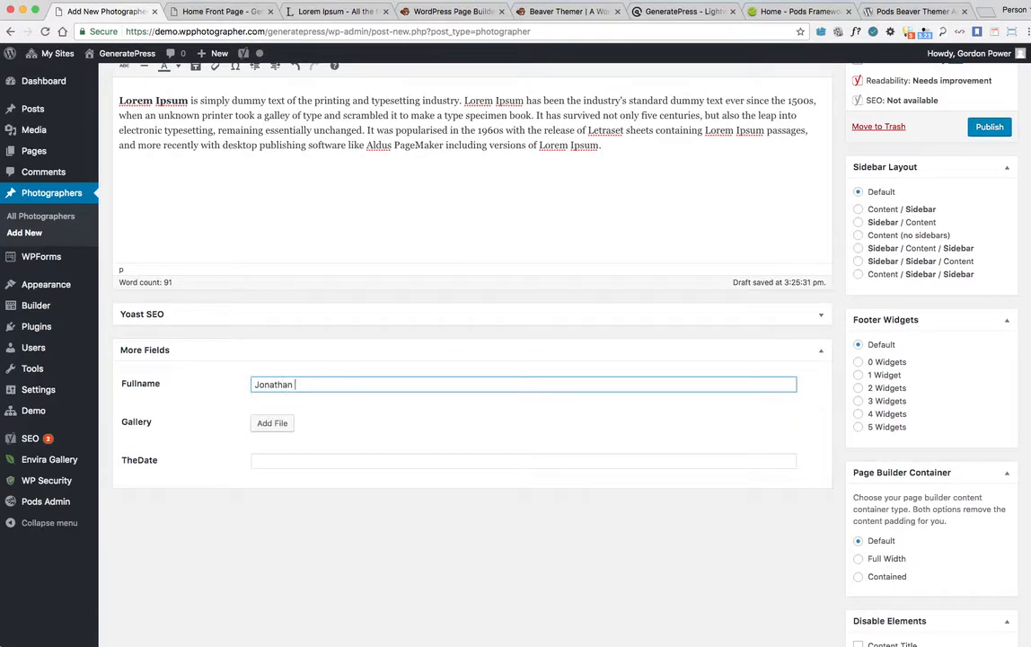
- Attach the five images 1 to 5 from the media library to the entry's Gallery field
left_click(272, 423)
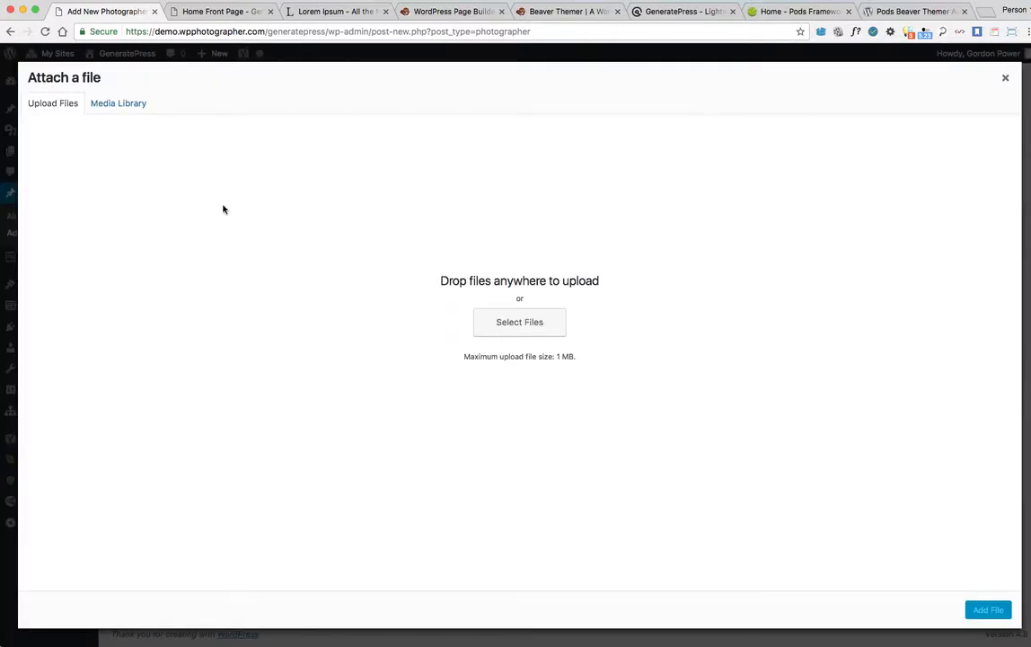
left_click(114, 103)
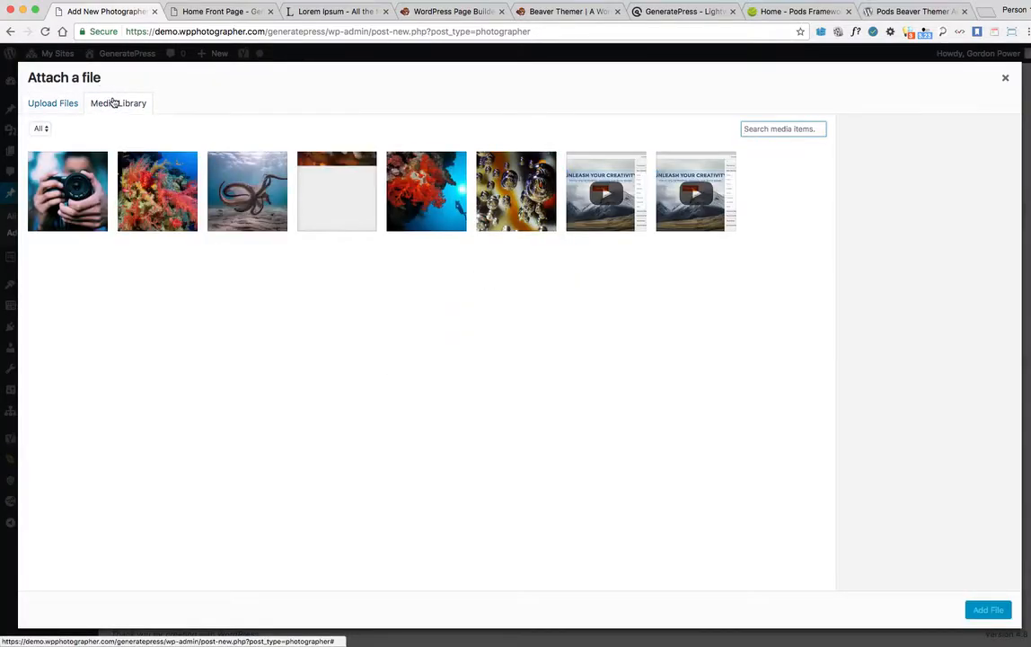
left_click(519, 203)
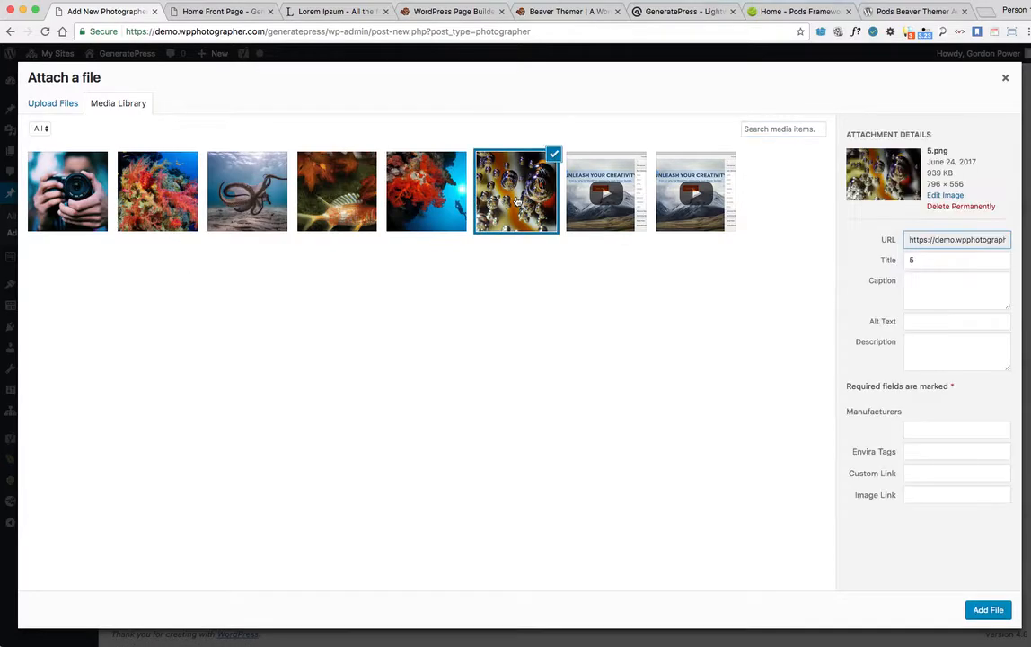
left_click(166, 201, "shift")
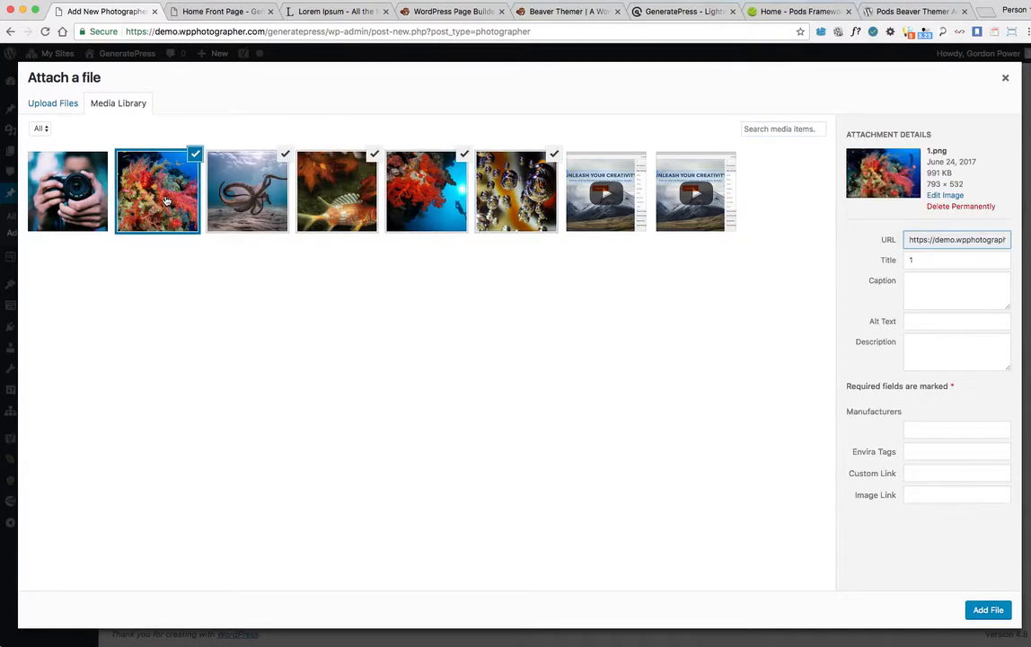
left_click(985, 610)
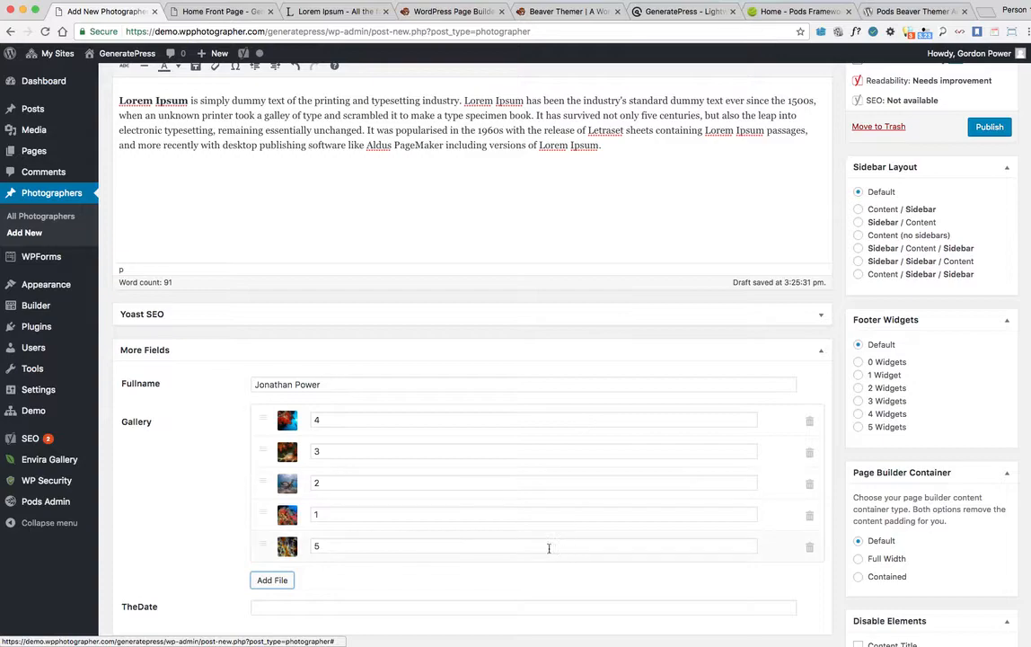
- Set the entry's TheDate field to 24/06/2017
scroll(403, 573, "down", 1)
left_click(313, 587)
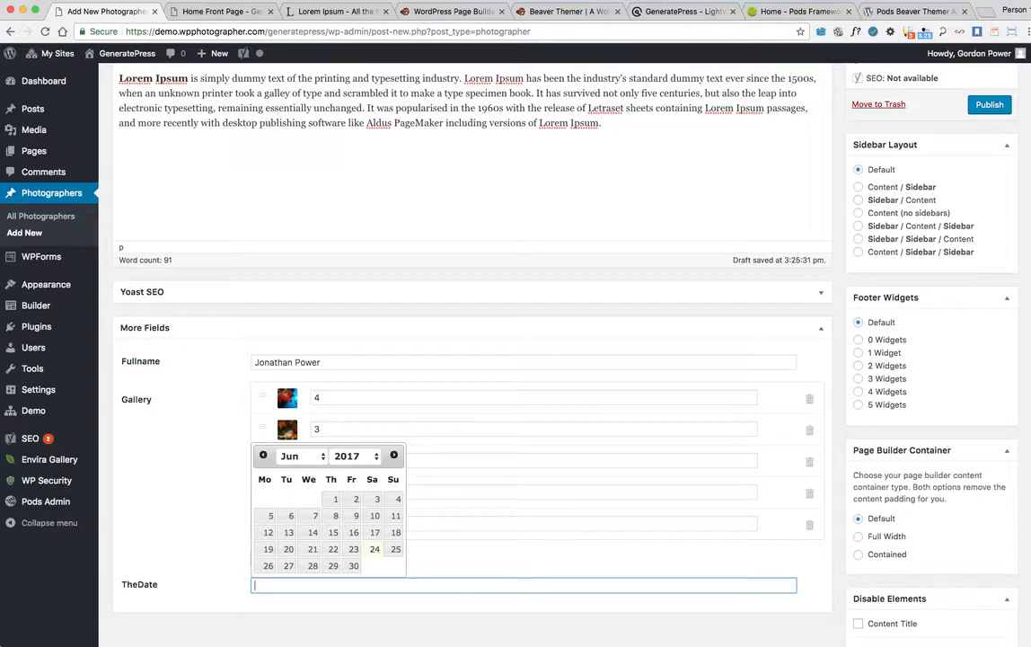
left_click(375, 549)
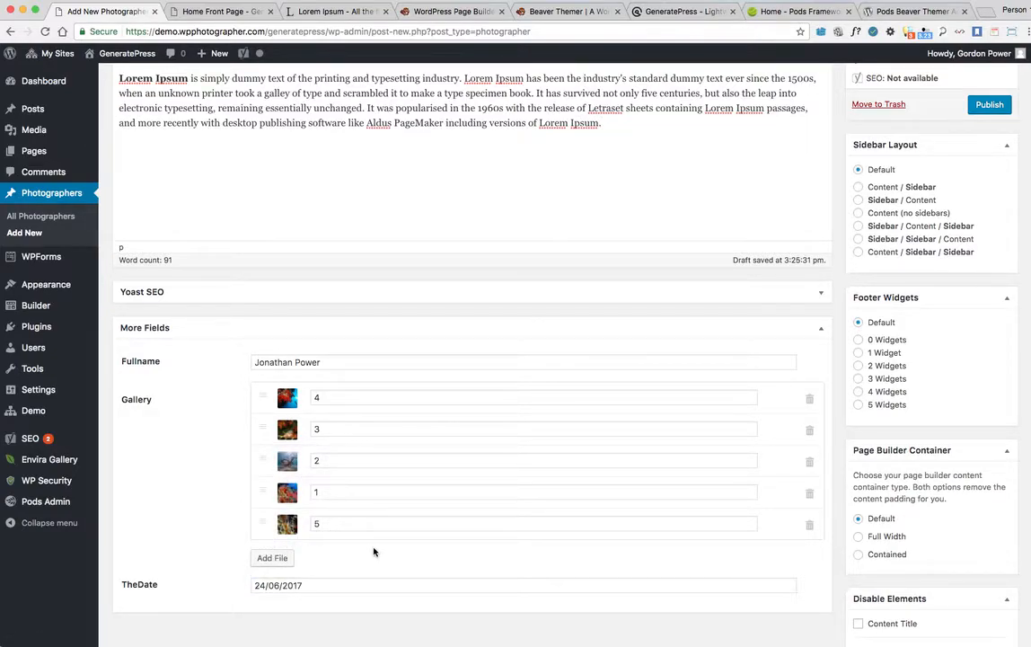
- Check the completed content and custom fields, and publish the Testing photographer entry
scroll(521, 377, "up", 3)
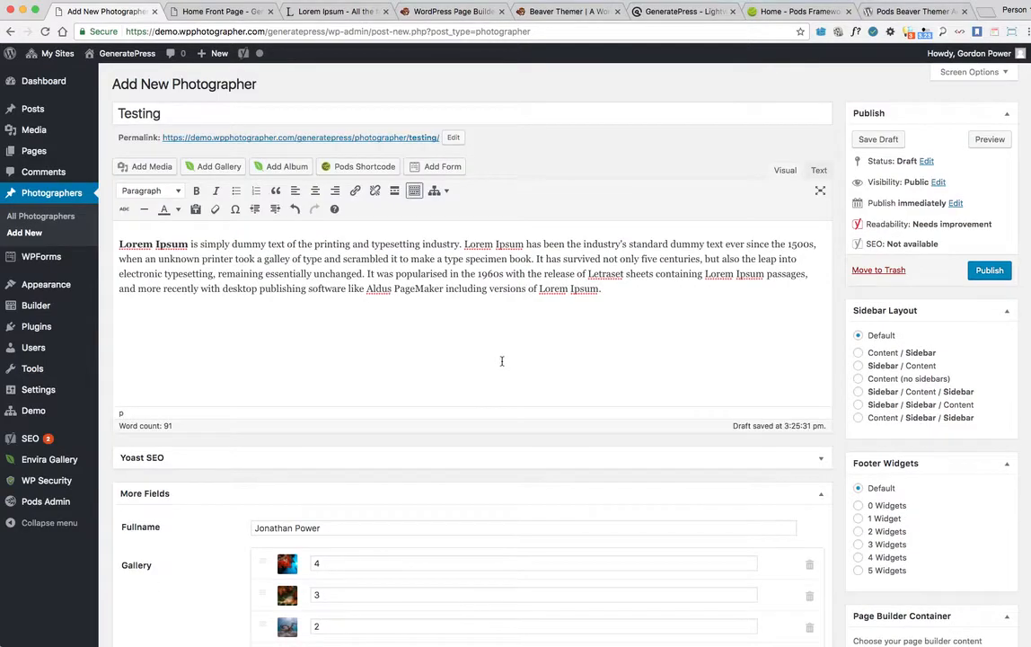
scroll(502, 361, "down", 4)
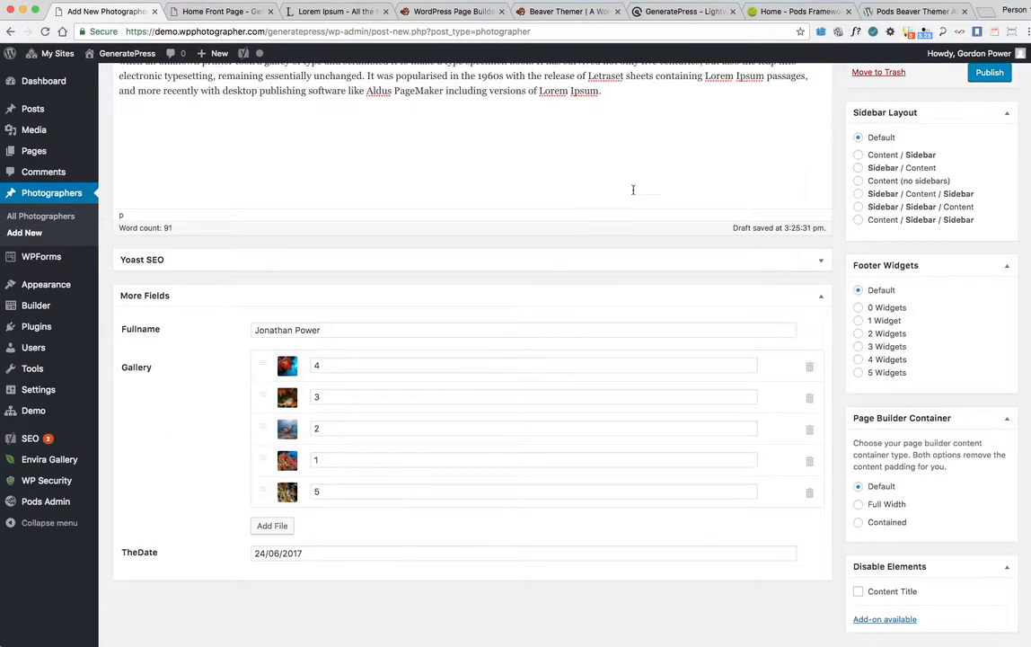
scroll(632, 190, "up", 3)
left_click(988, 269)
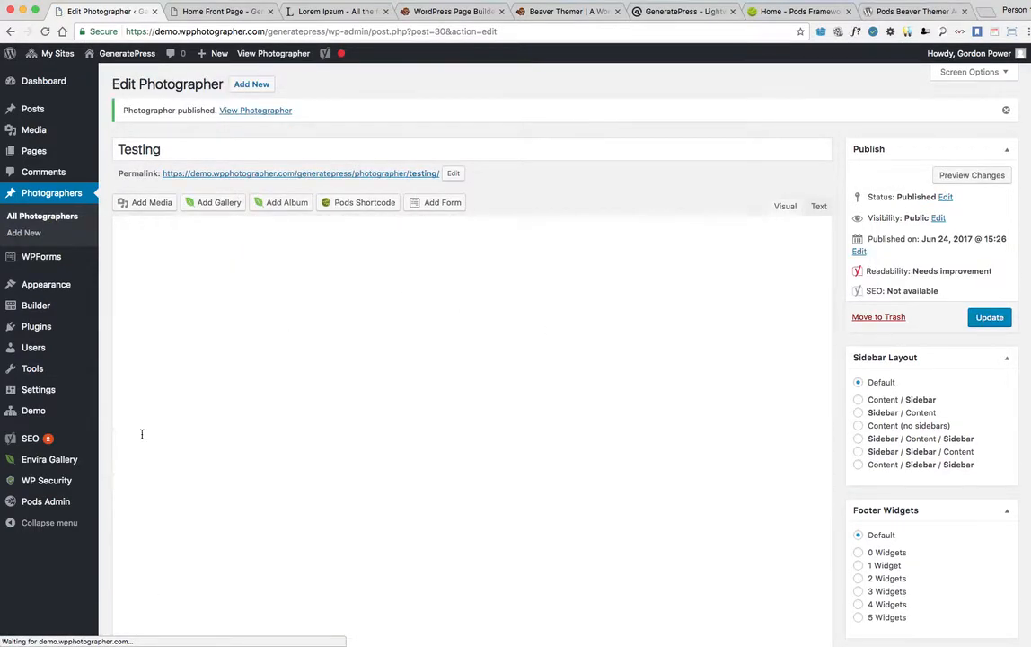
- Open the list of existing pods for editing
mouse_move(27, 415)
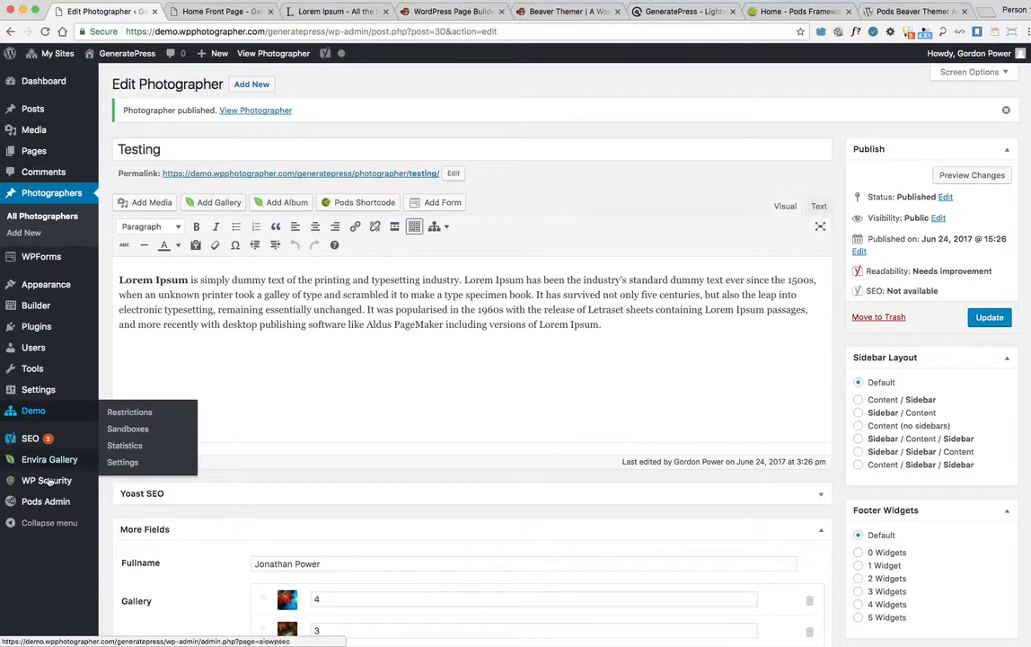
mouse_move(62, 501)
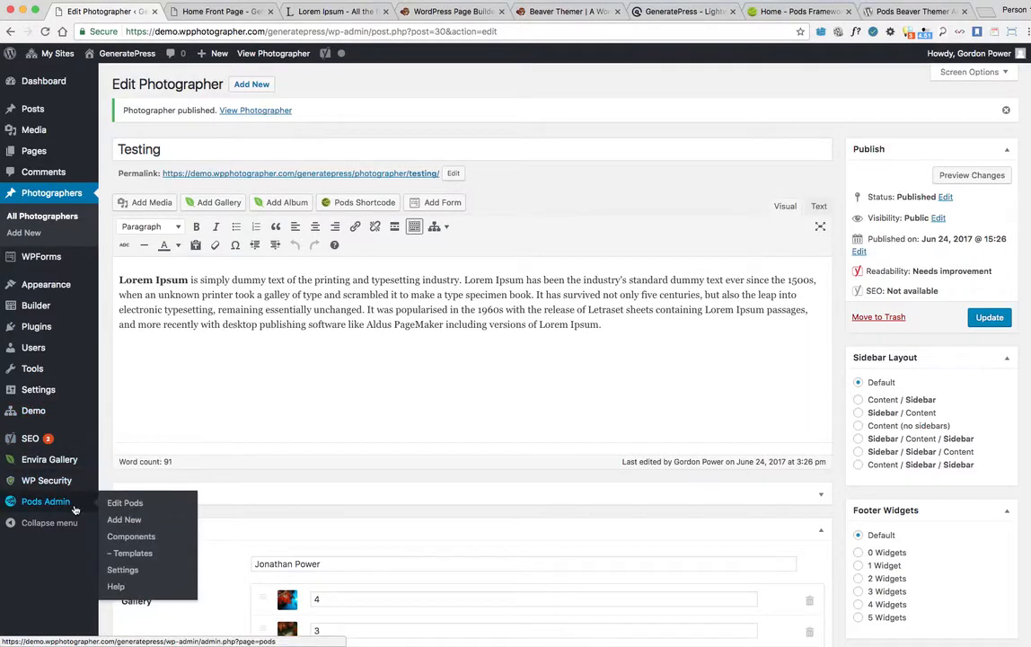
left_click(124, 504)
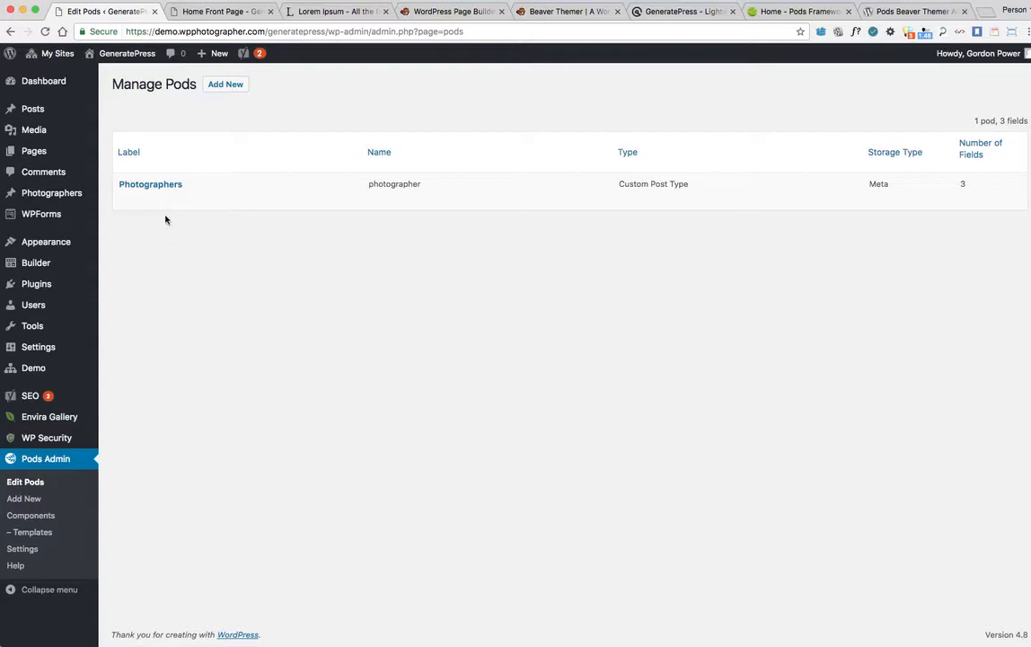
- Open the Photographers pod and examine its Advanced Options, Admin UI and Labels settings for the featured image option
left_click(126, 199)
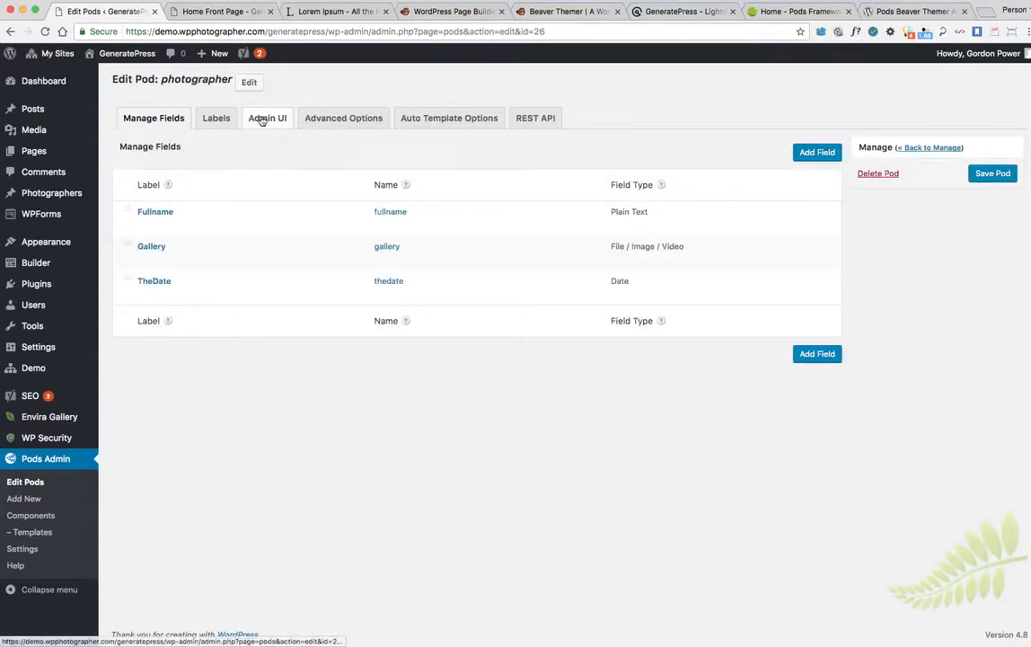
left_click(337, 120)
scroll(435, 430, "down", 5)
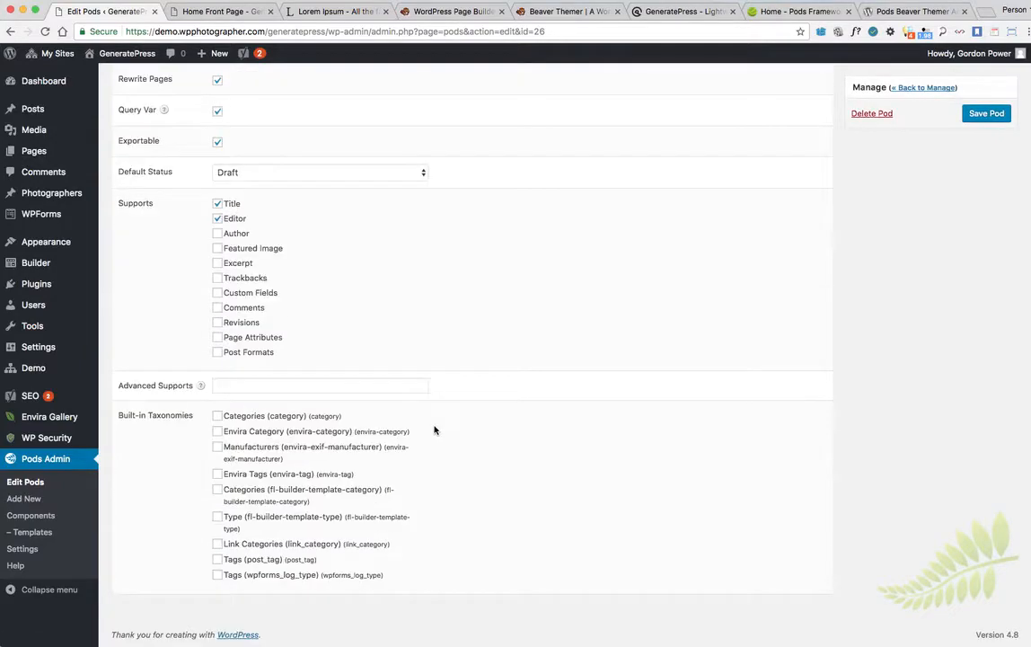
scroll(435, 430, "up", 5)
left_click(274, 122)
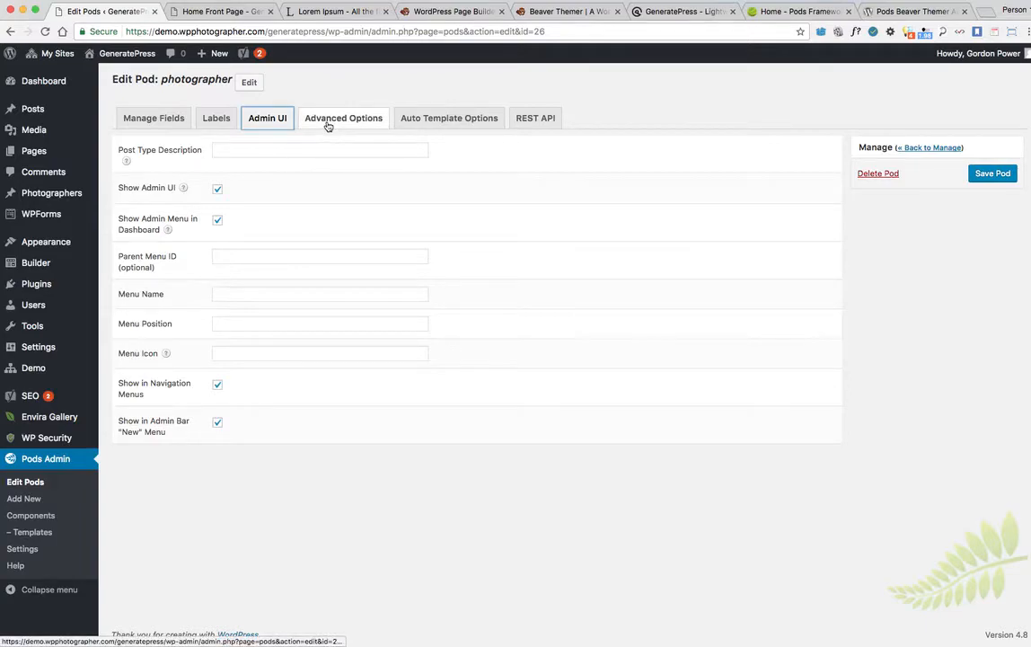
left_click(216, 120)
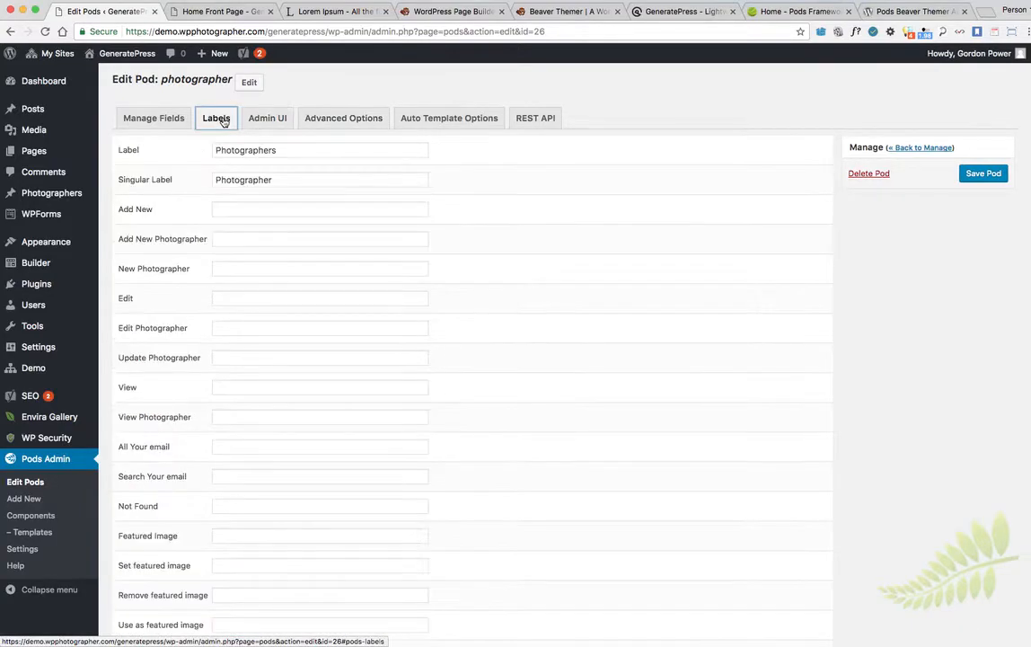
scroll(548, 301, "down", 5)
scroll(528, 298, "up", 5)
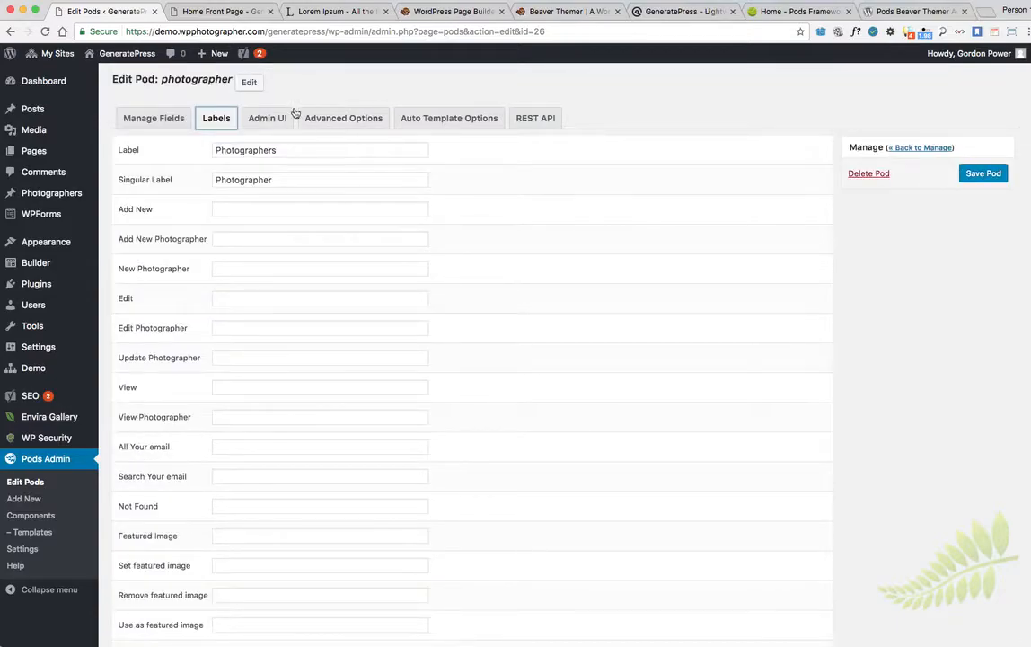
left_click(266, 123)
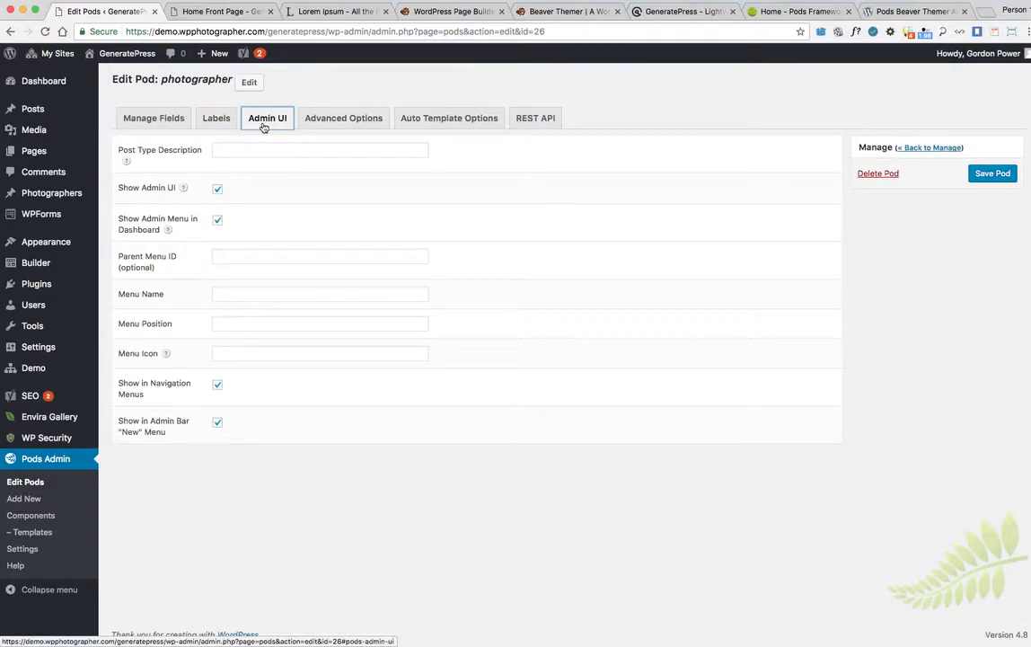
- Enable Featured Image support in the photographer pod's advanced options and save the pod
left_click(332, 120)
scroll(543, 298, "down", 8)
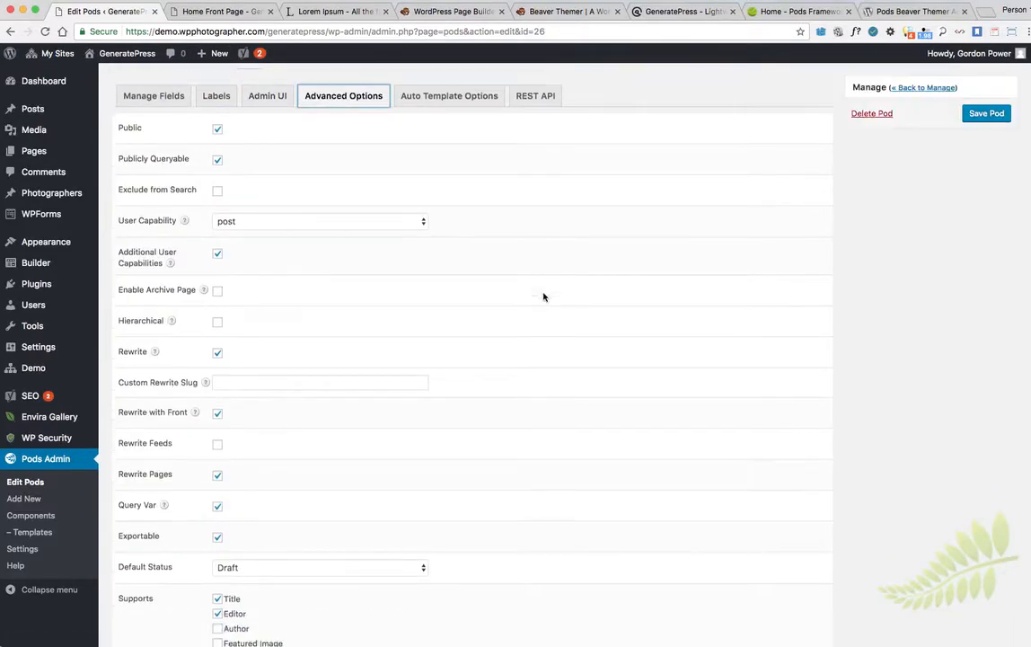
left_click(217, 248)
scroll(523, 316, "up", 8)
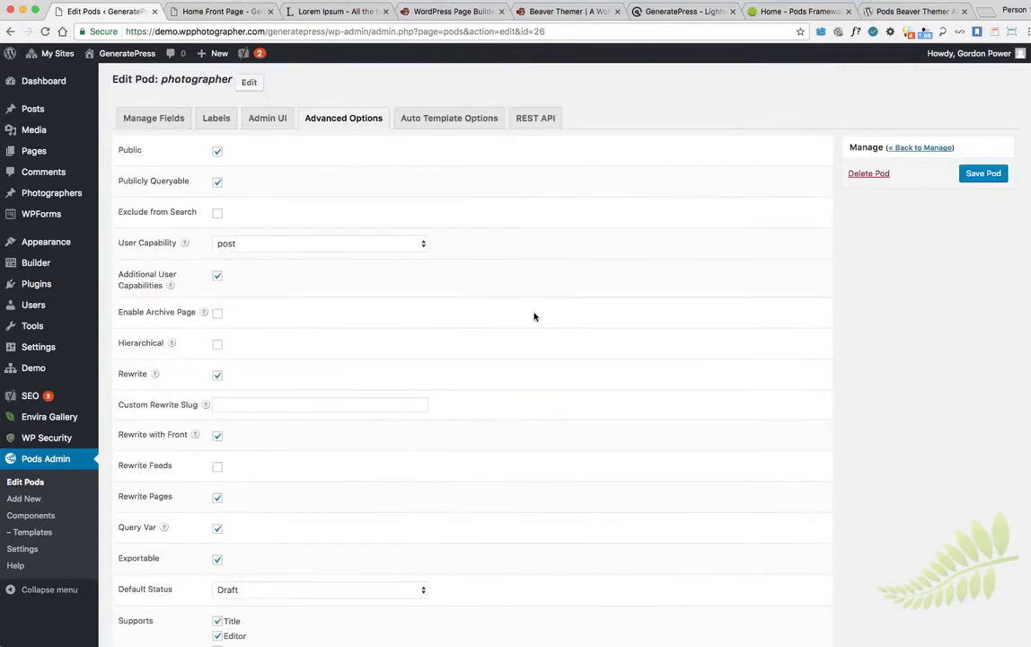
left_click(982, 172)
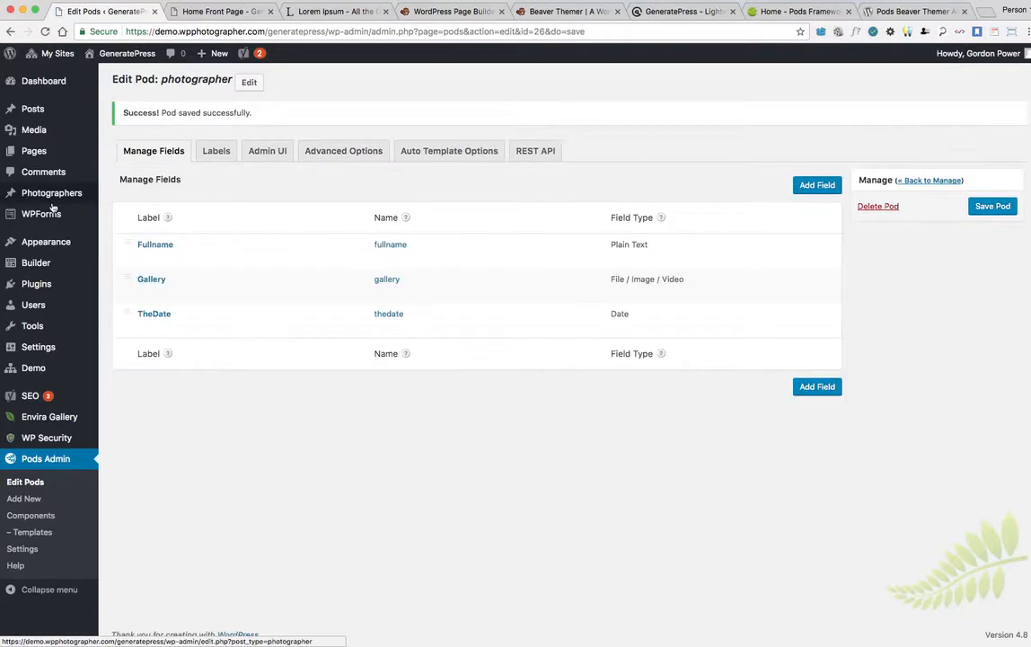
- Open the Testing entry from the list of all photographers for editing
mouse_move(49, 198)
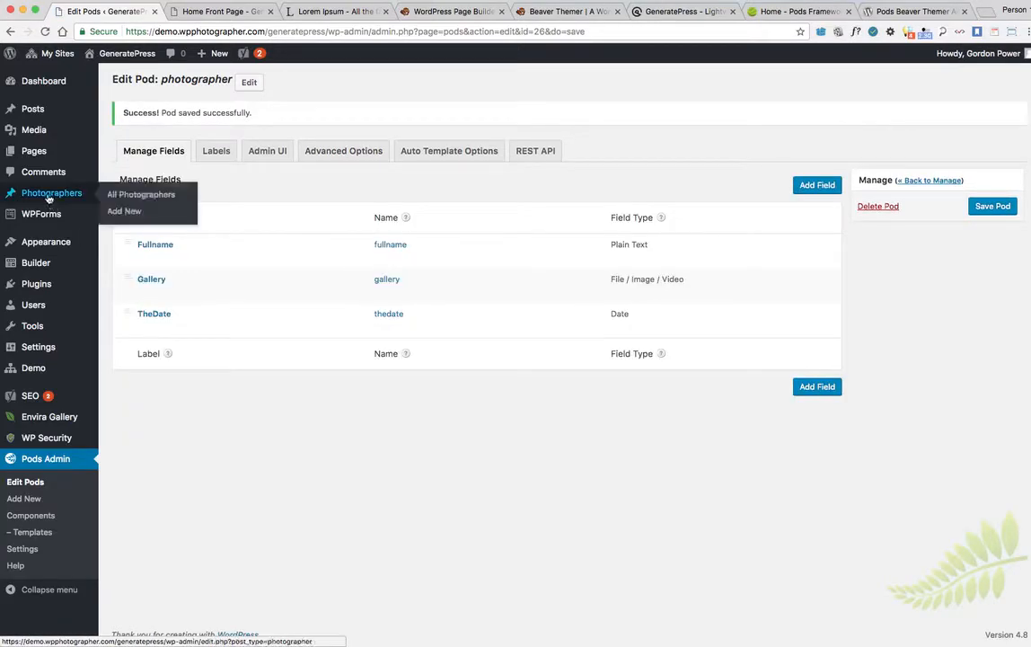
left_click(127, 197)
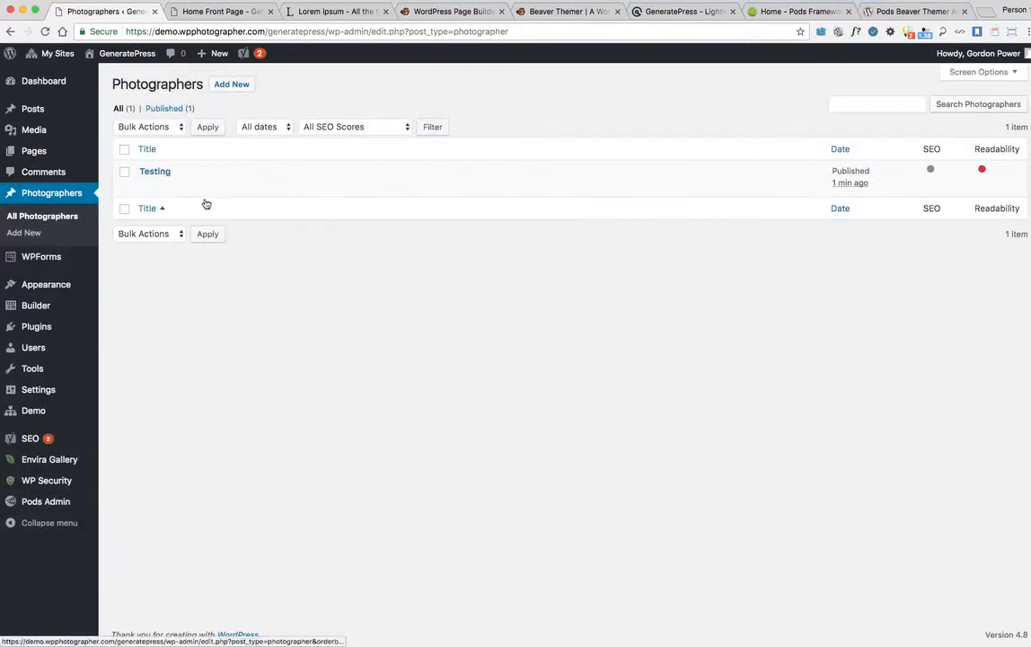
left_click(147, 186)
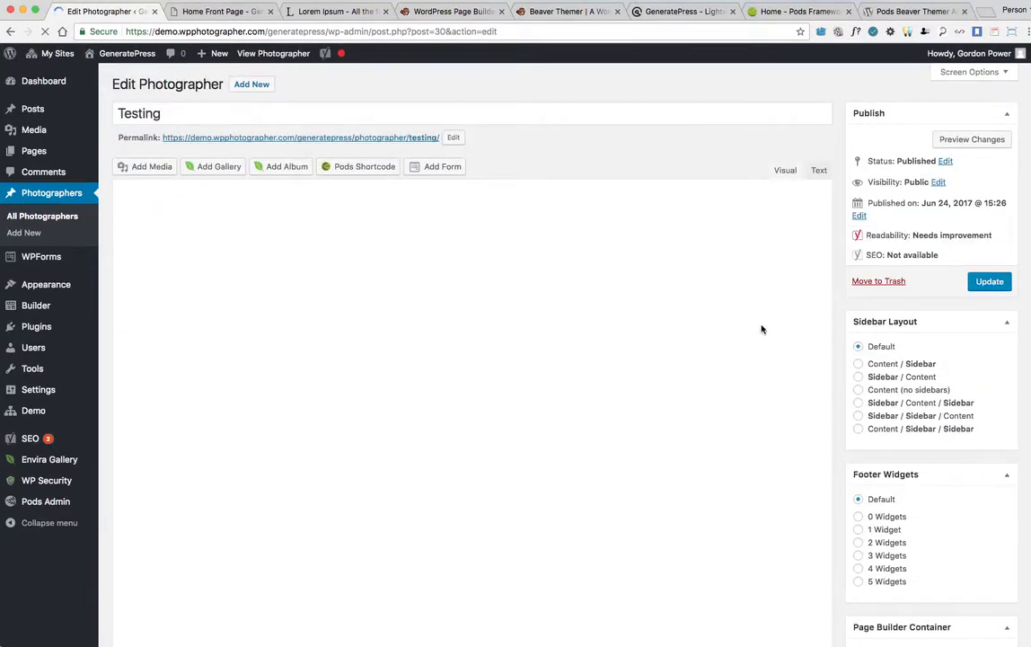
- Set profile_photo_1.png from the media library as the entry's featured image and update the entry
scroll(763, 329, "down", 3)
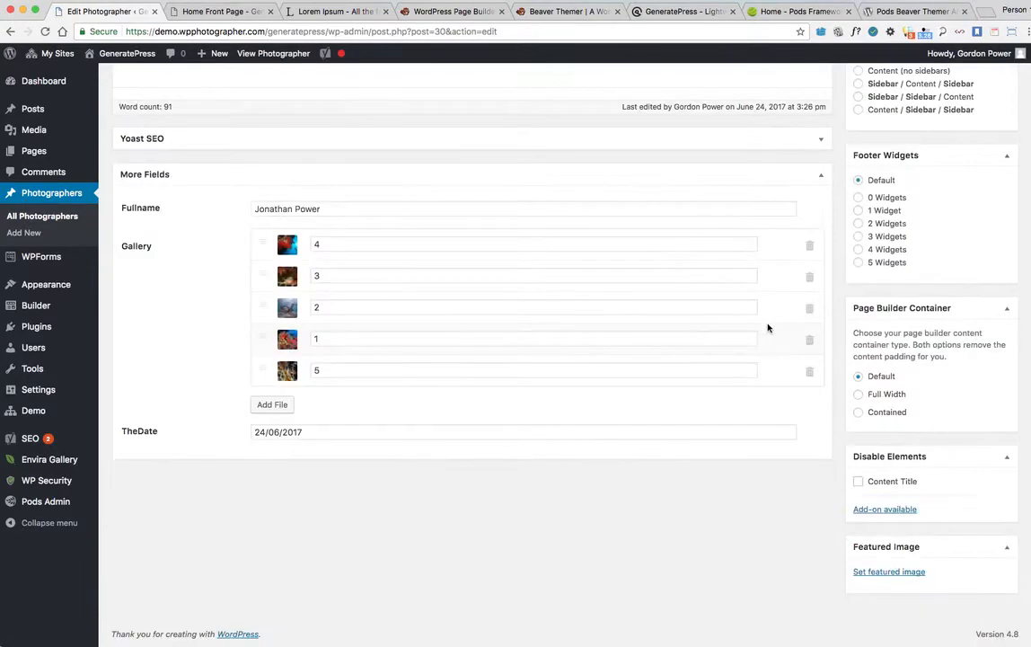
left_click(883, 574)
left_click(63, 182)
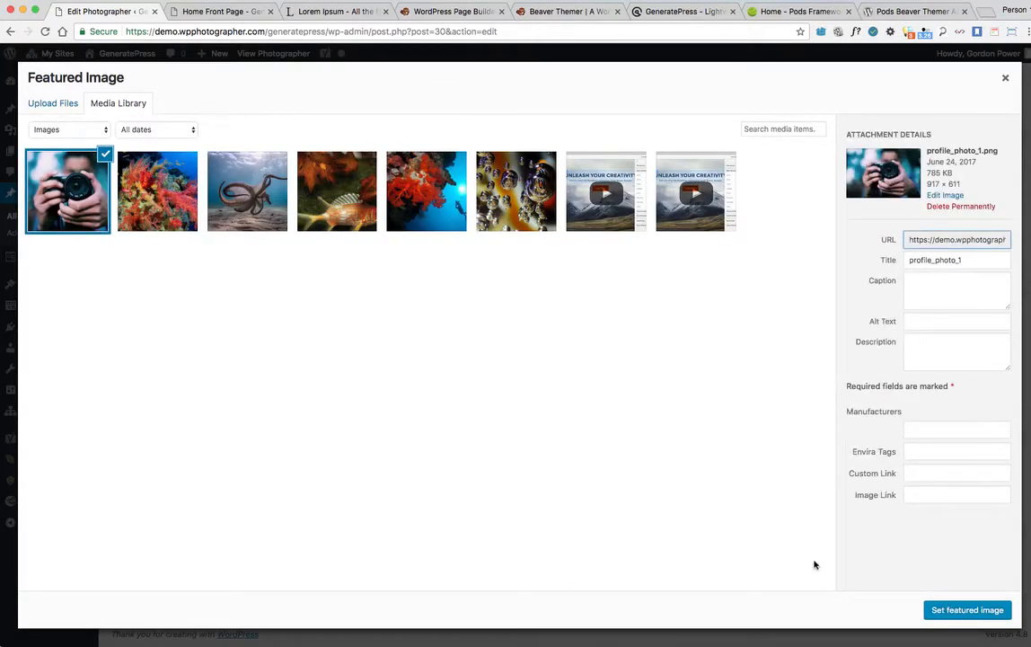
left_click(952, 610)
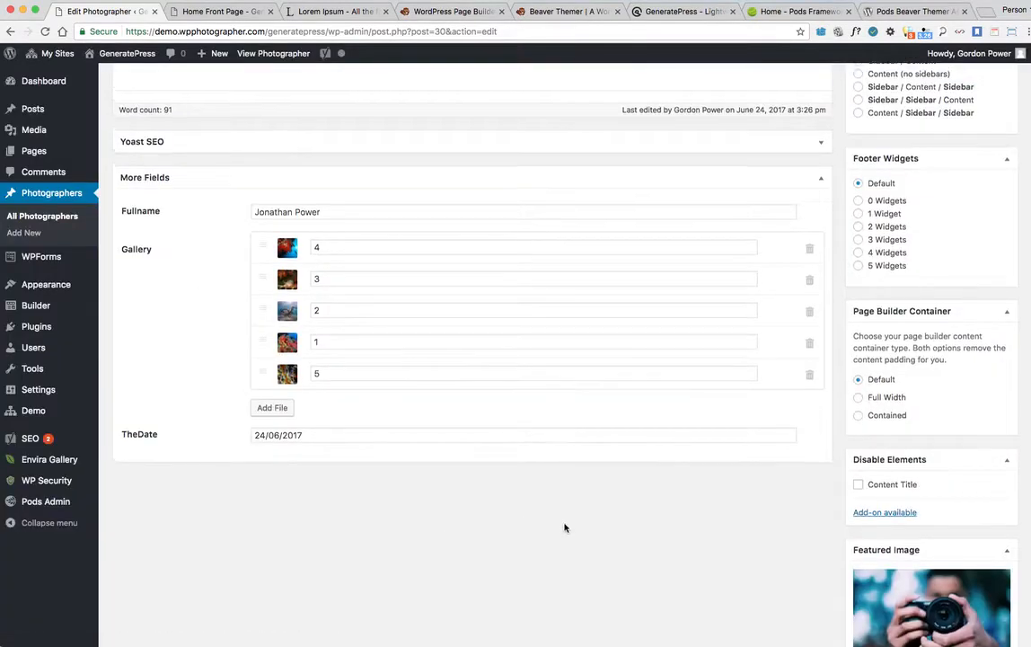
scroll(564, 527, "up", 5)
left_click(988, 281)
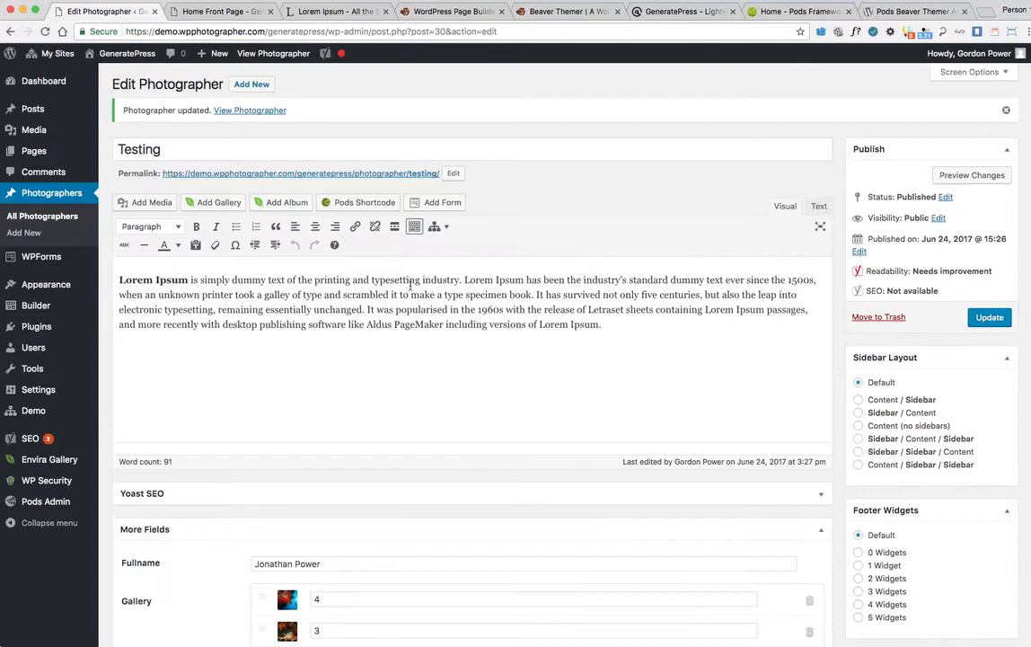
- View the published Testing entry in a separate browser tab and compare it with the custom fields in its editor
right_click(254, 176)
left_click(269, 180)
left_click(199, 13)
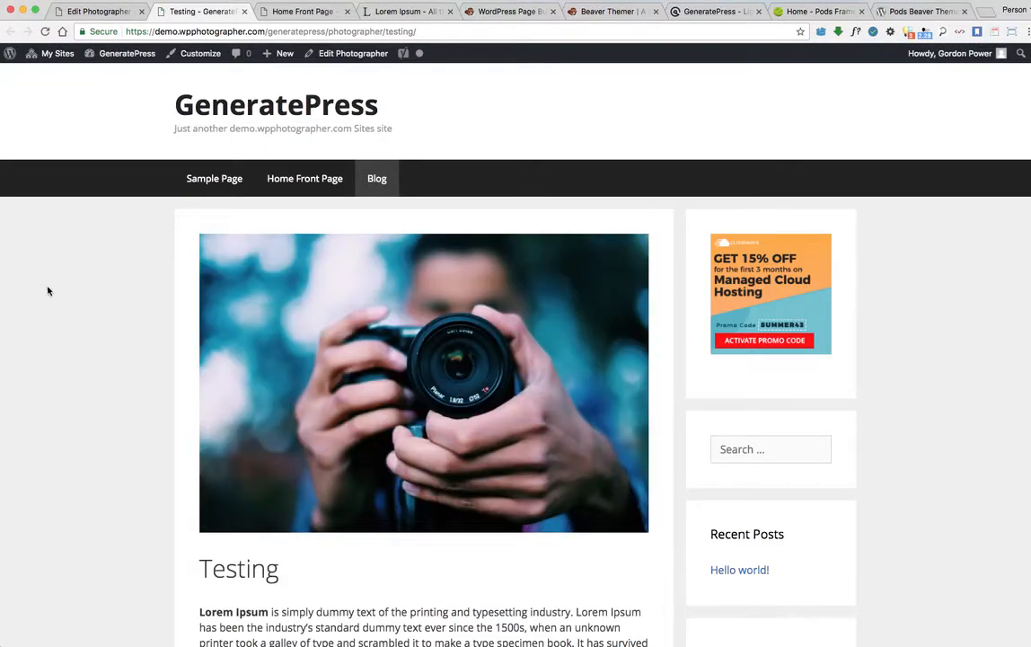
scroll(67, 356, "down", 3)
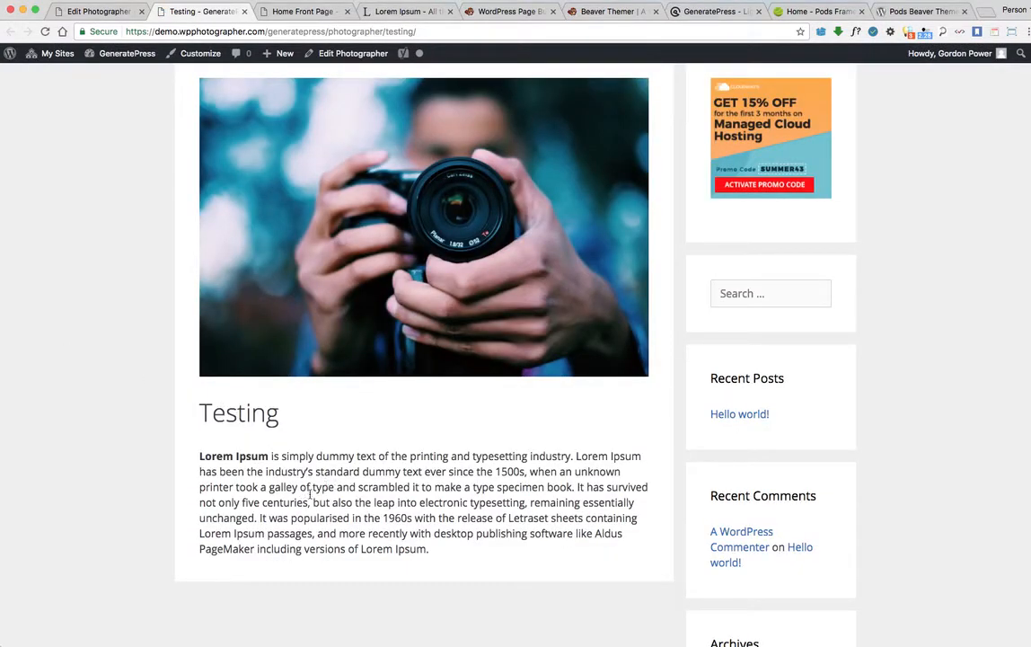
left_click(73, 12)
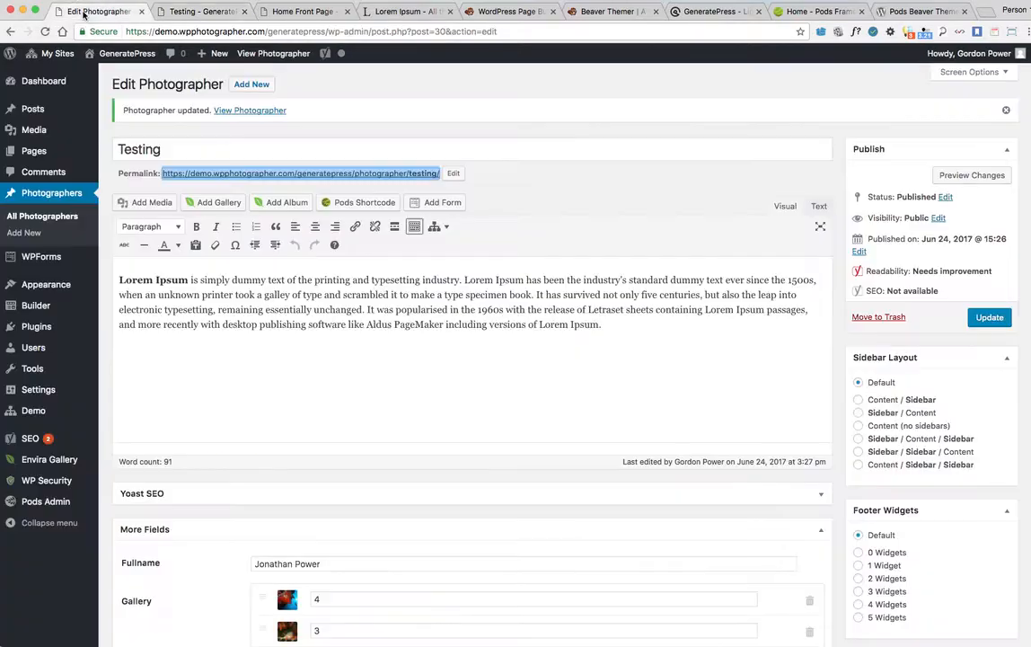
scroll(248, 348, "down", 5)
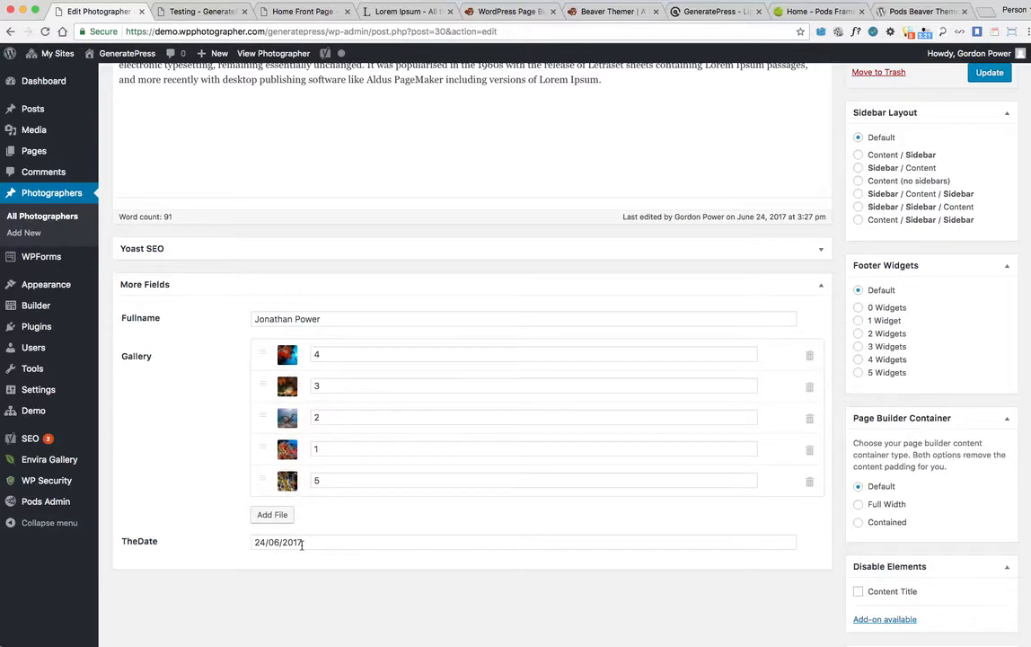
- Open the Builder's theme layouts and move the existing Testing layout to the trash
mouse_move(56, 306)
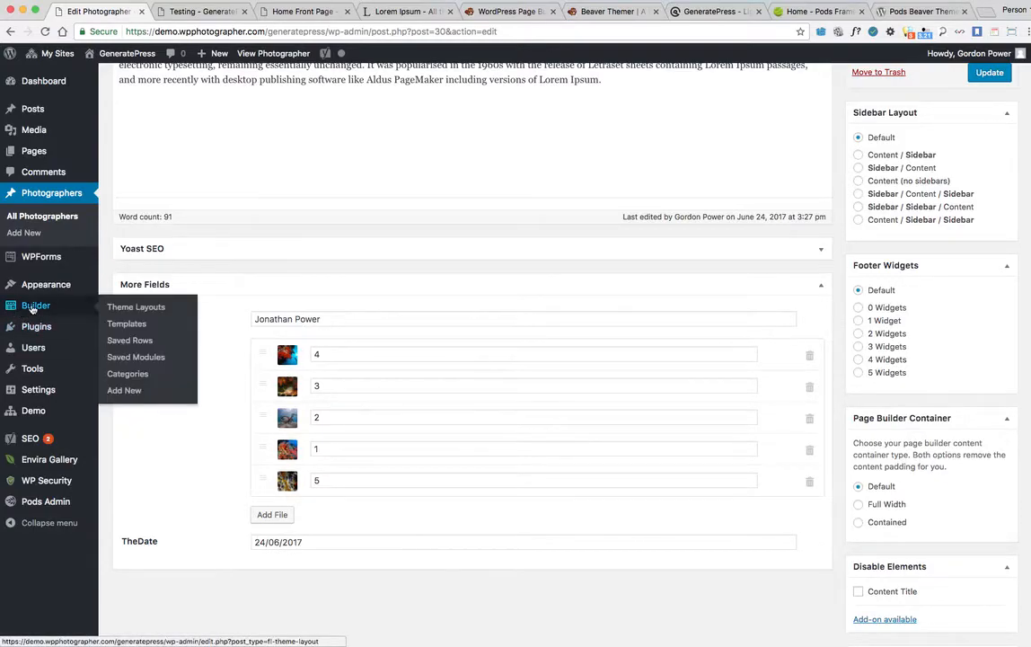
left_click(140, 309)
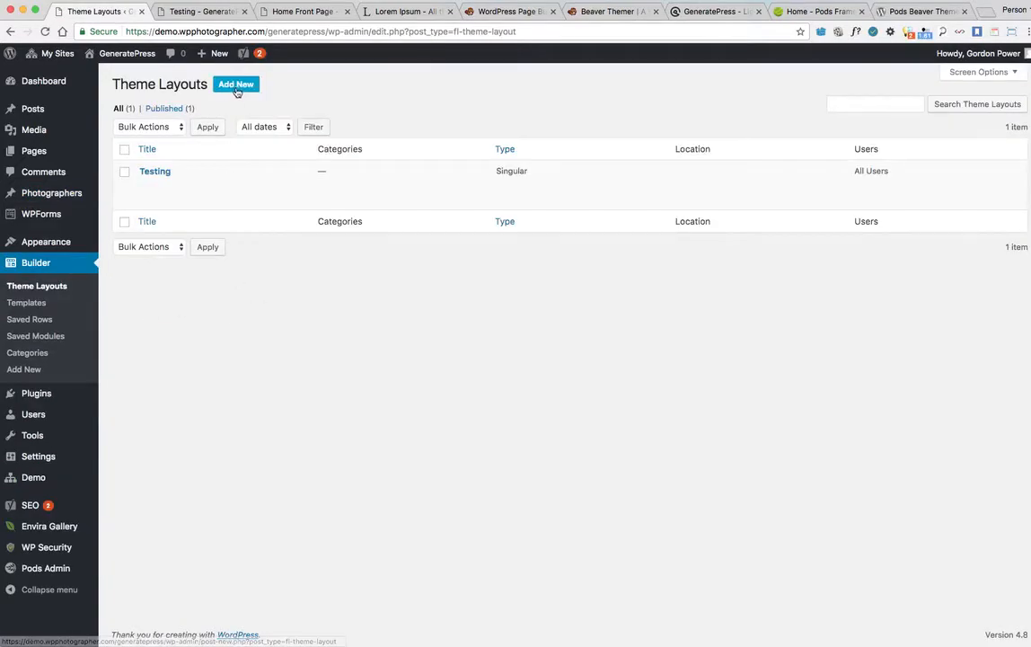
left_click(218, 187)
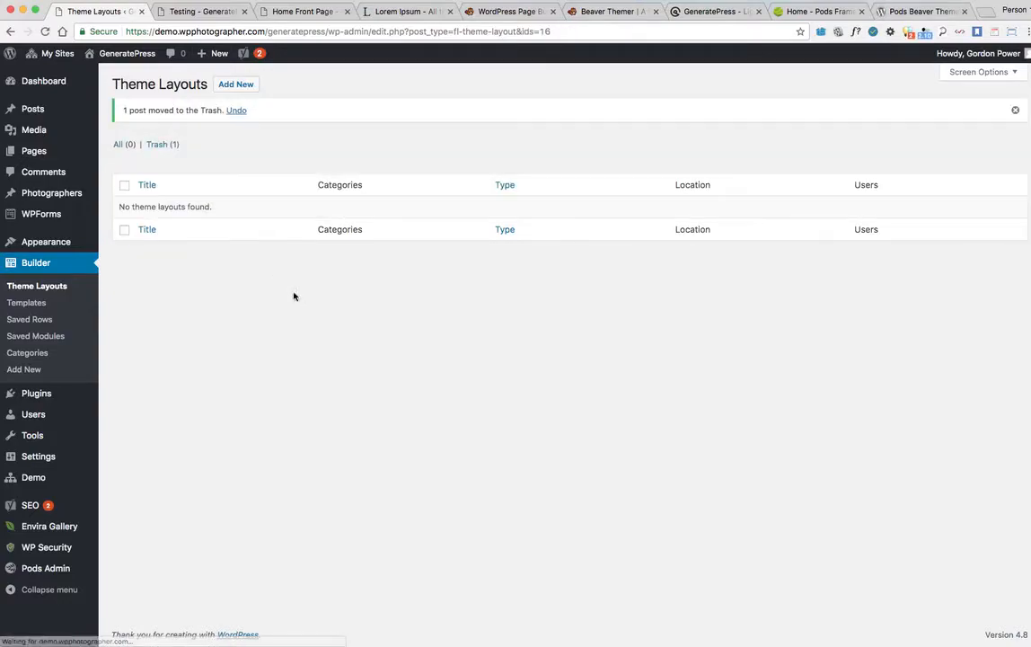
- Add a new theme layout titled Testing with Singular as its layout
left_click(235, 85)
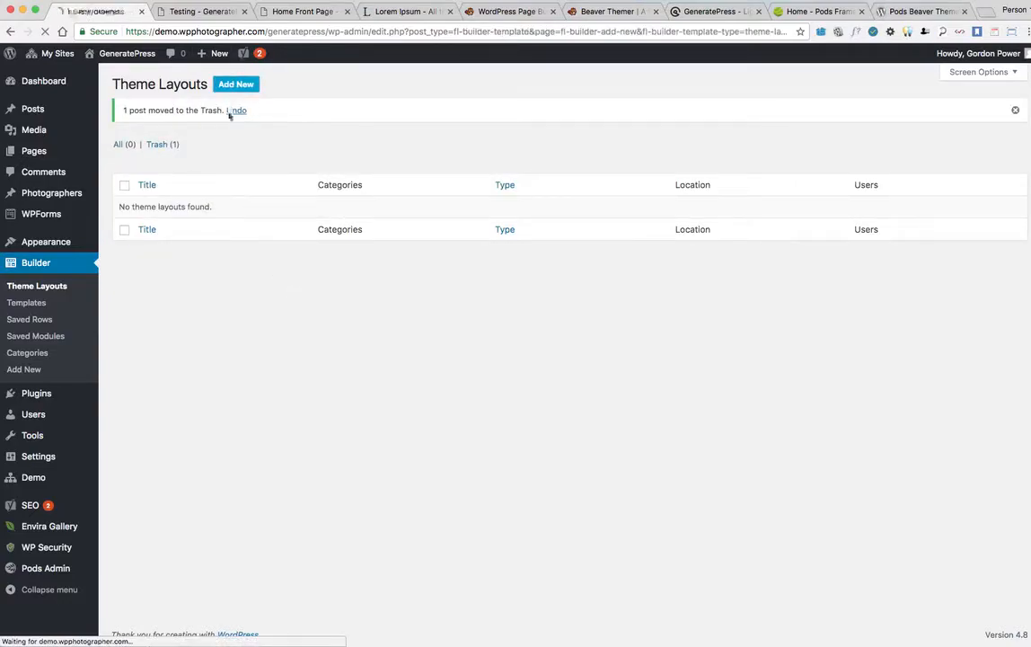
left_click(335, 141)
type("T")
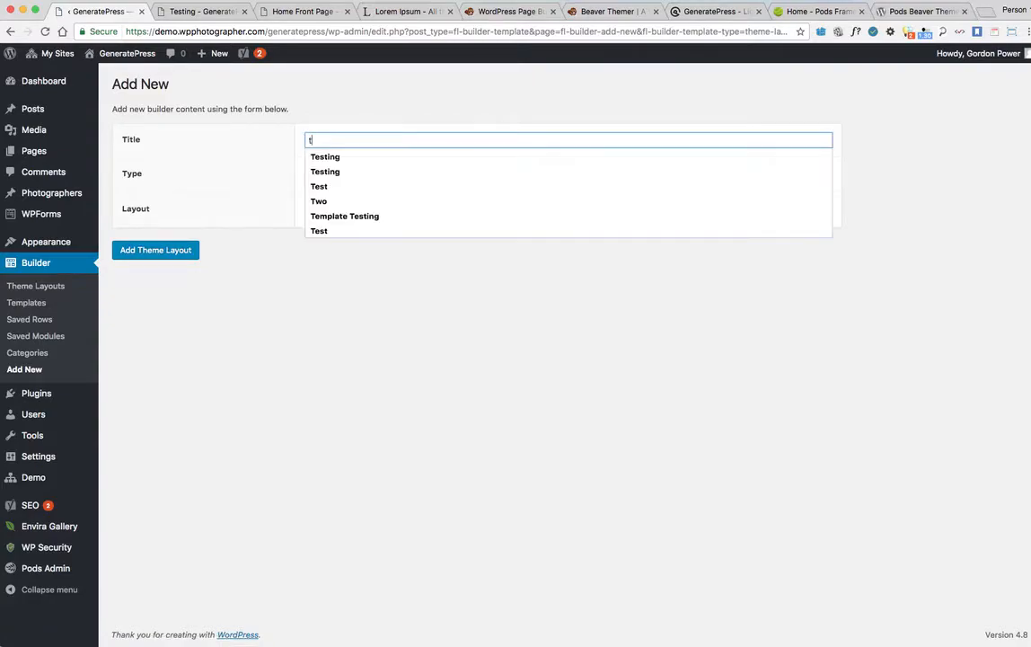
left_click(363, 166)
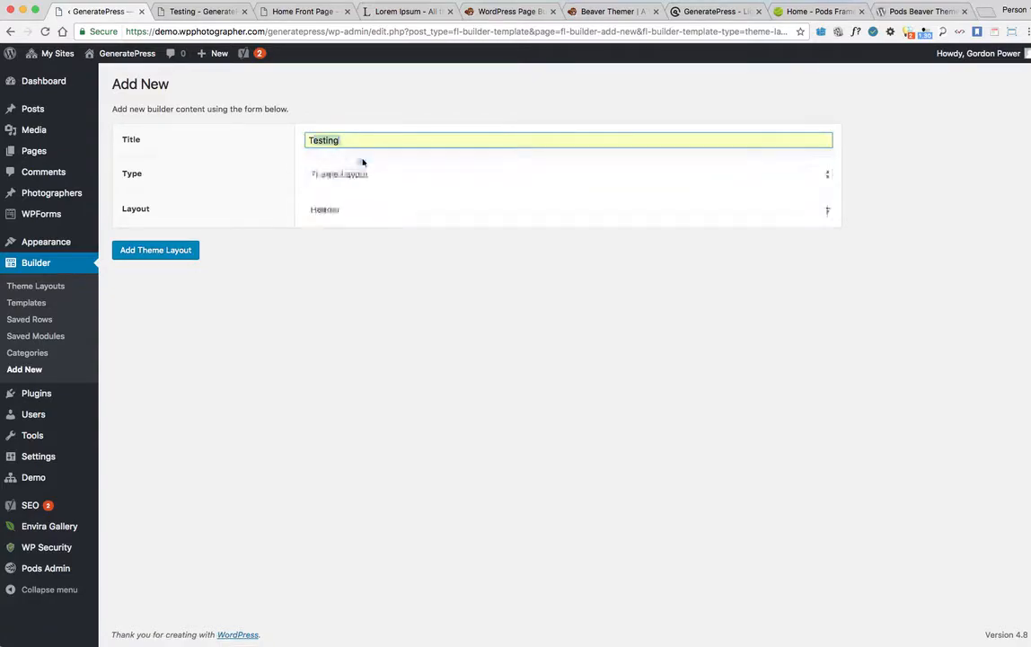
left_click(345, 209)
left_click(350, 257)
left_click(146, 252)
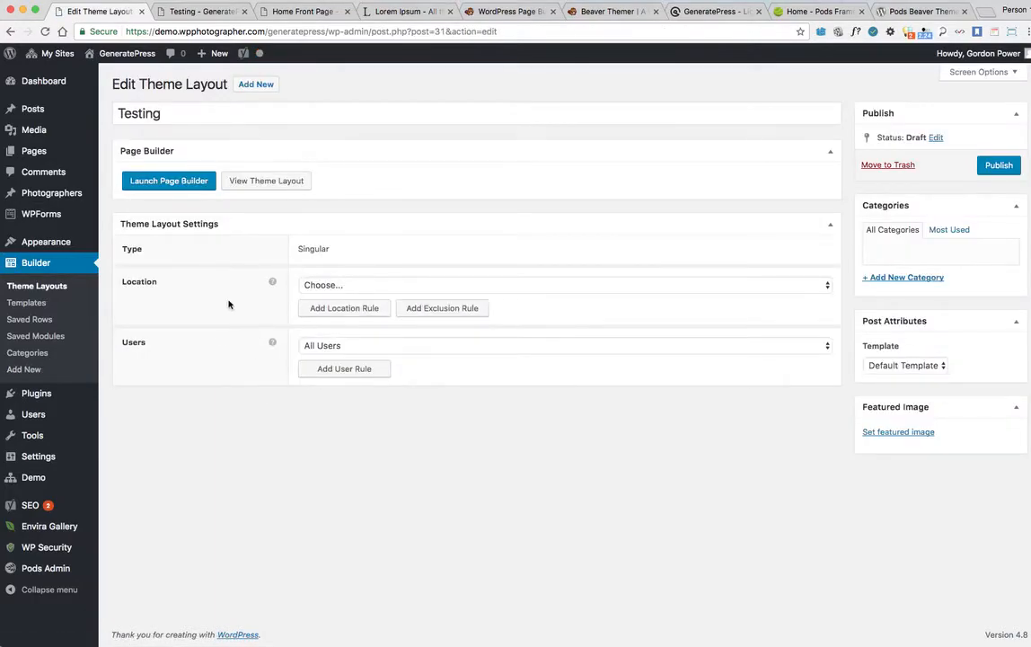
- Set the theme layout's location to the Photographer entry Testing and publish the layout
left_click(365, 286)
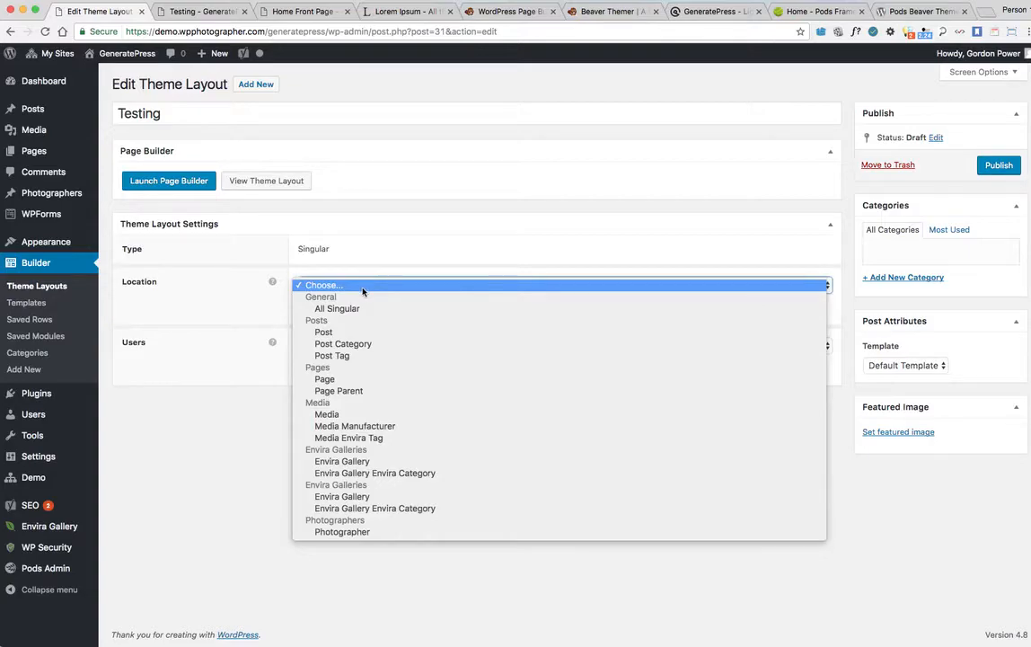
left_click(346, 533)
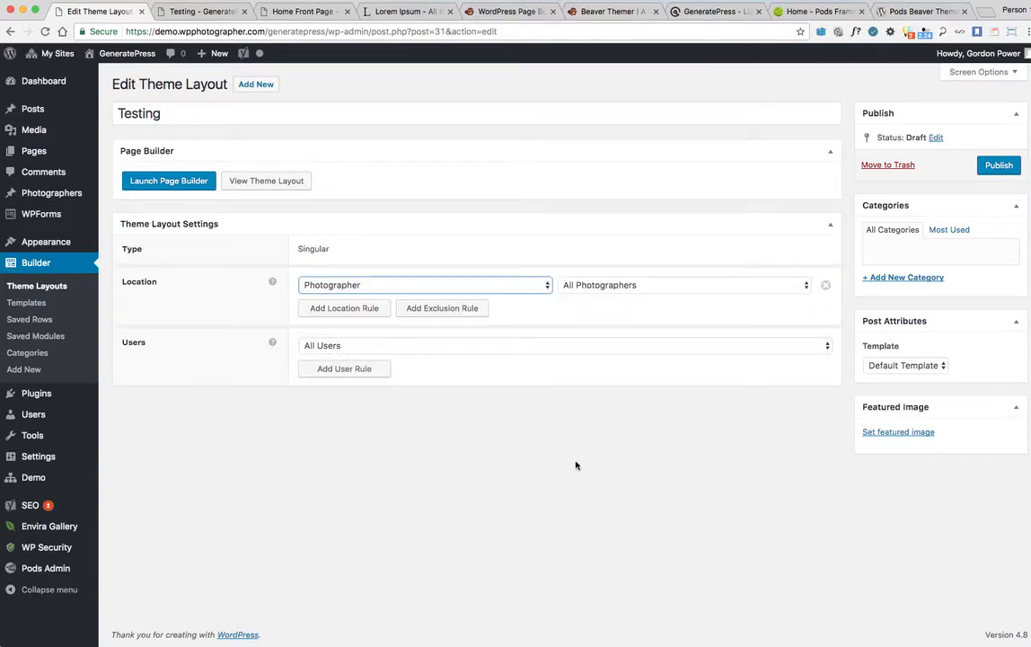
left_click(648, 289)
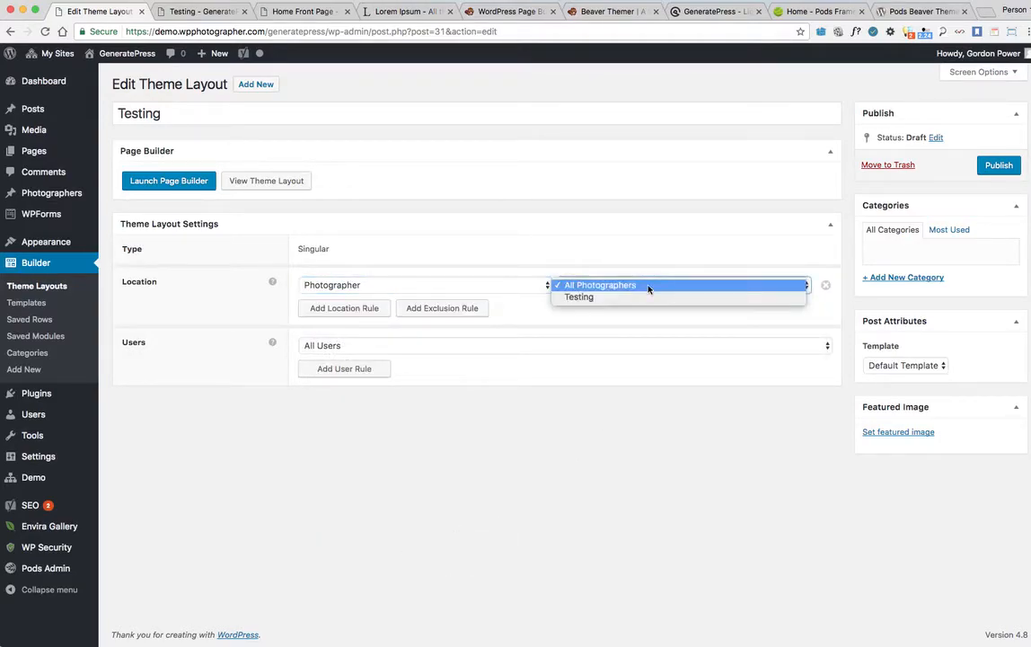
left_click(651, 297)
left_click(643, 287)
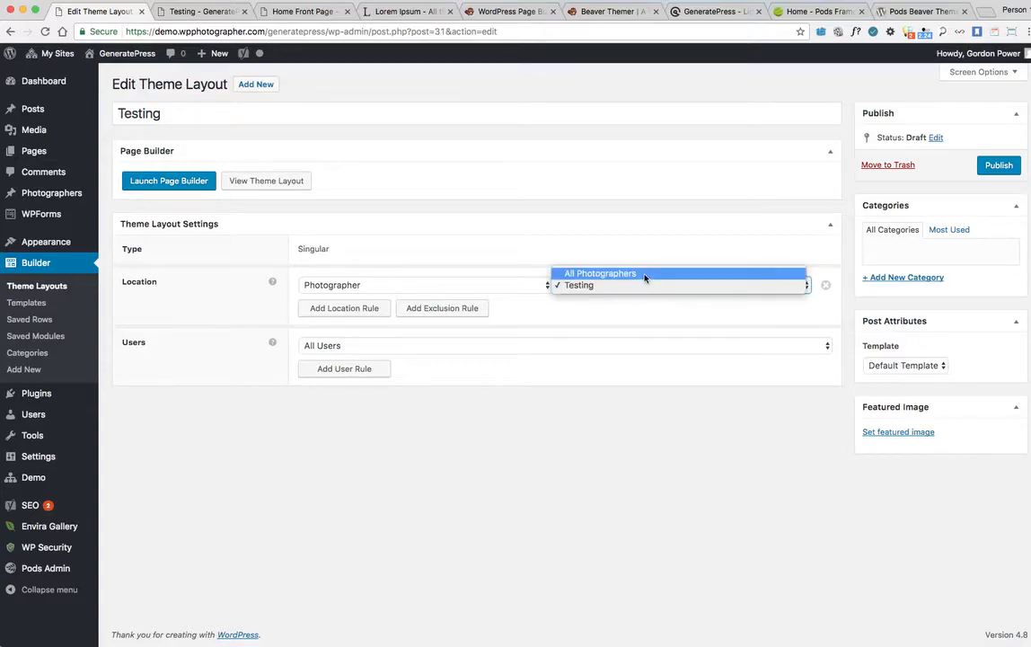
left_click(645, 316)
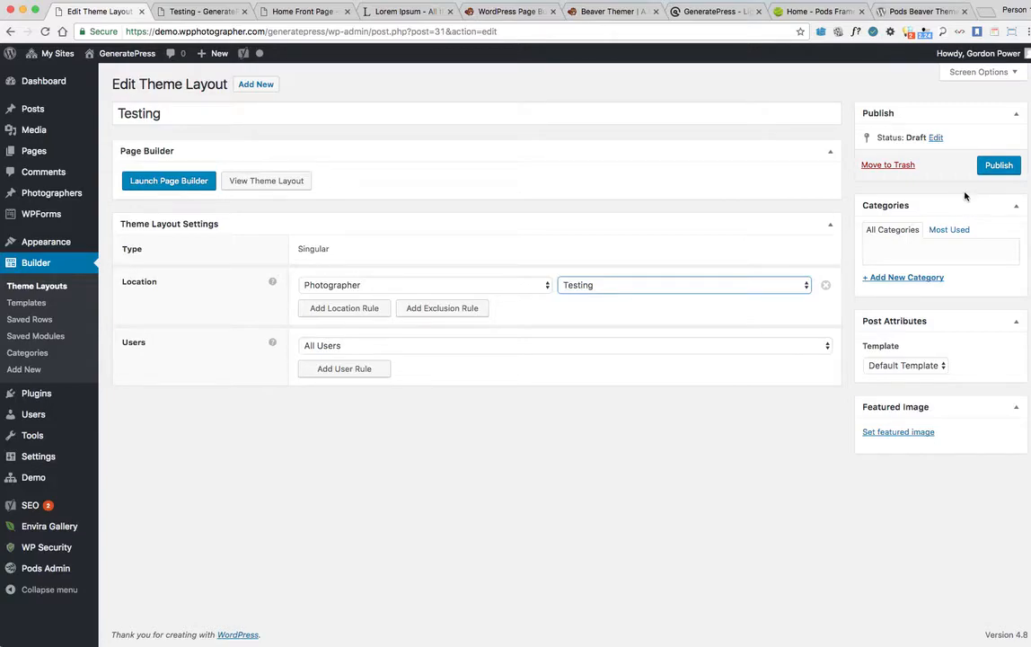
left_click(997, 167)
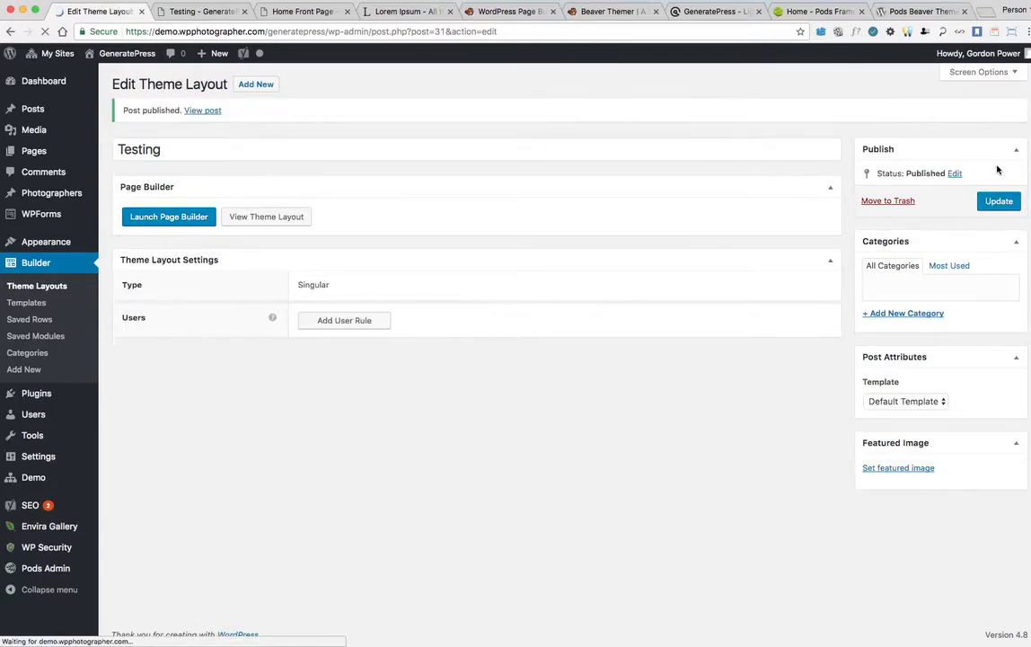
- Launch the page builder for the theme layout in a new browser tab and preview it as the Photographer entry Testing
right_click(158, 219)
left_click(164, 223)
left_click(260, 12)
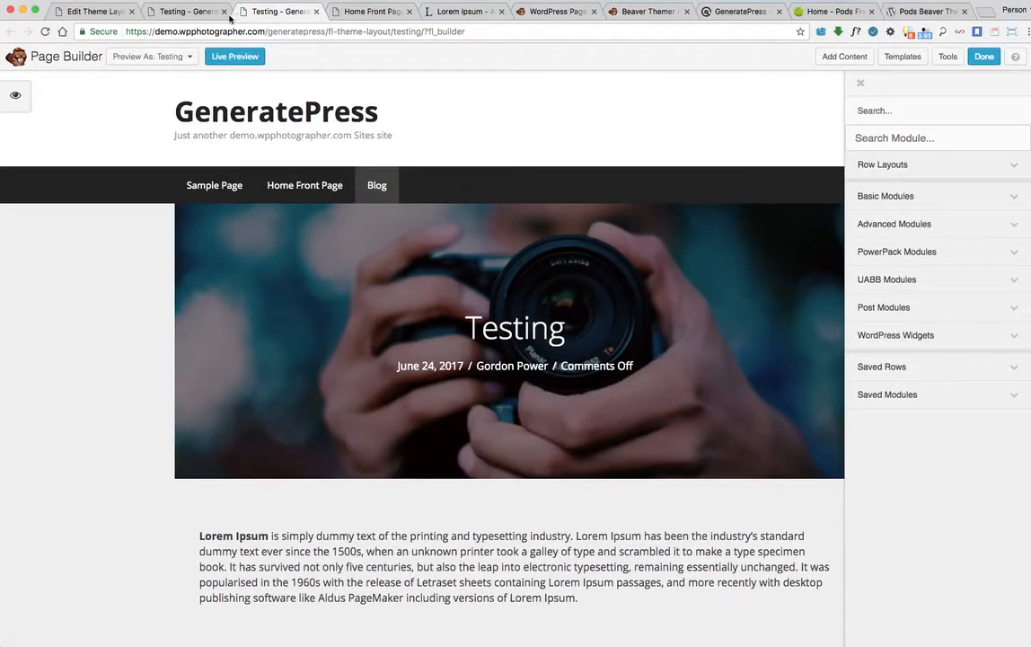
left_click(147, 57)
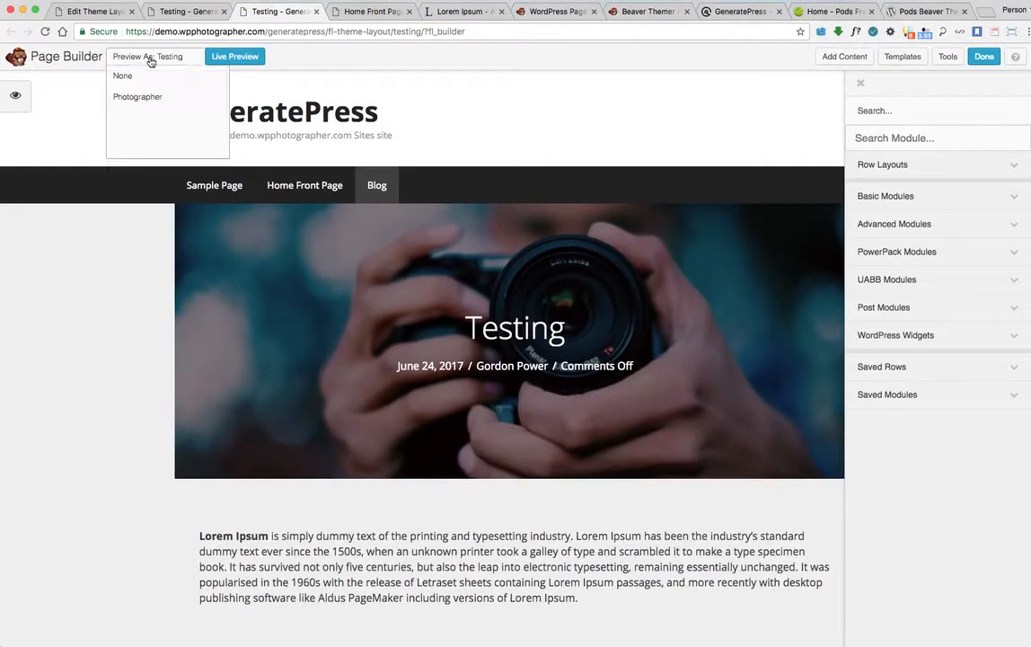
left_click(137, 97)
left_click(126, 113)
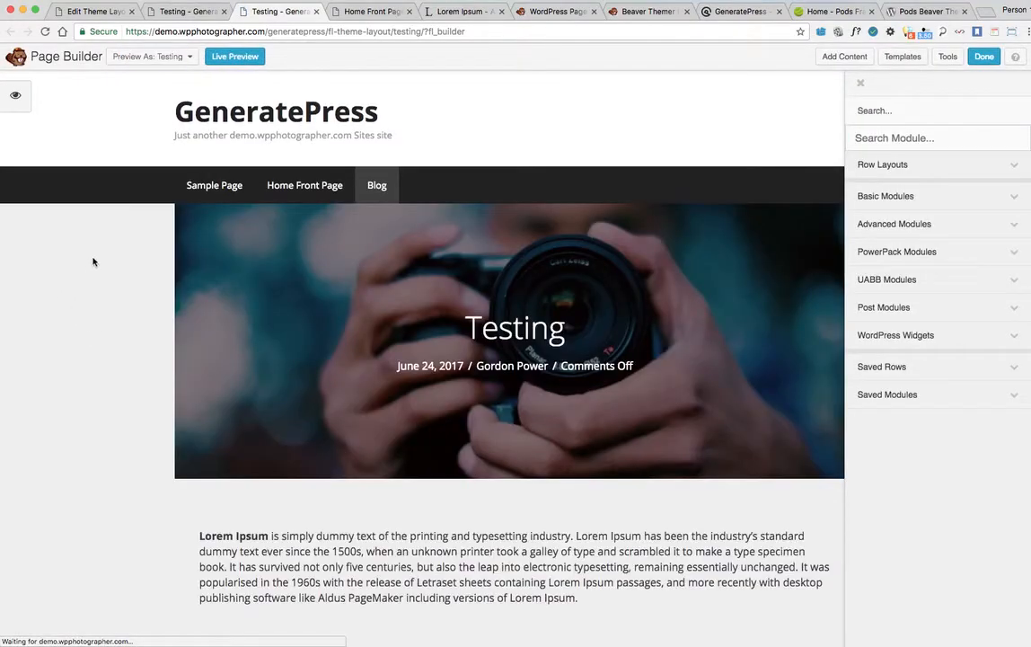
- Delete the "Posted in" module and the author box module below the post content
scroll(87, 267, "down", 5)
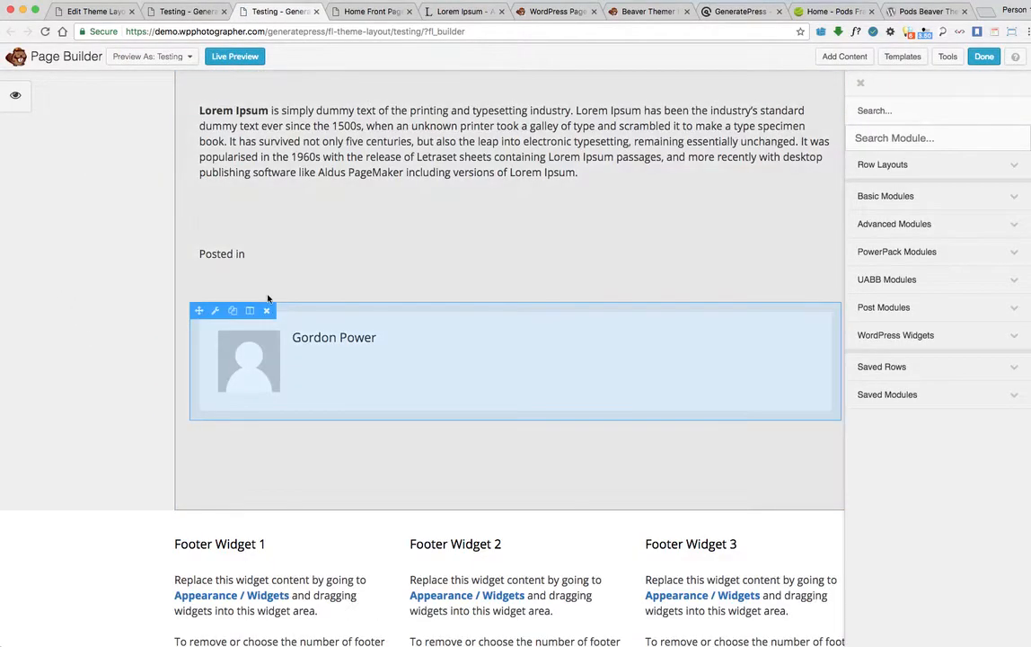
left_click(266, 245)
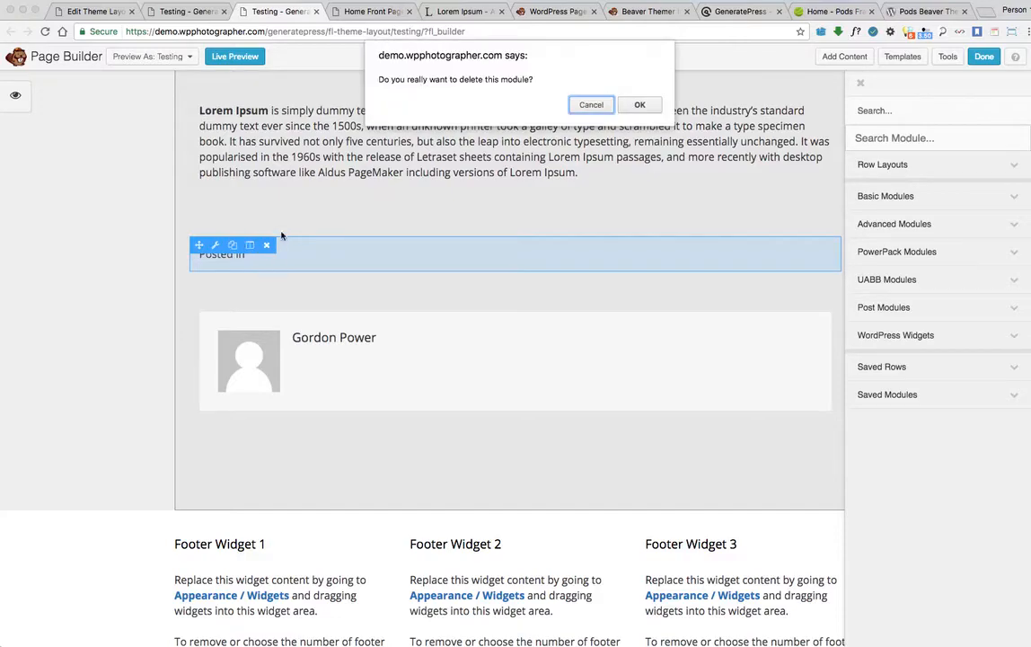
left_click(639, 104)
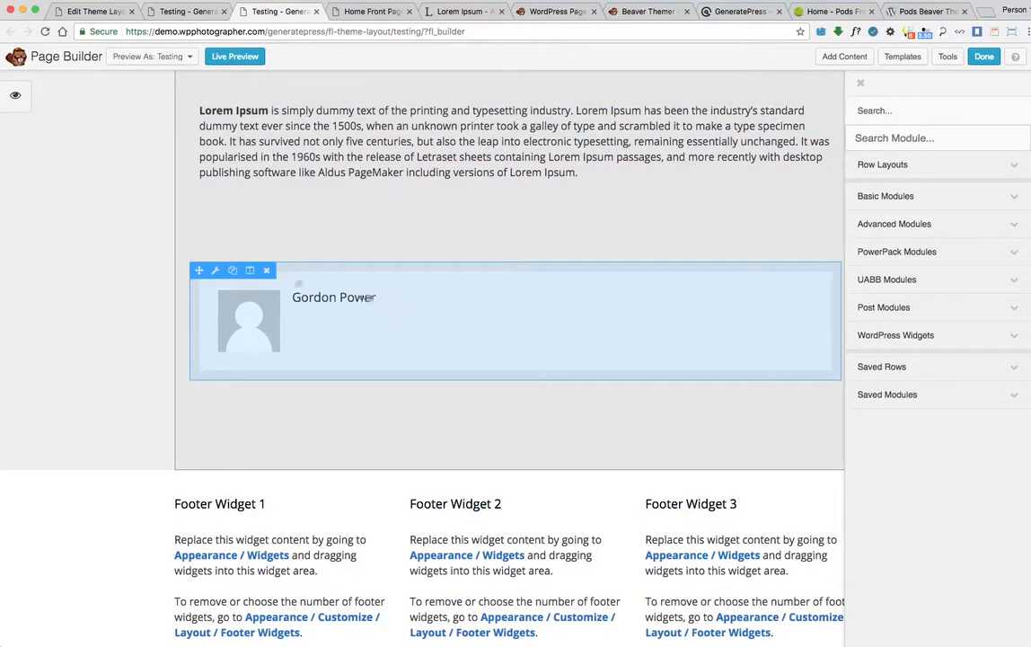
left_click(266, 269)
left_click(640, 104)
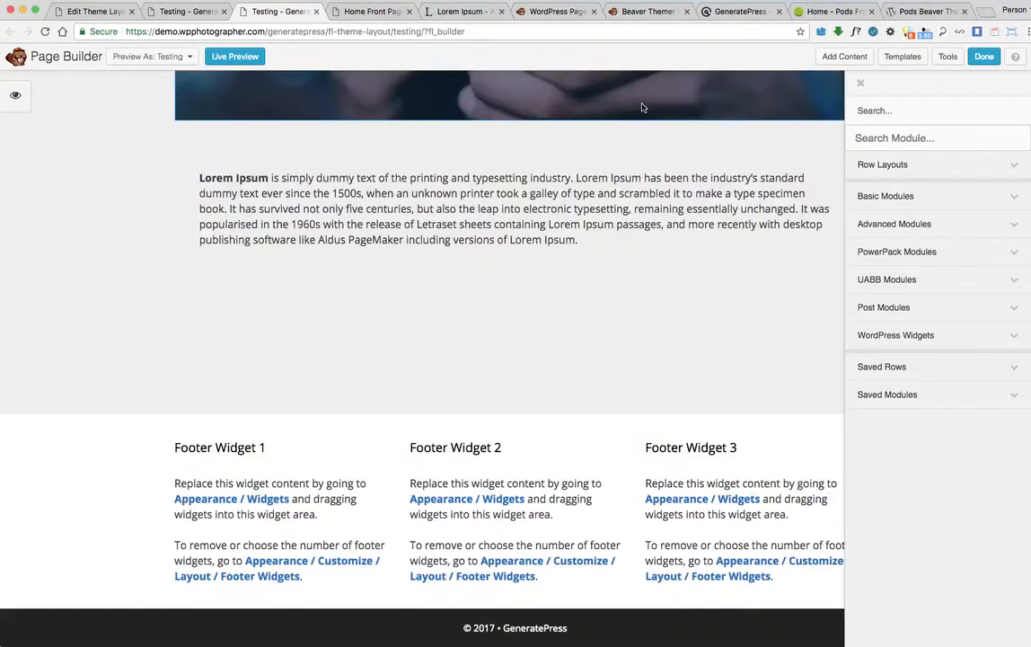
- Delete the three remaining empty modules beneath the Lorem Ipsum post content
scroll(94, 279, "up", 5)
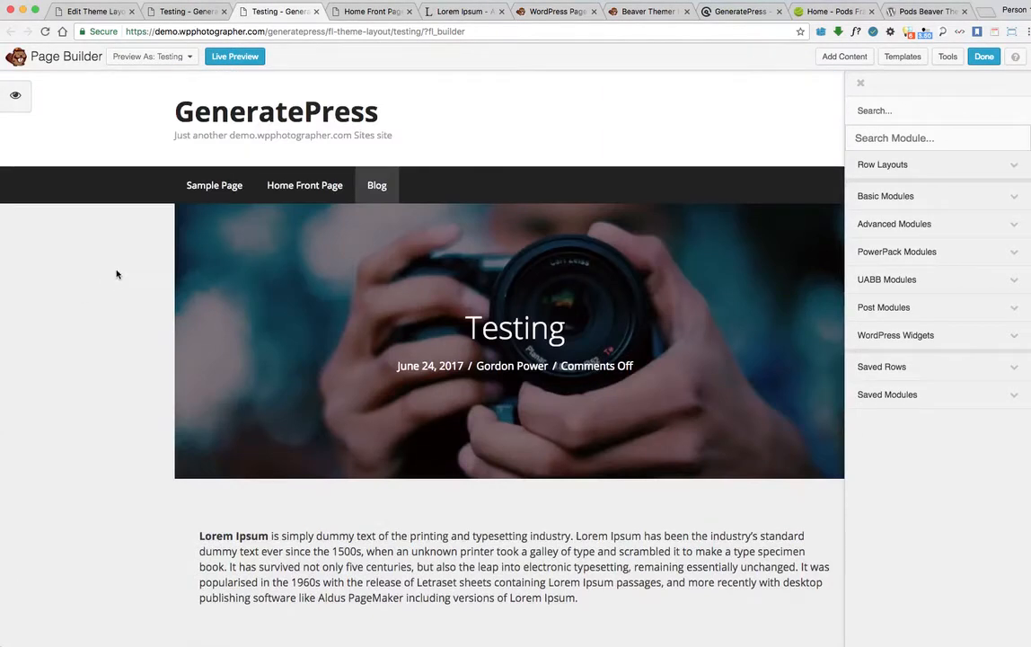
scroll(112, 280, "down", 5)
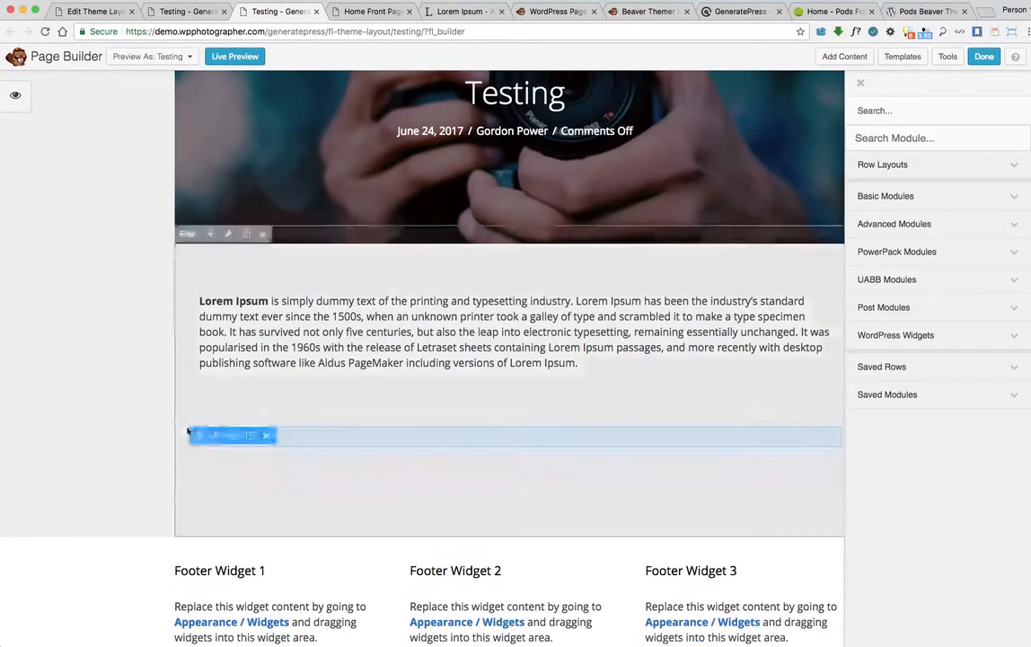
left_click(266, 410)
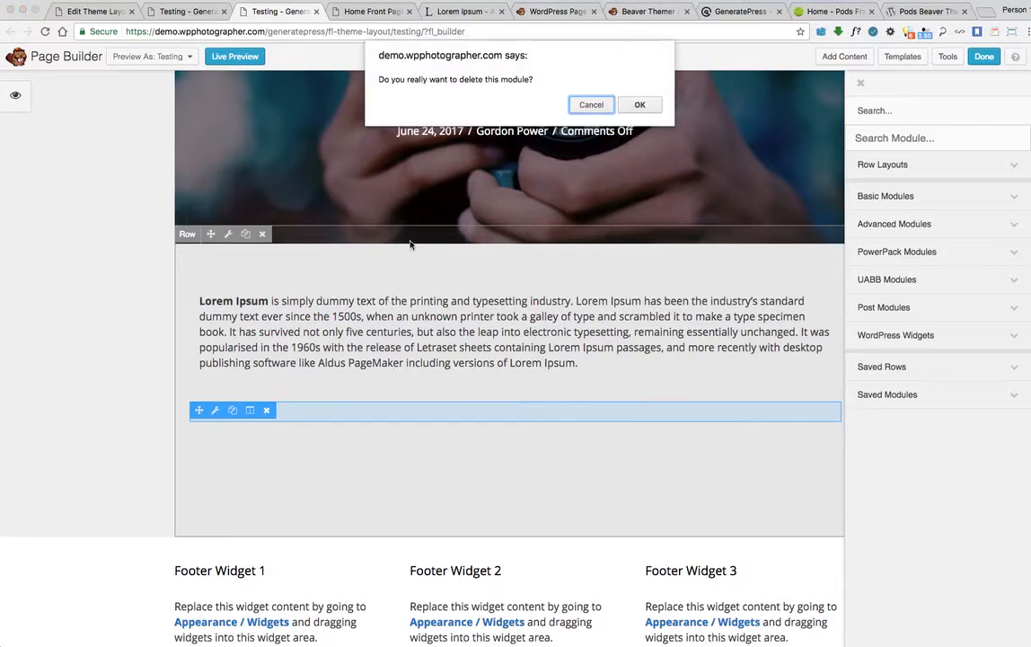
left_click(640, 104)
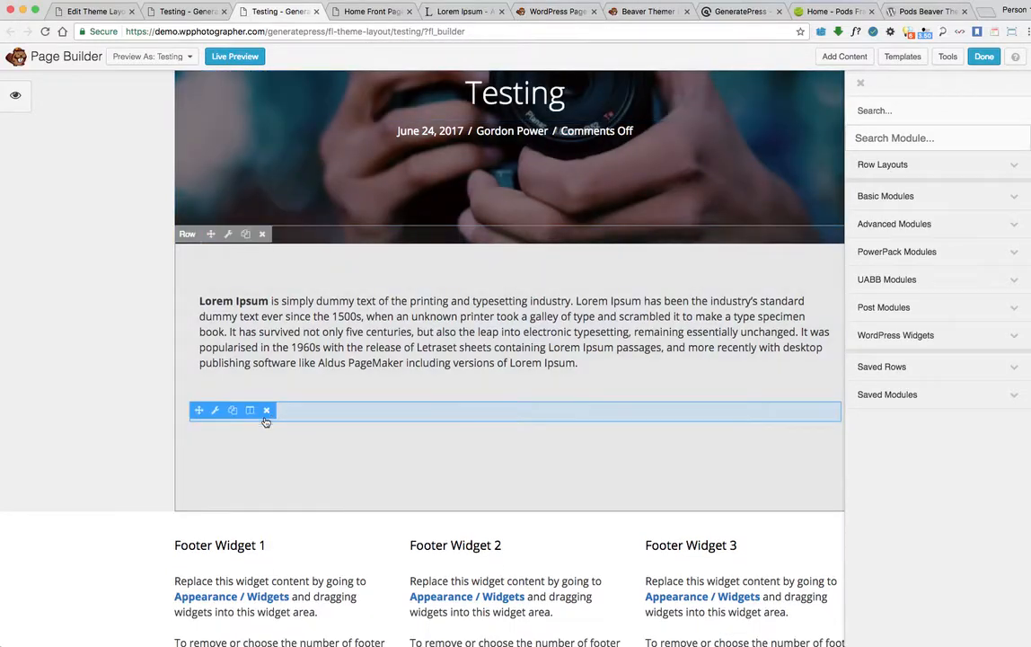
left_click(266, 409)
left_click(629, 104)
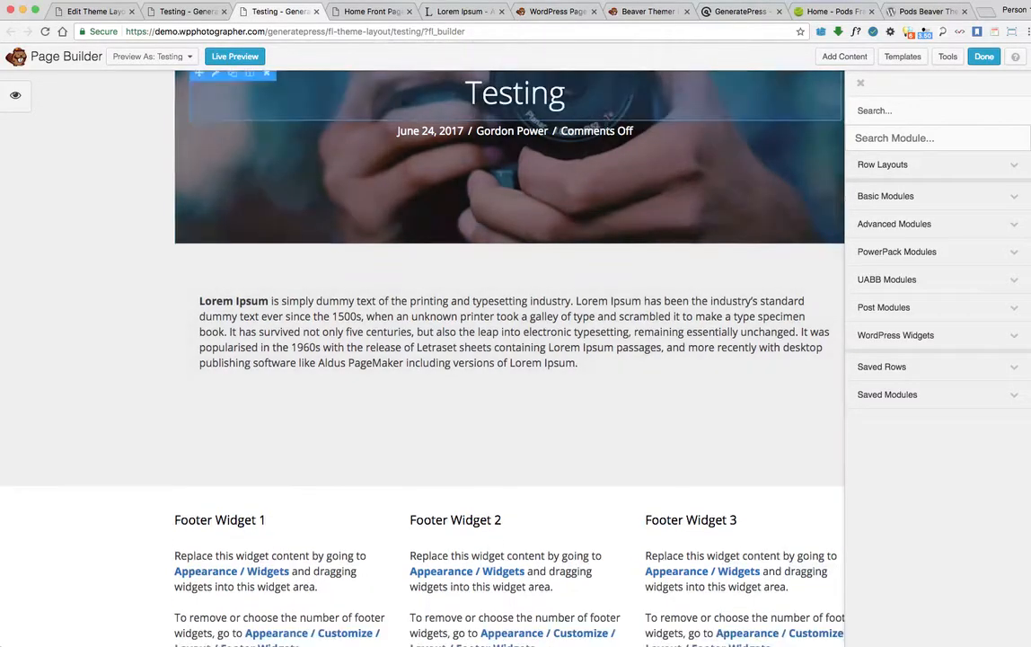
left_click(267, 448)
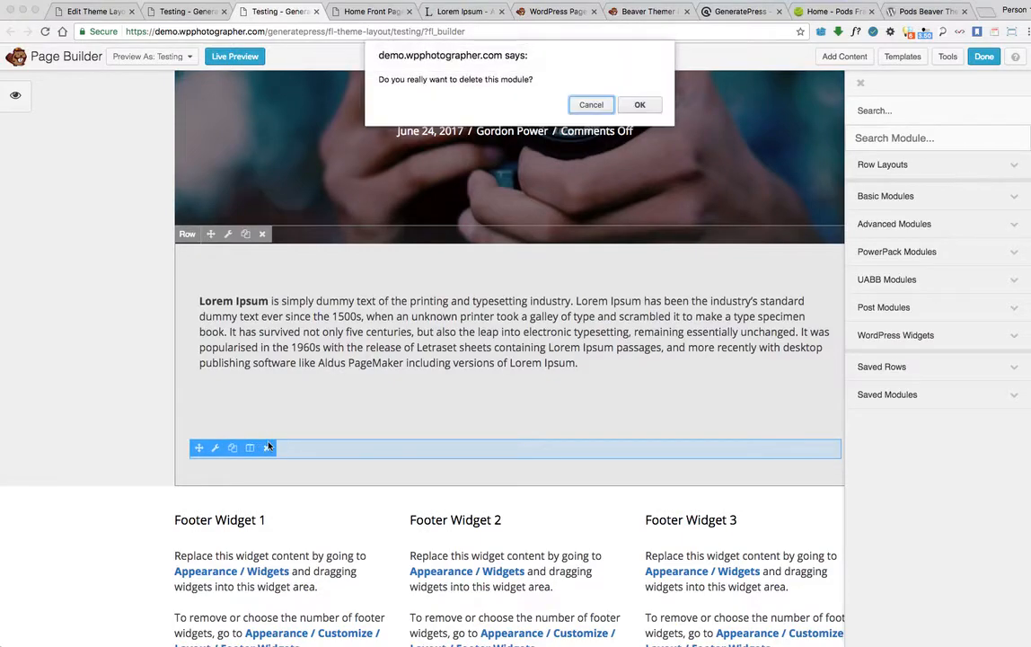
left_click(638, 104)
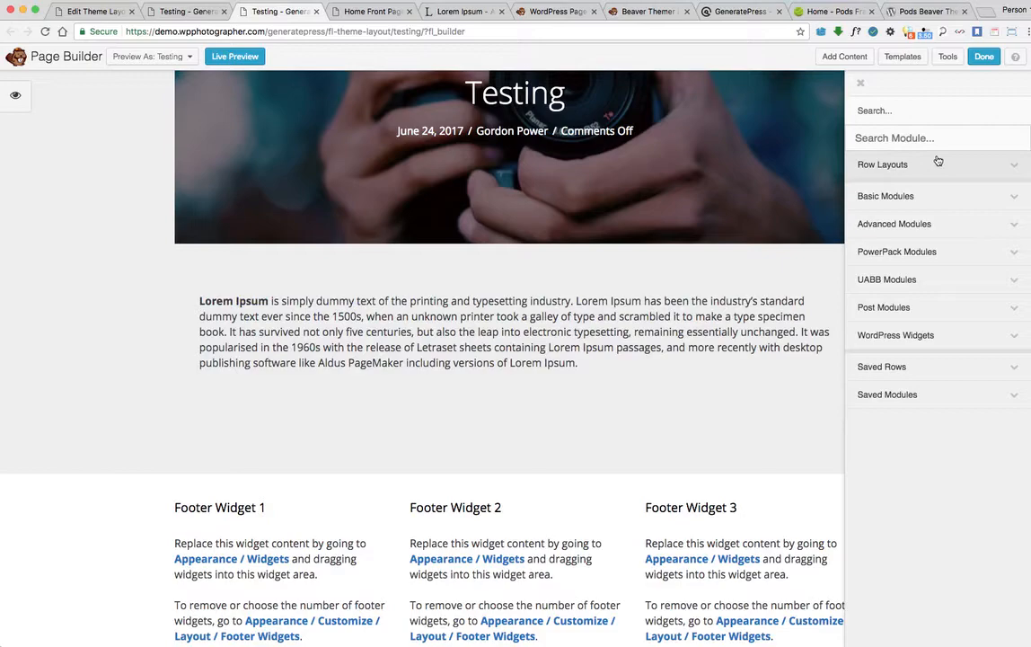
- Add an HTML module below the post content, connect it to the Pods Field or Related Field fullname (text), and save it
left_click(922, 196)
left_click_drag(869, 280, 252, 432)
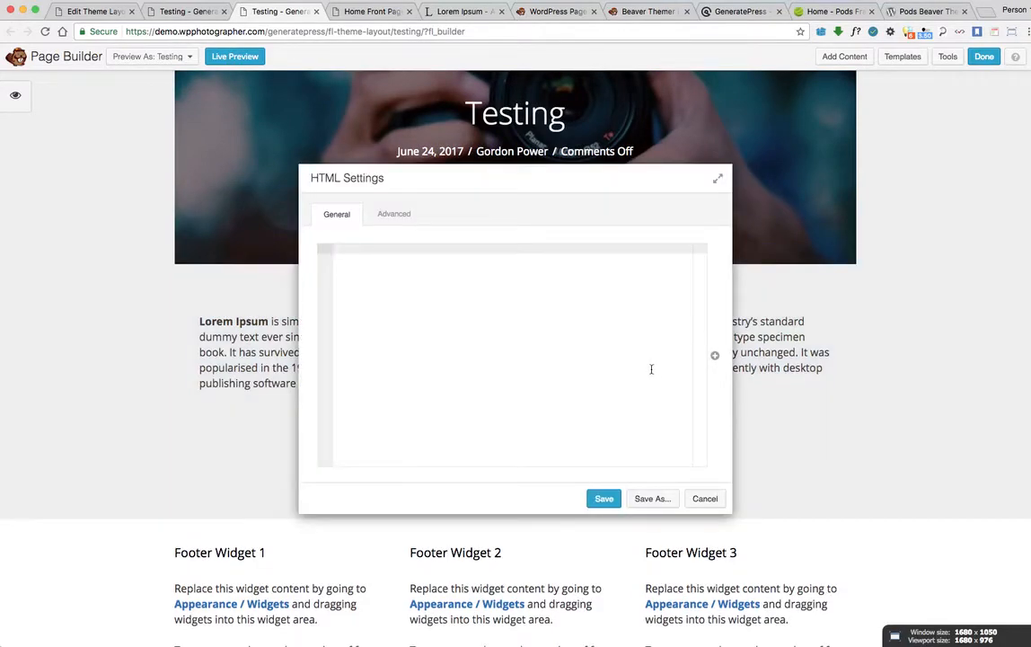
left_click(716, 359)
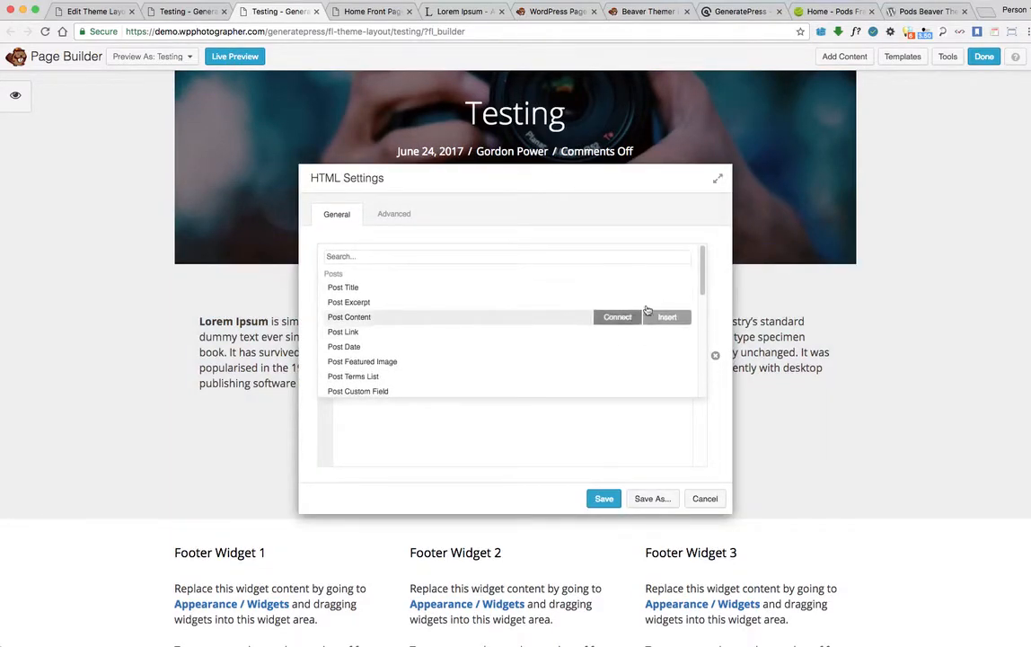
left_click_drag(701, 271, 697, 374)
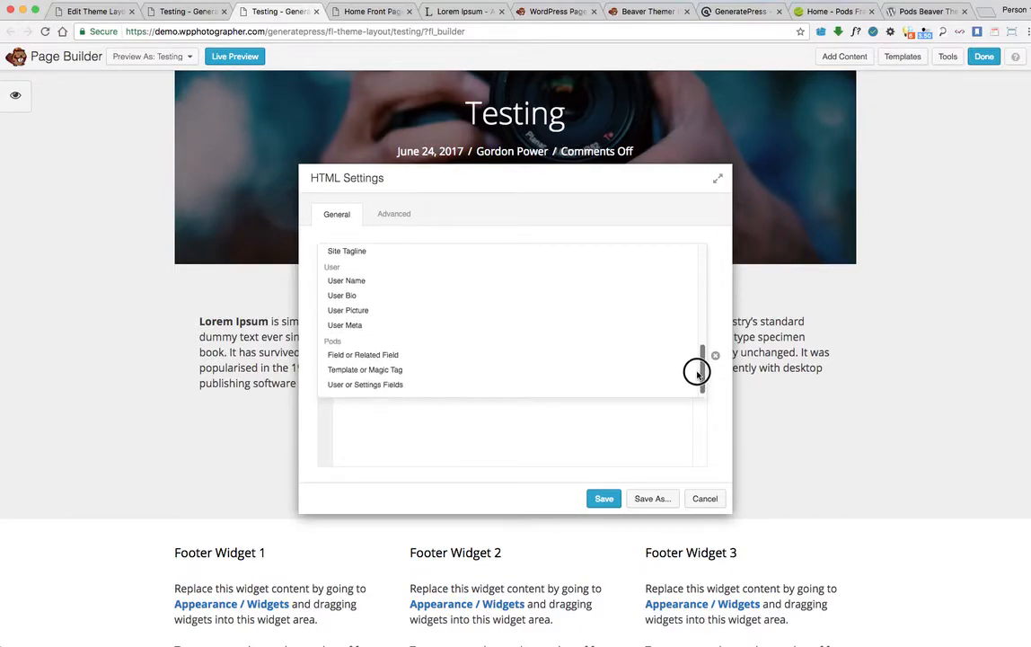
left_click(363, 354)
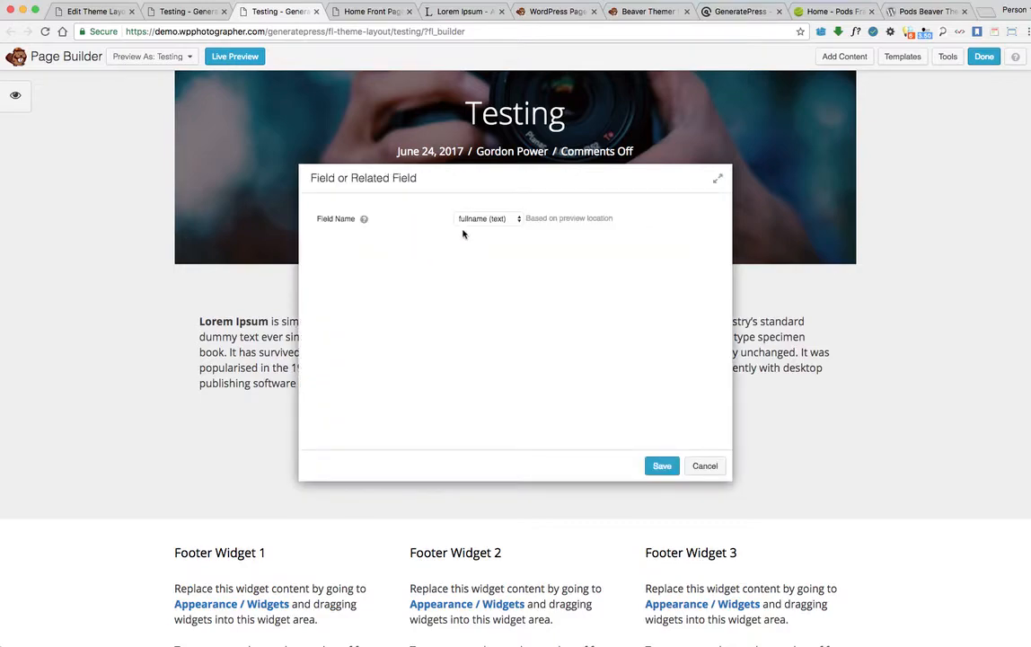
left_click(480, 221)
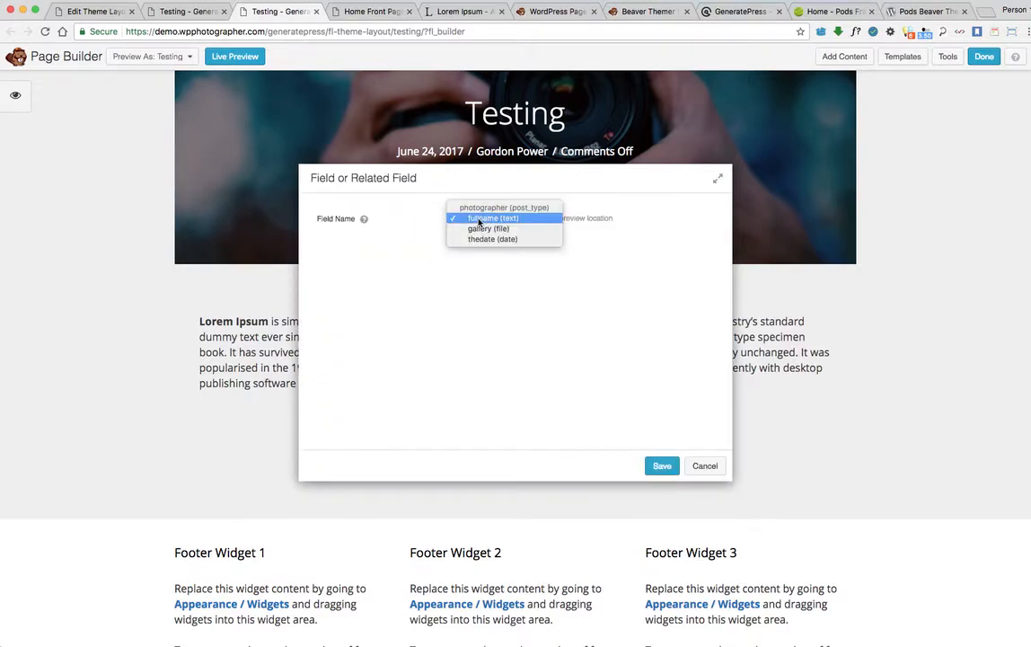
left_click(492, 218)
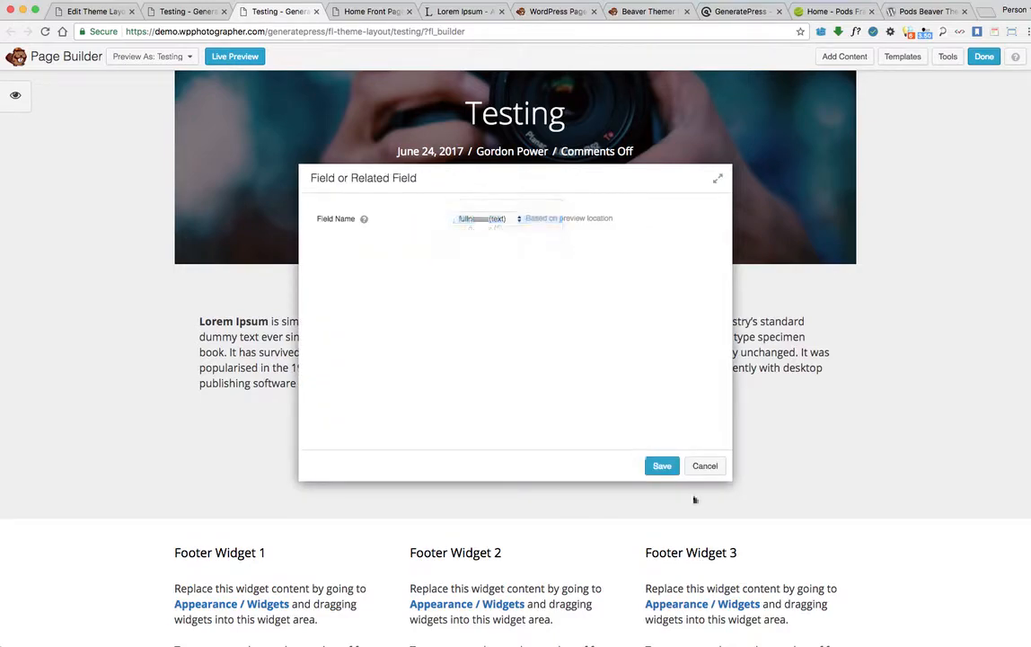
left_click(661, 465)
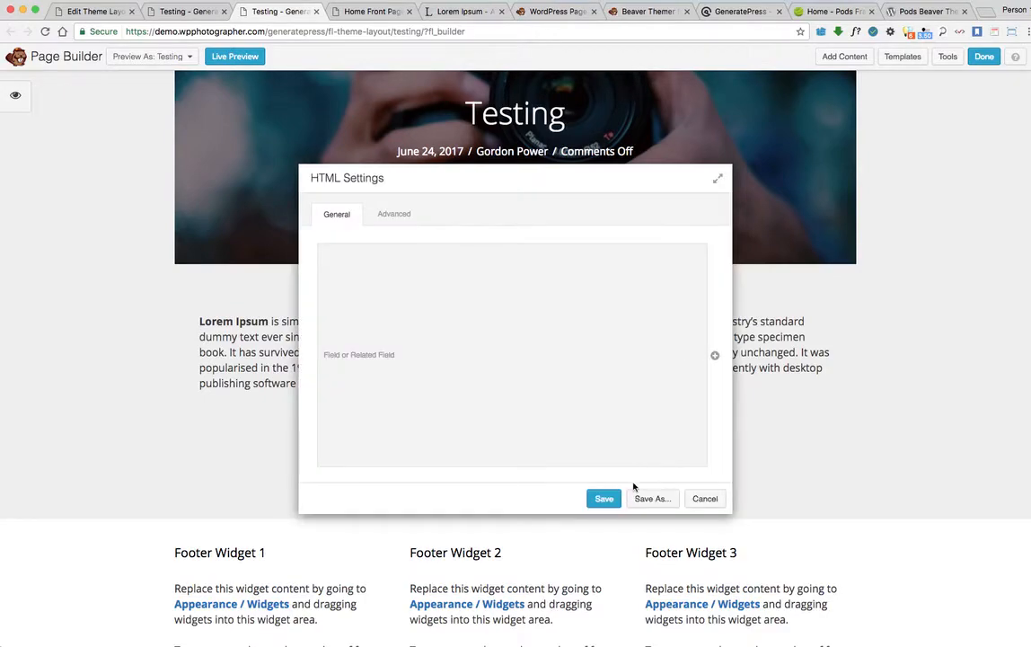
left_click(603, 498)
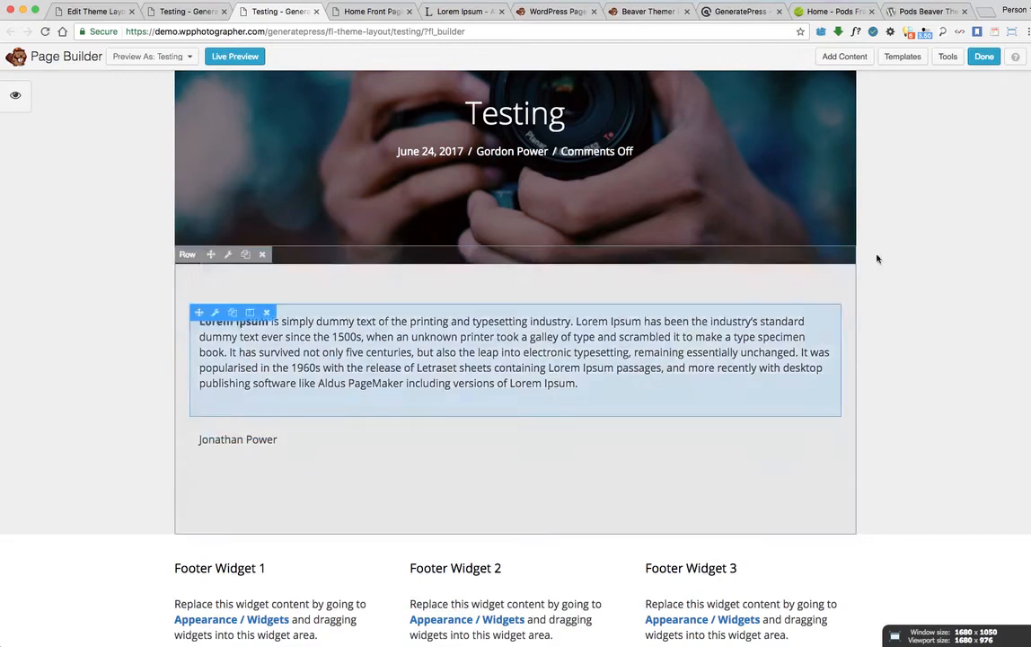
- Add a Gallery module from the advanced modules below the full name
left_click(846, 56)
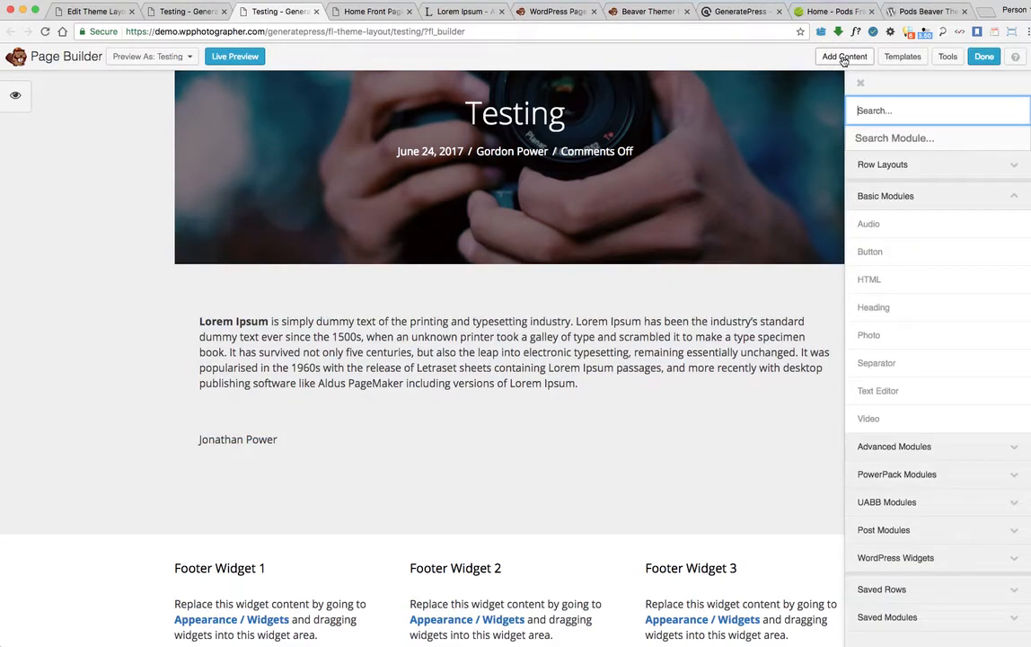
left_click(925, 167)
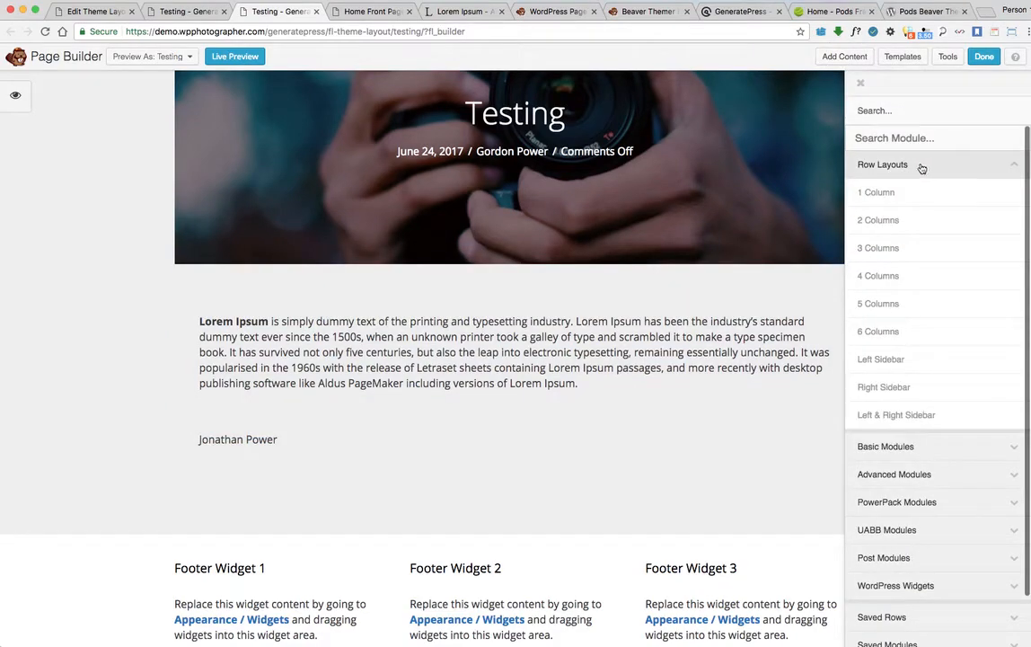
left_click(922, 168)
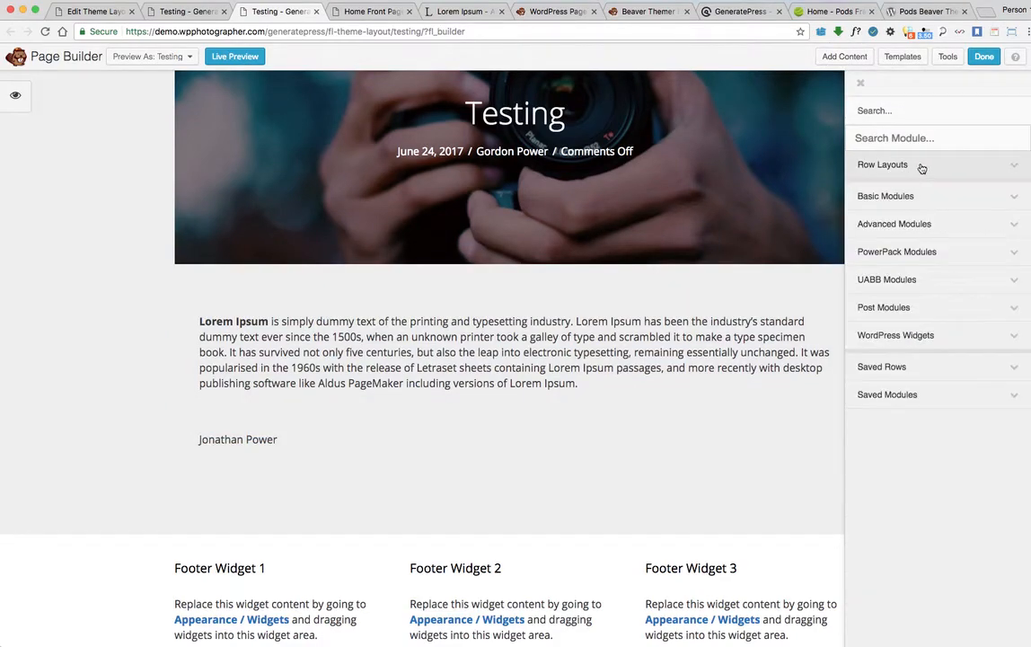
left_click(914, 226)
left_click_drag(882, 422, 254, 514)
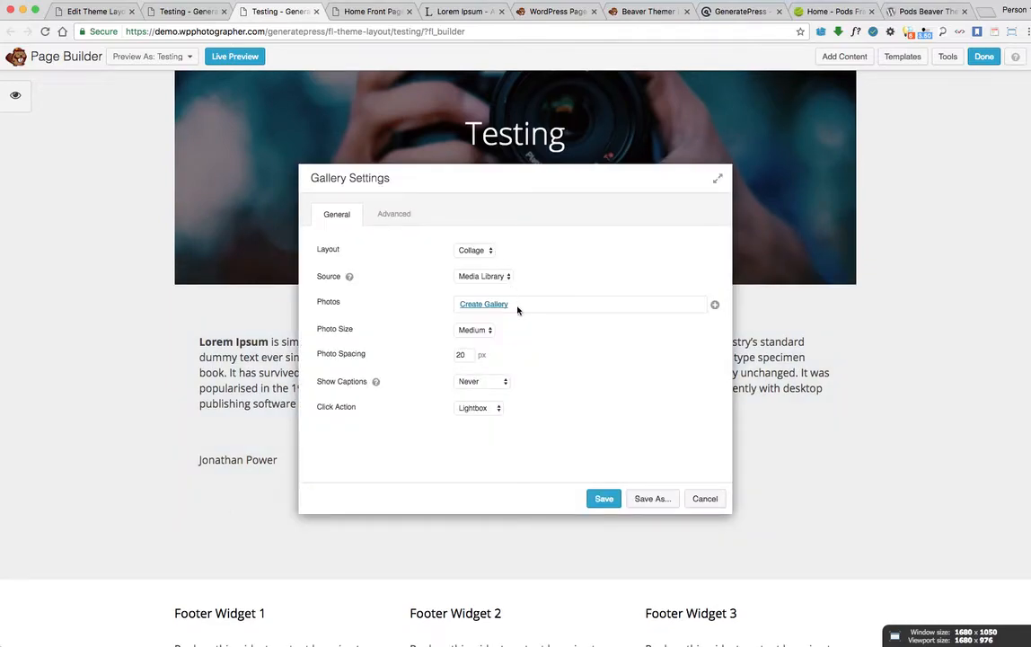
- Connect the gallery's photos to Pods Multiple Photos (Images) with the field gallery (file), and save the module
left_click(715, 305)
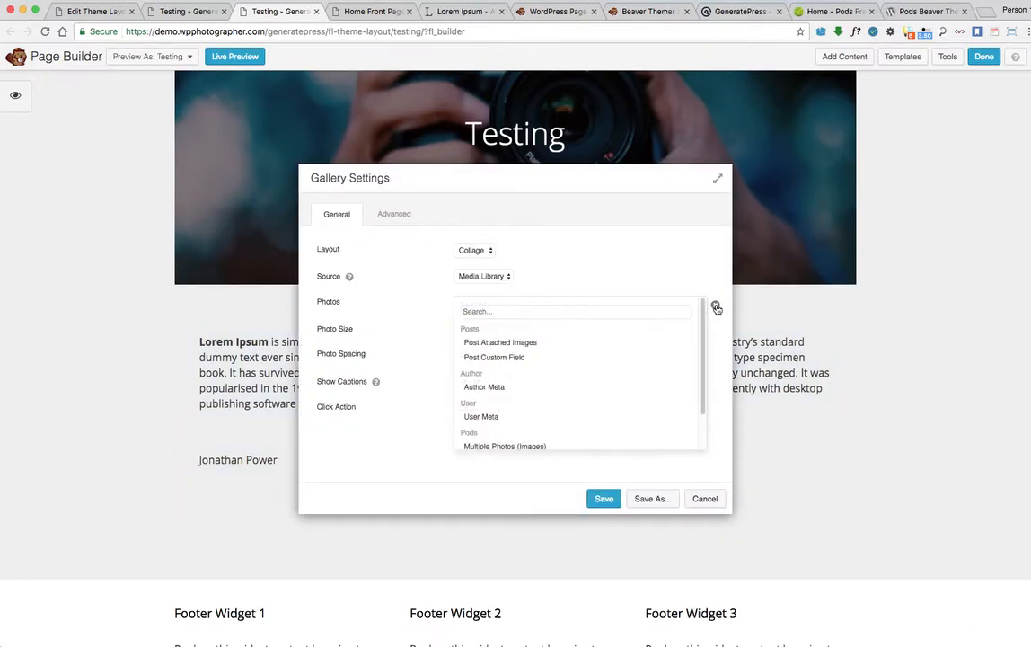
scroll(609, 365, "down", 5)
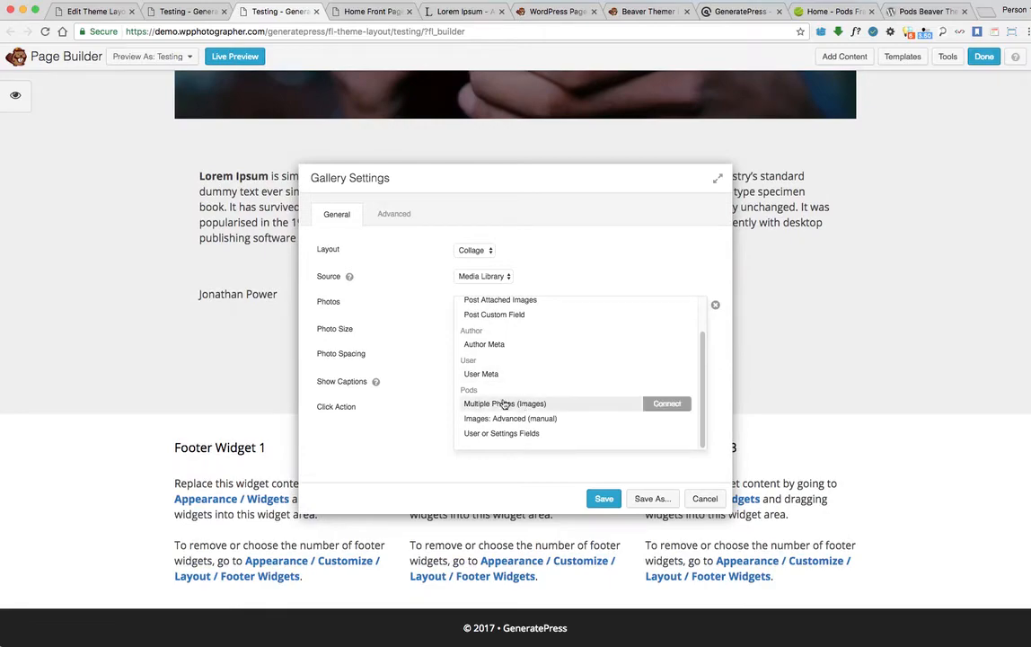
left_click(502, 403)
left_click(483, 220)
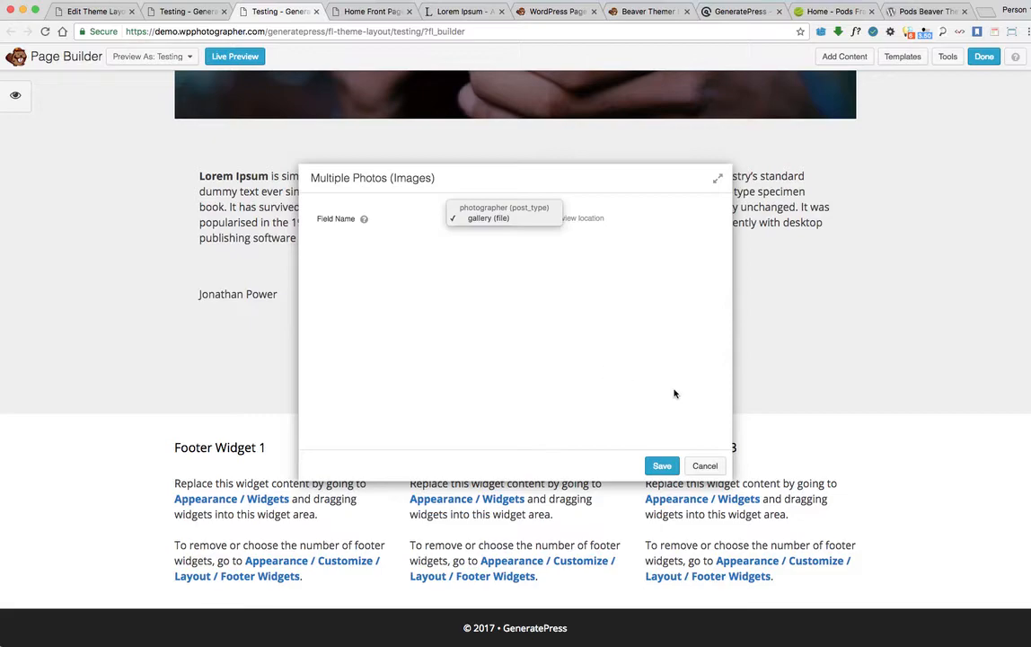
left_click(665, 464)
left_click(664, 464)
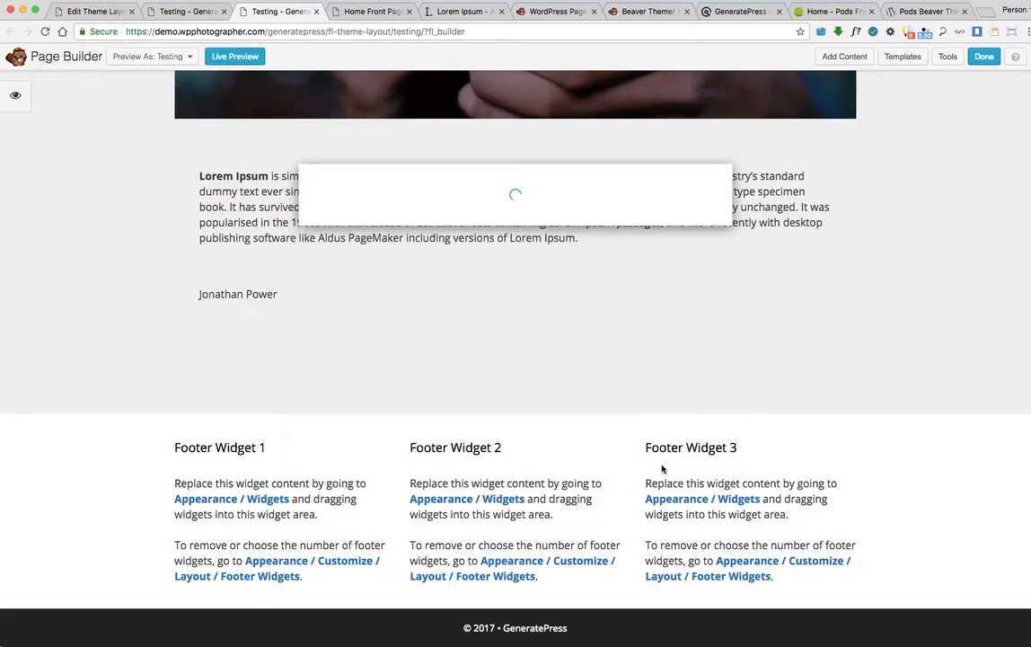
left_click(600, 498)
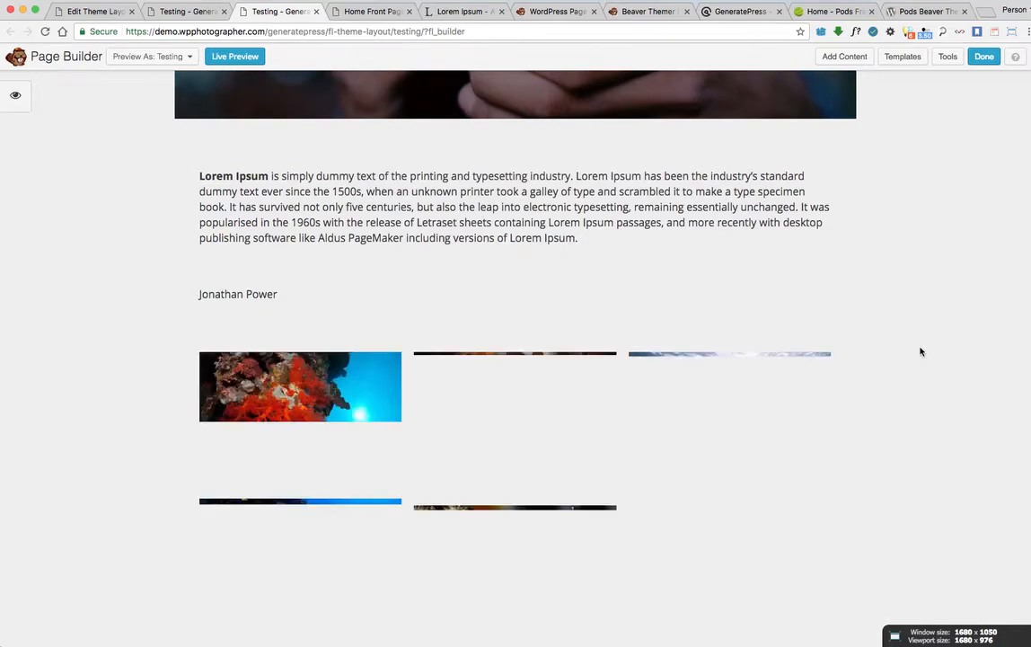
scroll(915, 341, "down", 2)
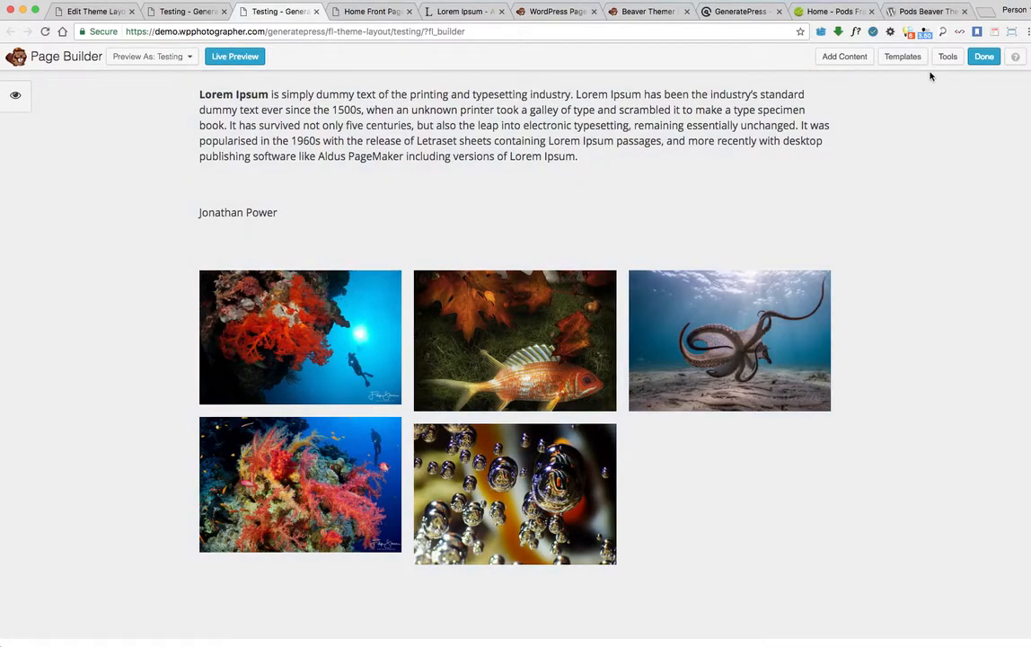
- Add an HTML module from the basic modules beneath the photo gallery
left_click(848, 56)
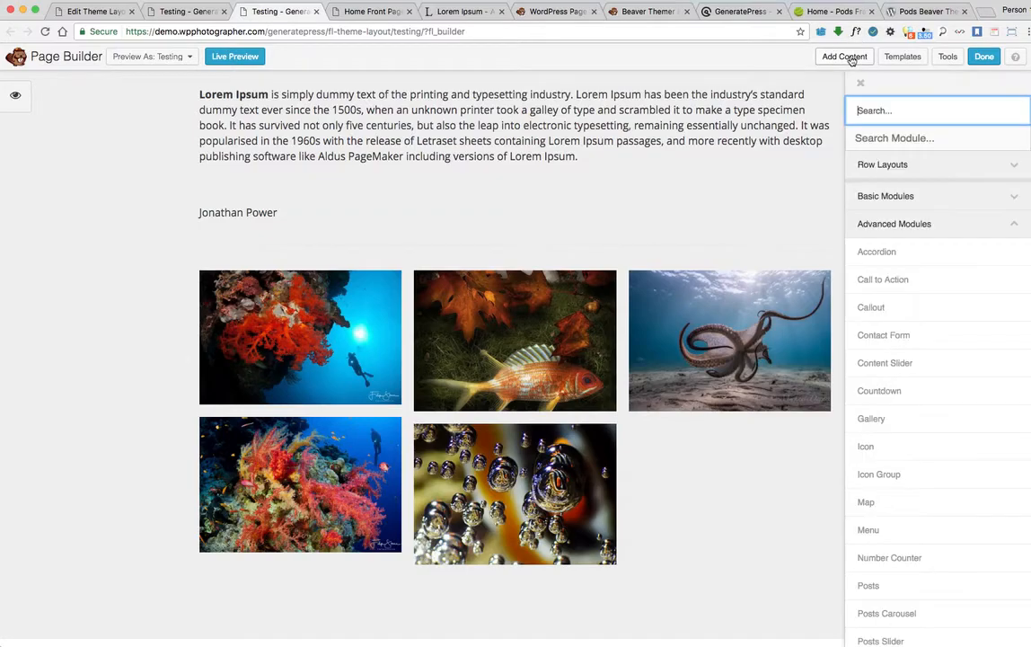
left_click(903, 198)
left_click_drag(876, 275, 257, 434)
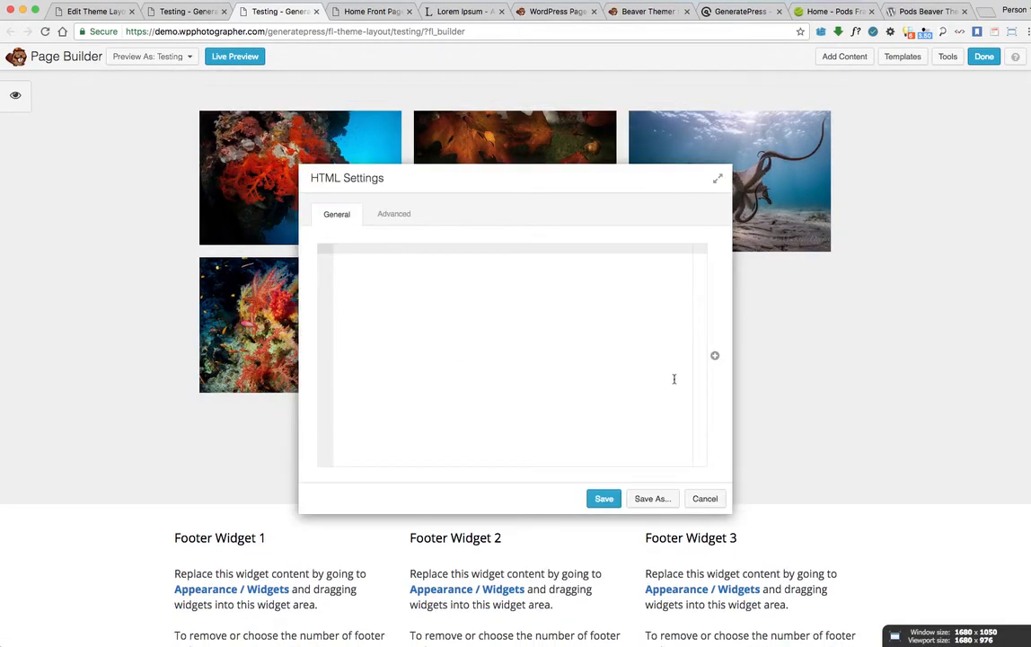
- Connect the HTML module to the Pods Field or Related Field thedate (date), and save the module
left_click(715, 355)
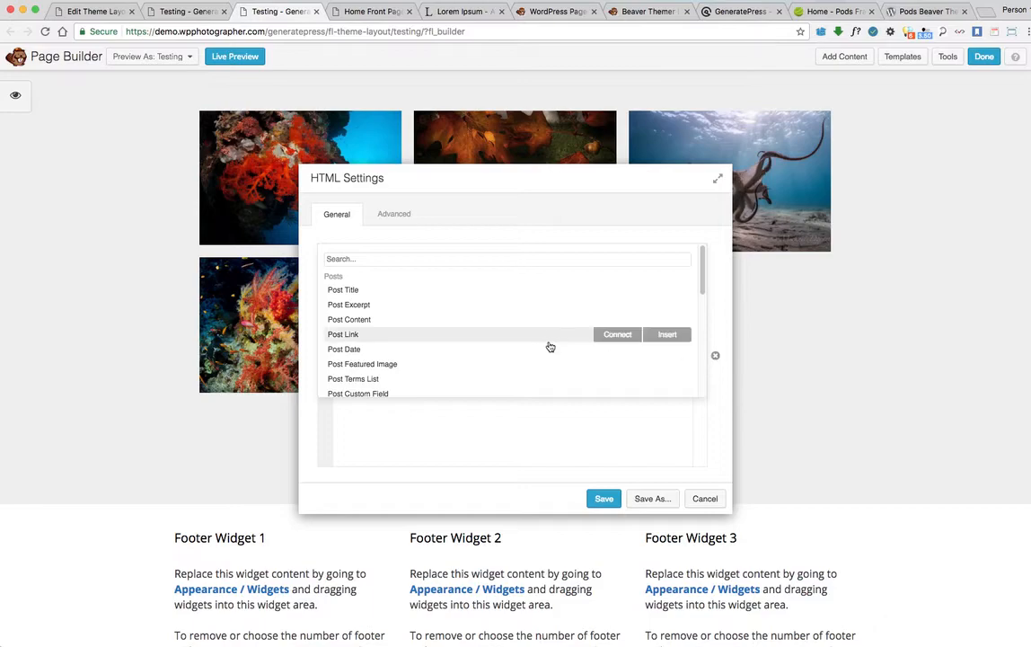
scroll(552, 347, "down", 10)
left_click(374, 357)
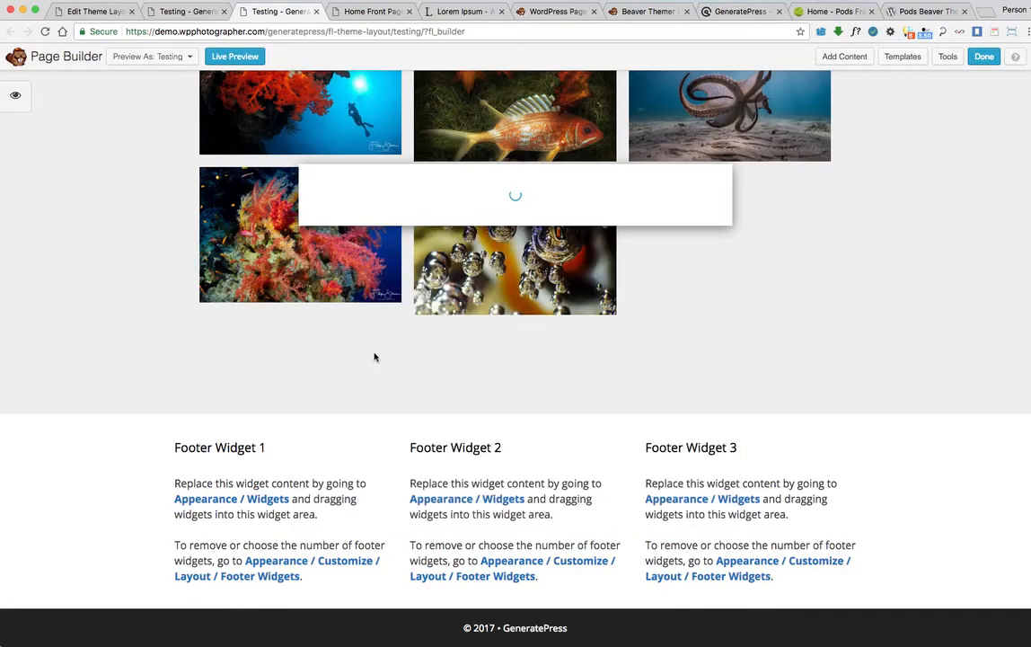
left_click(484, 222)
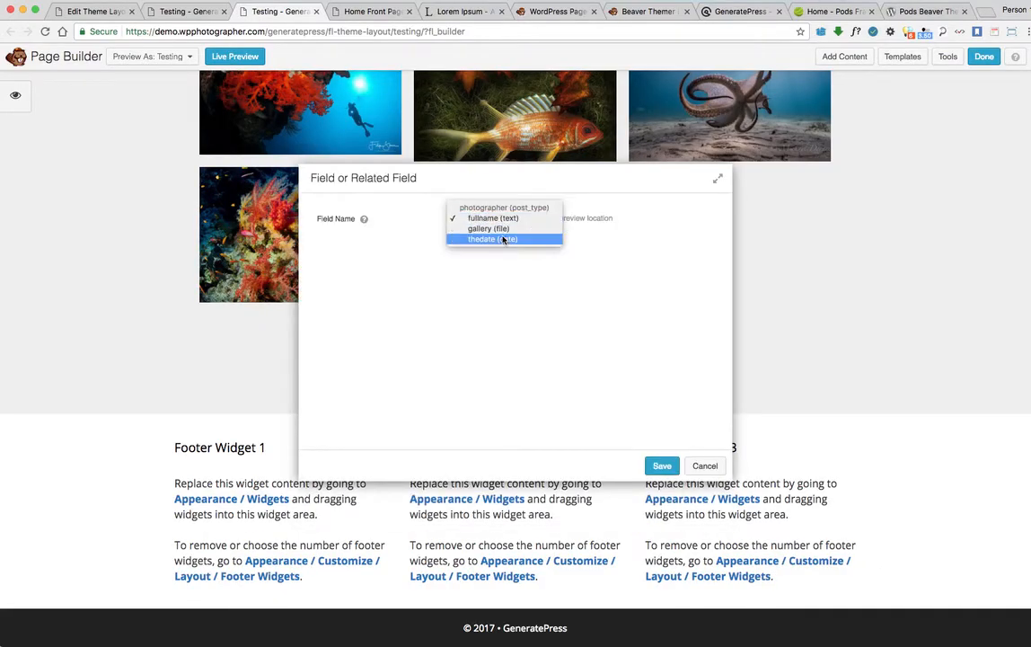
left_click(504, 239)
left_click(659, 466)
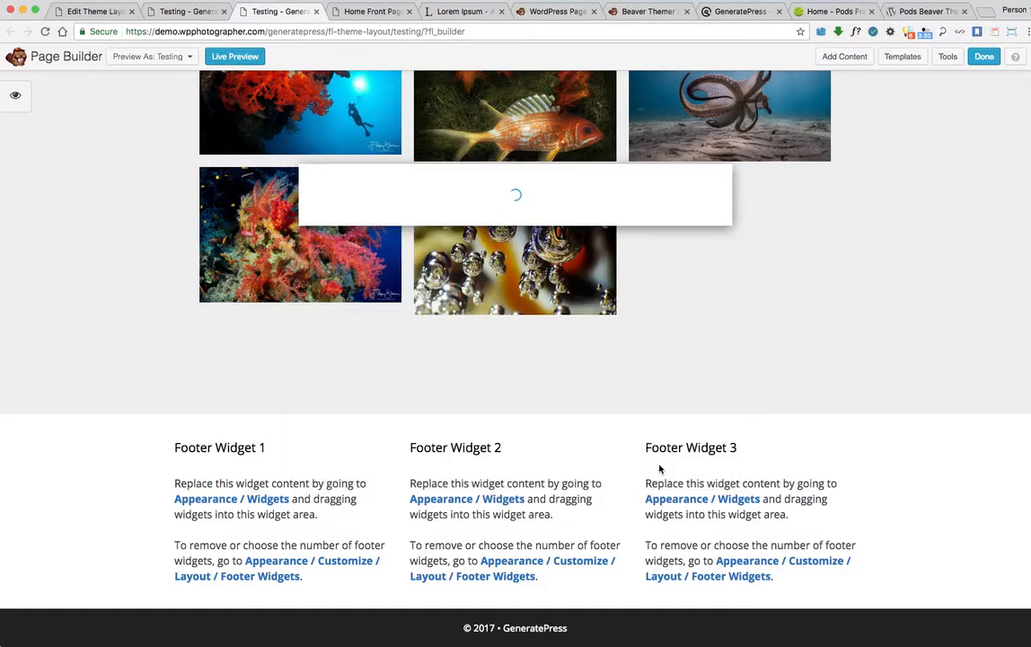
left_click(604, 499)
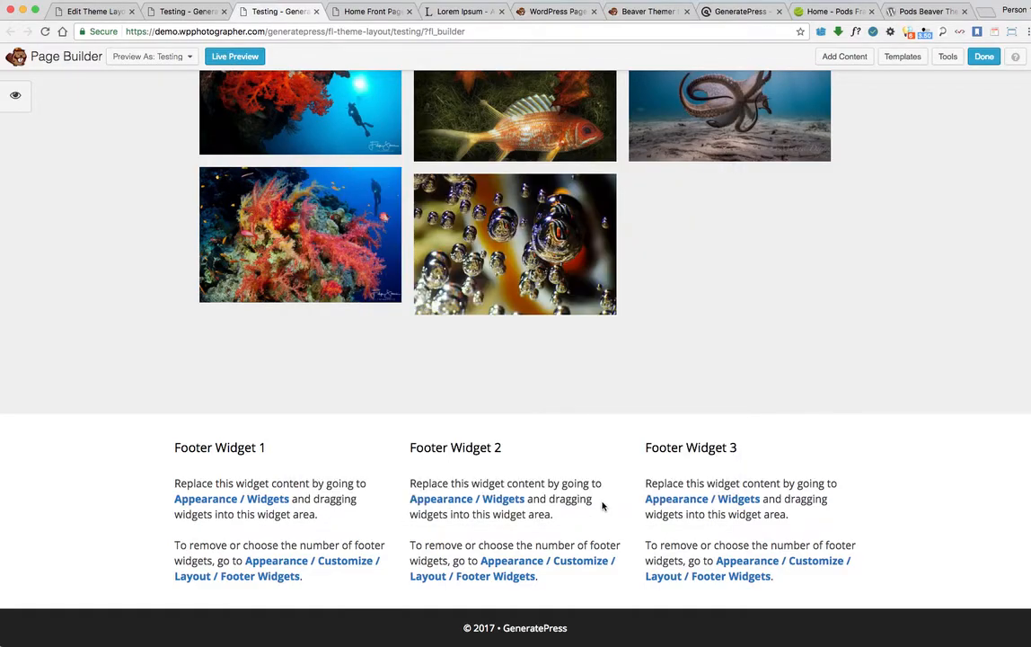
- Publish the layout changes and review the published Testing page from its header to the date below the gallery
left_click(984, 57)
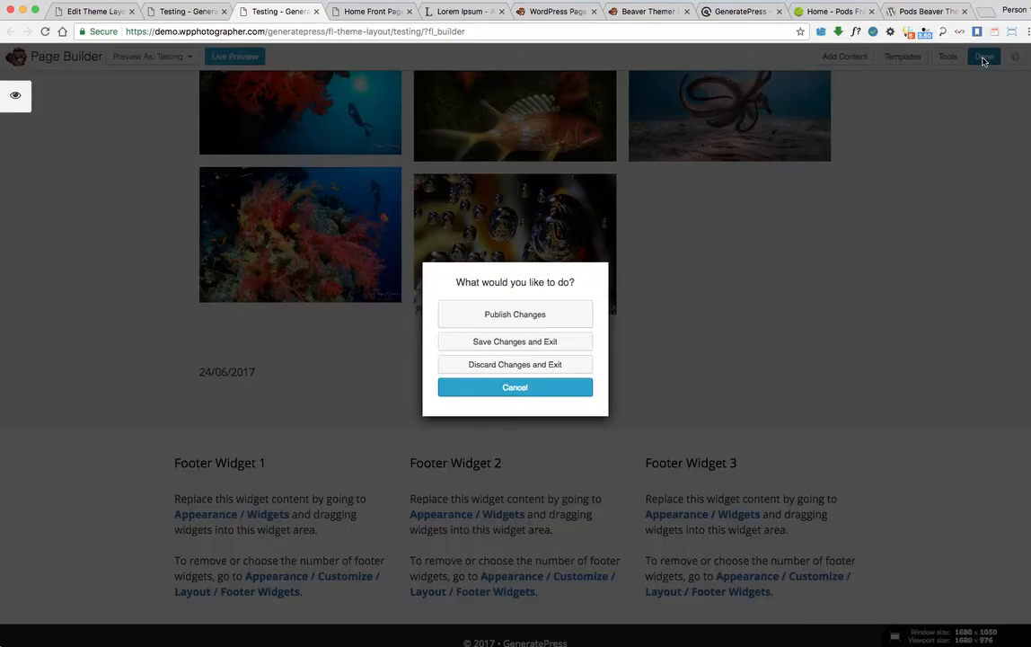
left_click(527, 314)
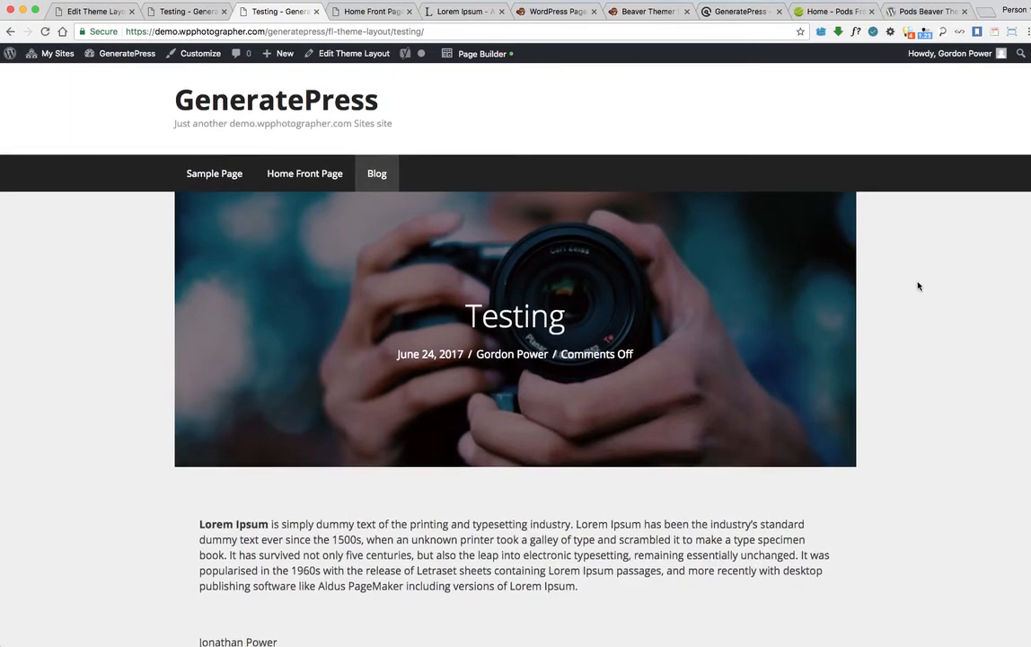
scroll(905, 287, "down", 6)
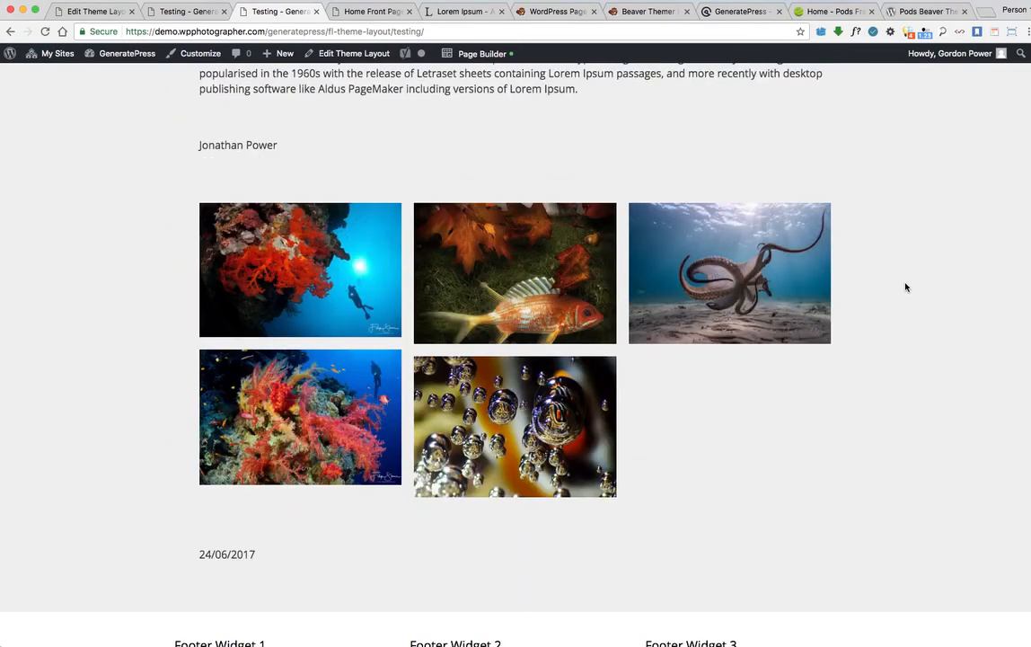
scroll(906, 287, "down", 4)
scroll(905, 288, "up", 5)
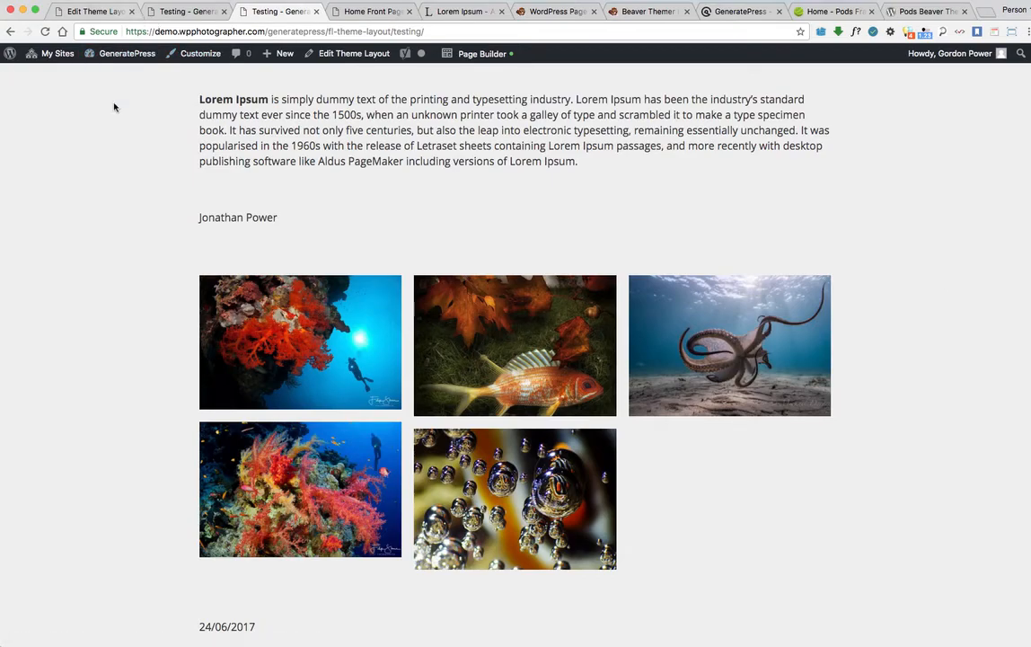
- Open a blank new Photographer entry from the WordPress admin and look over its editor and custom fields
left_click(90, 11)
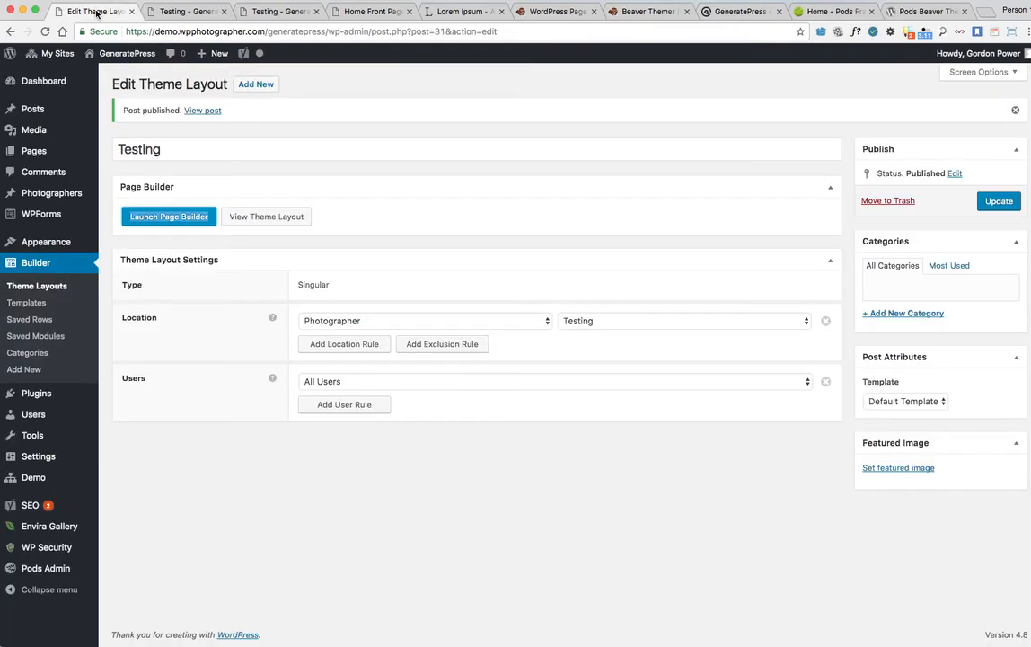
mouse_move(54, 196)
left_click(118, 214)
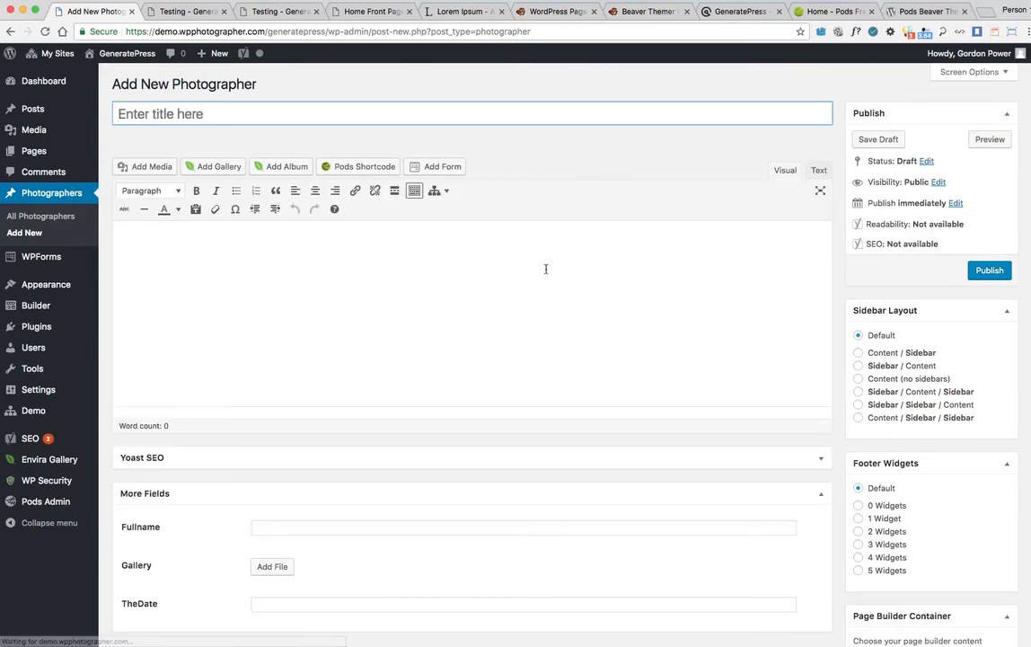
scroll(554, 285, "down", 2)
scroll(557, 287, "up", 2)
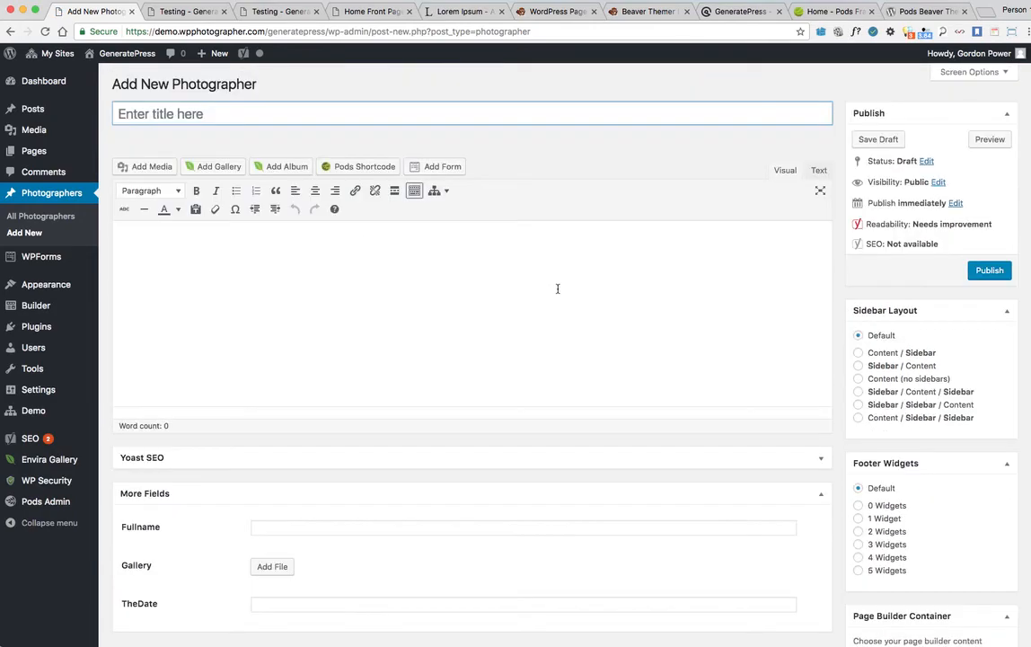
- Compare the published Testing page's content, full name, gallery and date with the More Fields inputs and featured image option of the new Photographer form
left_click(268, 13)
scroll(101, 180, "up", 5)
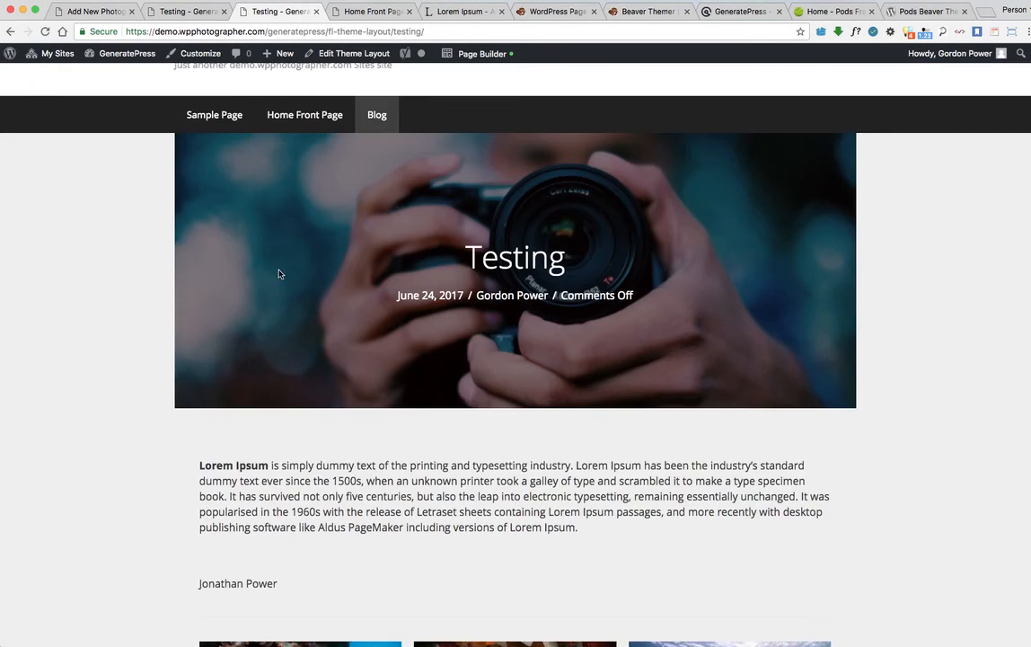
left_click(94, 12)
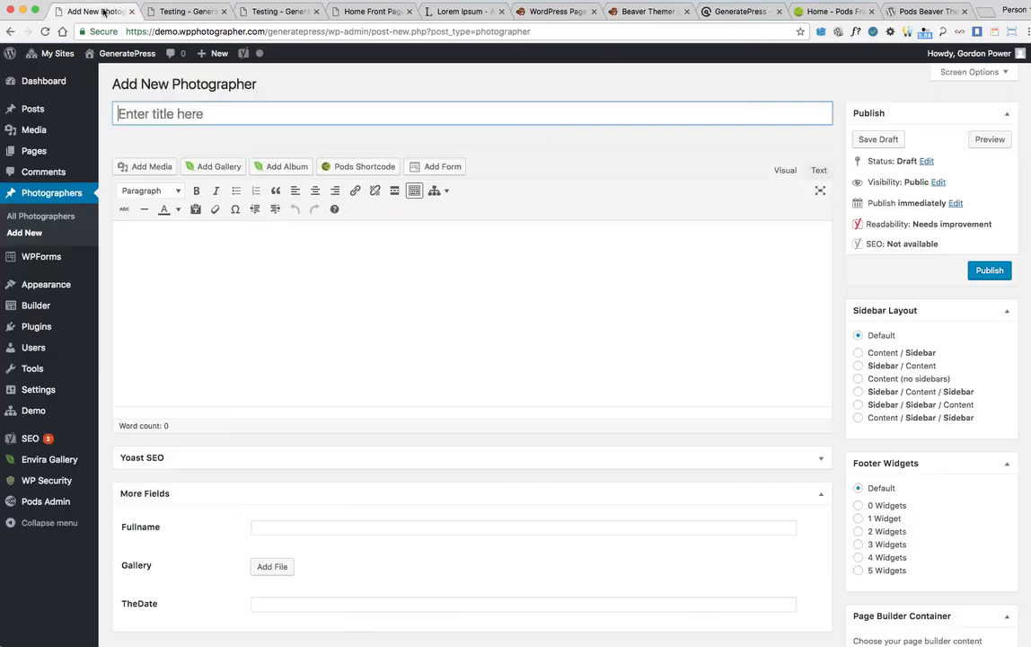
scroll(683, 453, "down", 5)
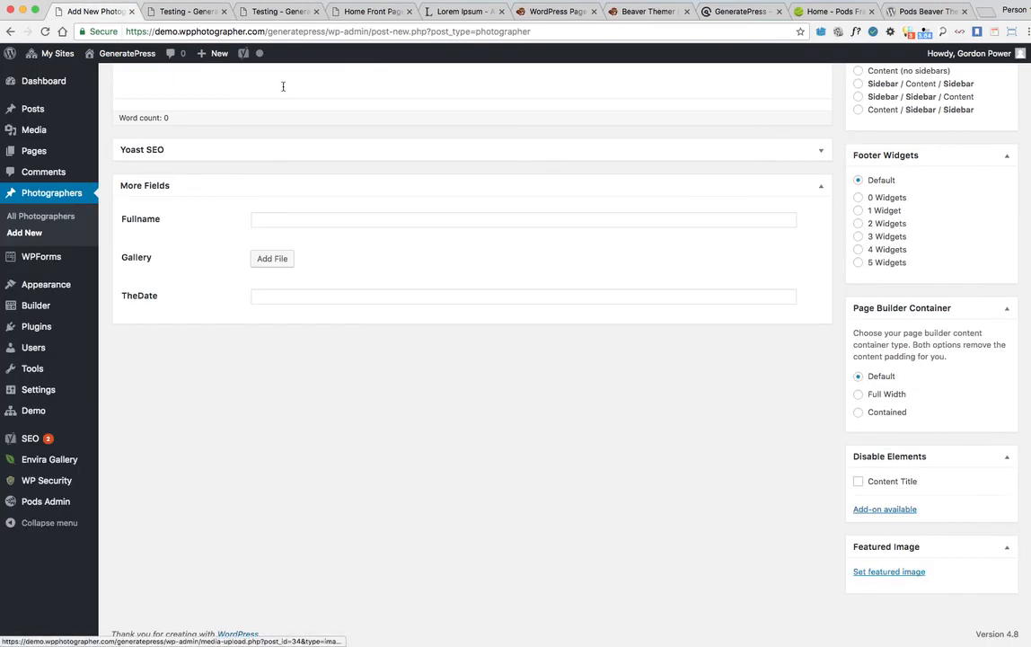
left_click(269, 14)
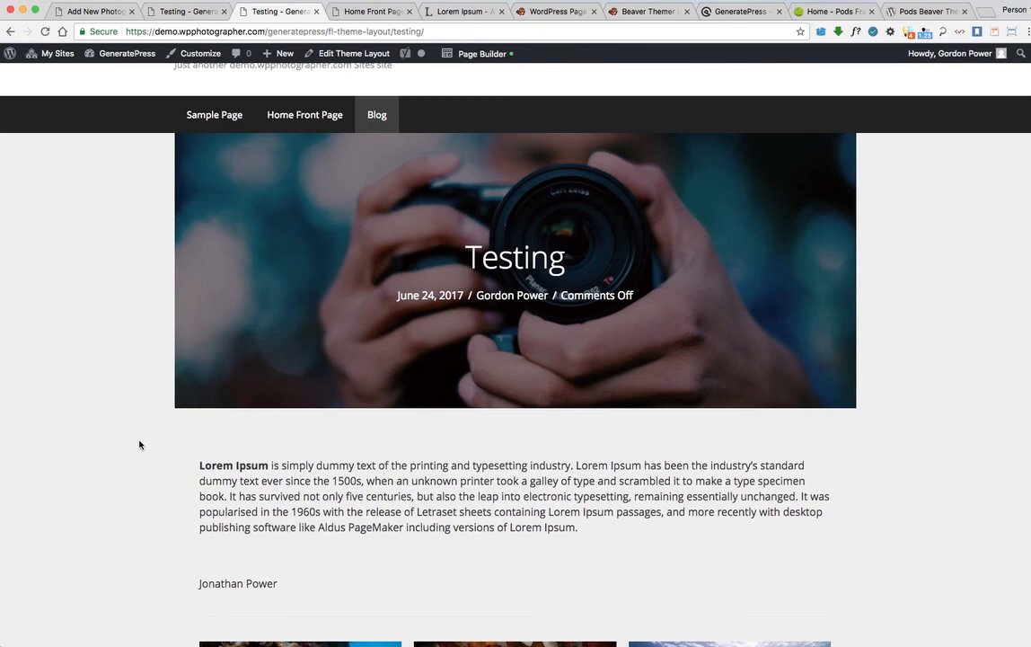
scroll(139, 443, "down", 3)
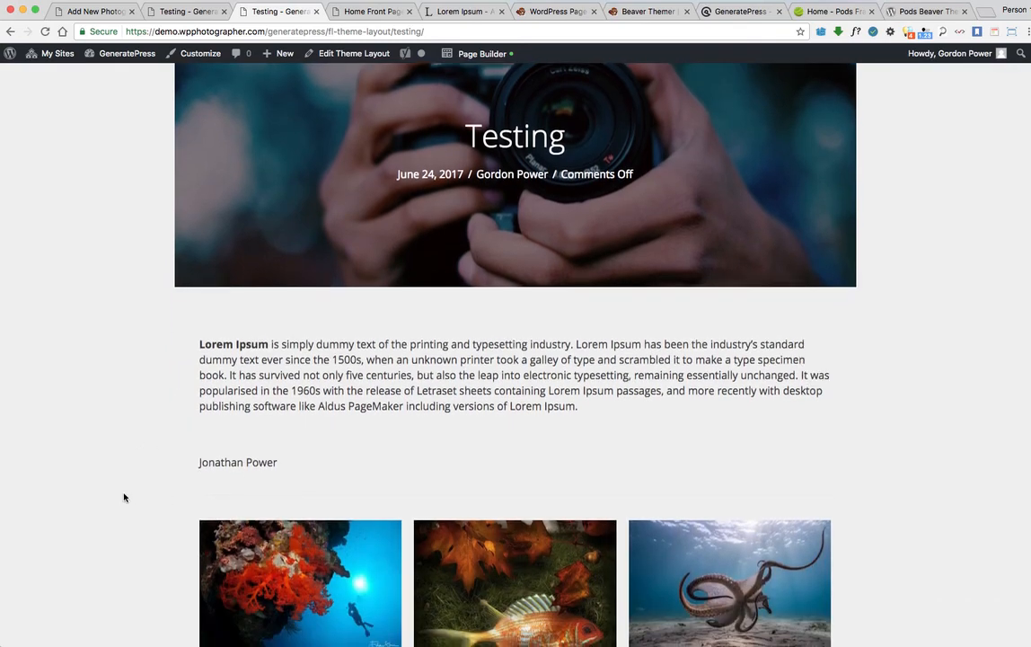
scroll(327, 334, "down", 8)
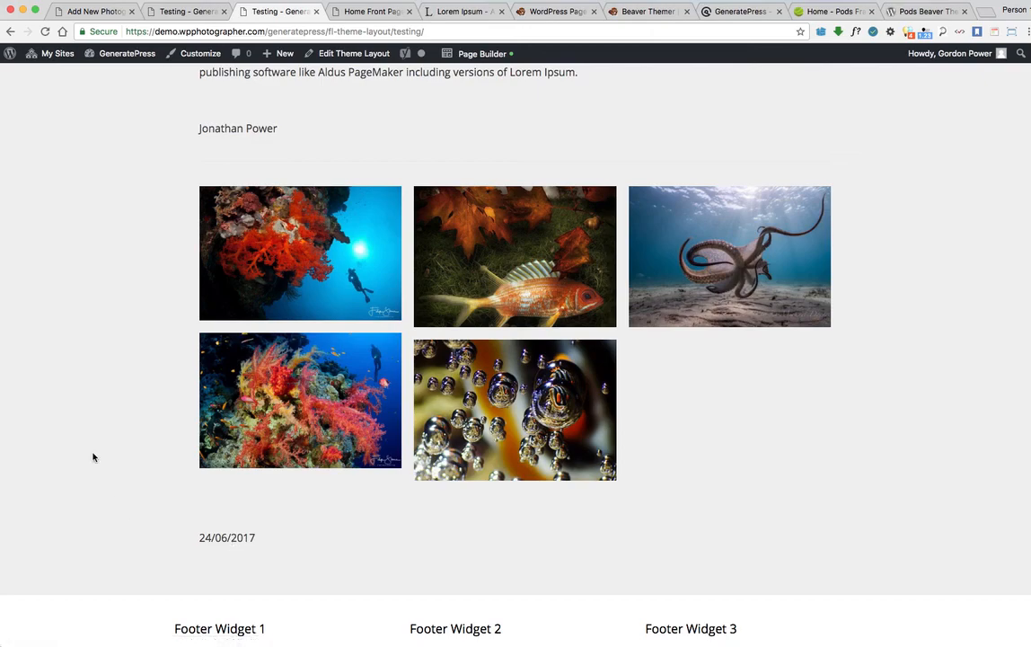